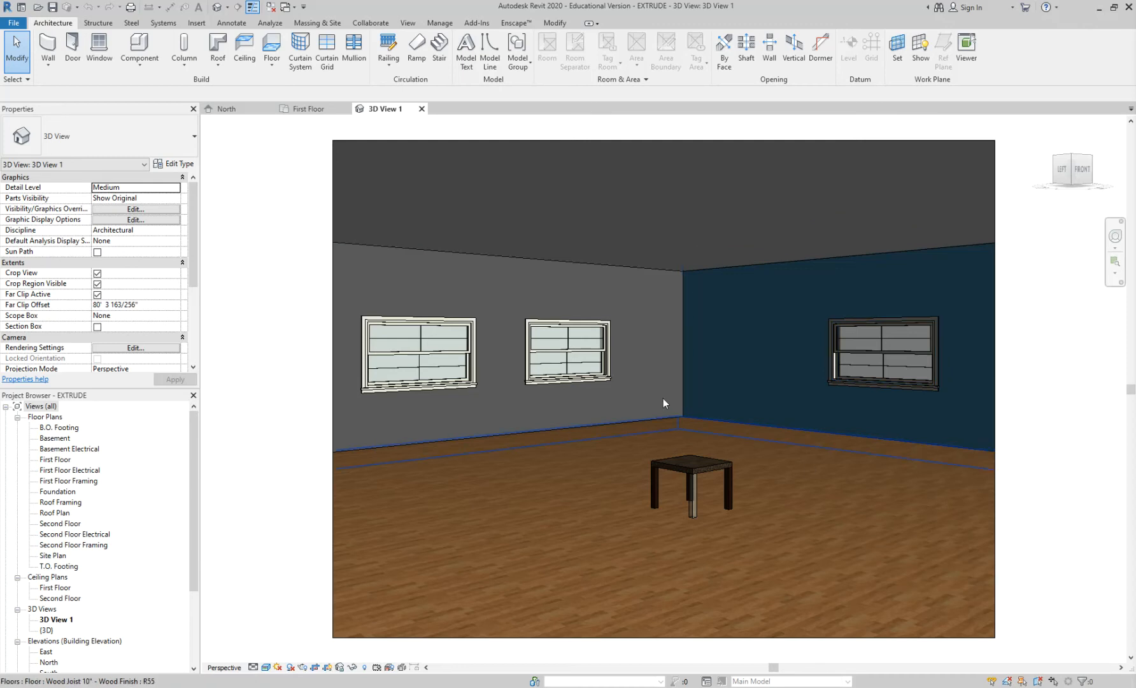
Tile the 3D View 1, North and First Floor views together, giving the First Floor plan the largest pane.
{"action": "left_click", "coordinate": [329, 108]}
{"action": "left_click", "coordinate": [257, 112]}
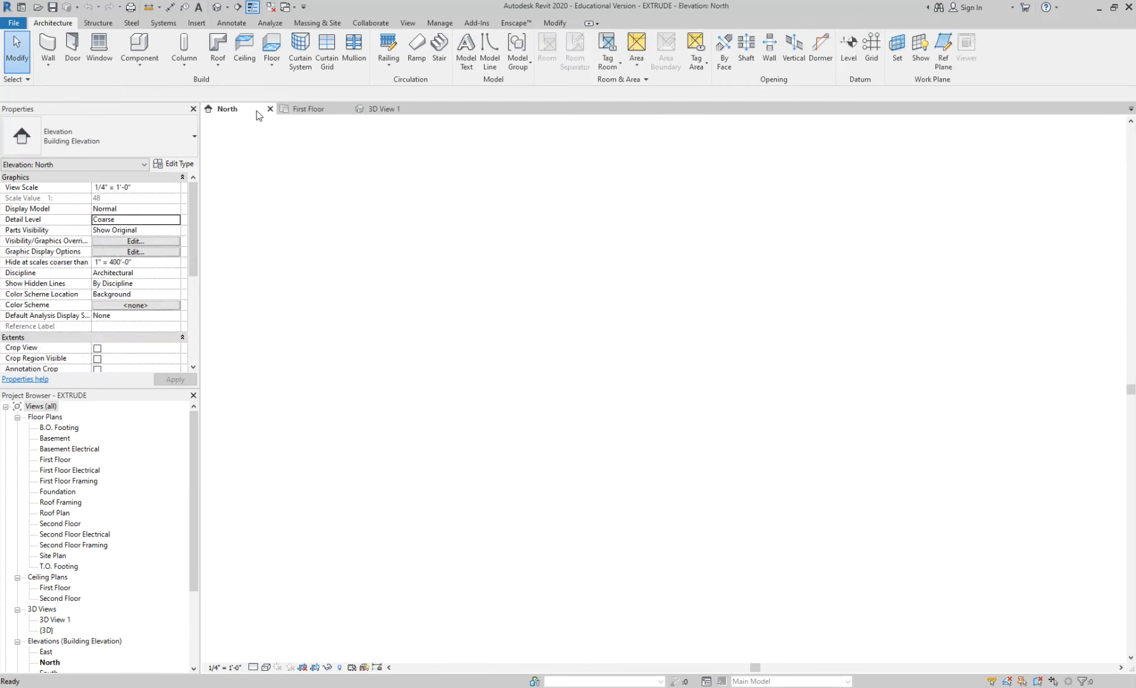
{"action": "left_click", "coordinate": [328, 110]}
{"action": "left_click", "coordinate": [391, 112]}
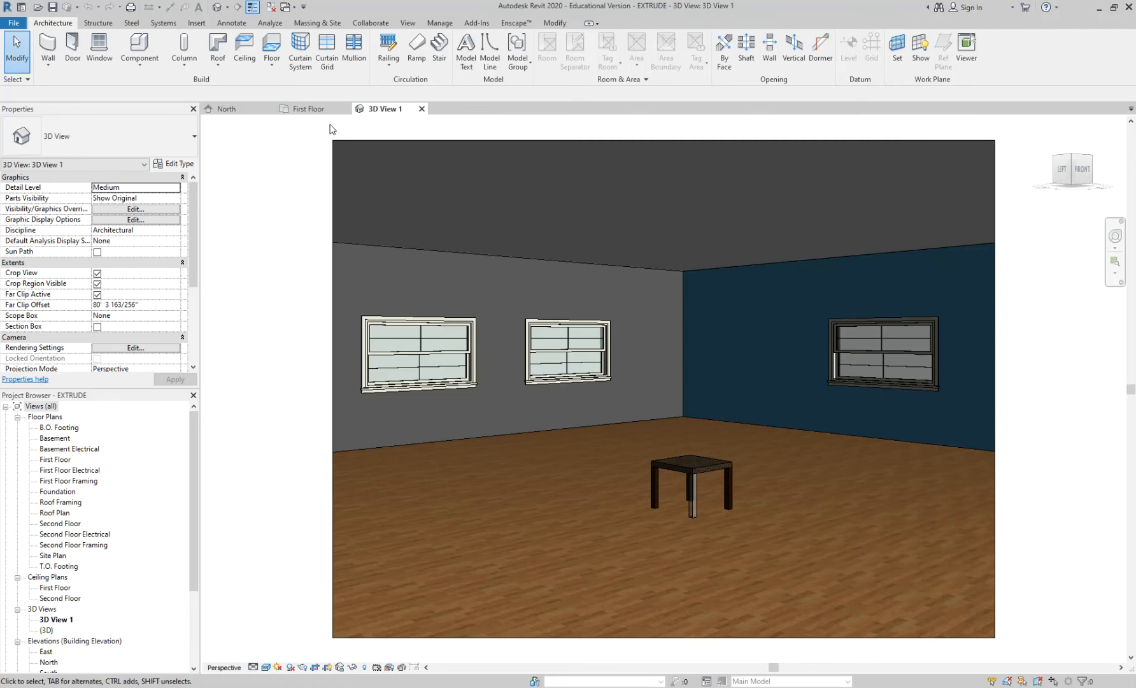
{"action": "left_click", "coordinate": [315, 110]}
{"action": "left_click", "coordinate": [242, 112]}
{"action": "scroll", "coordinate": [684, 266], "scroll_direction": "up", "scroll_amount": 4}
{"action": "middle_click_drag", "start_coordinate": [858, 378], "coordinate": [781, 408]}
{"action": "key", "text": "w"}
{"action": "key", "text": "t"}
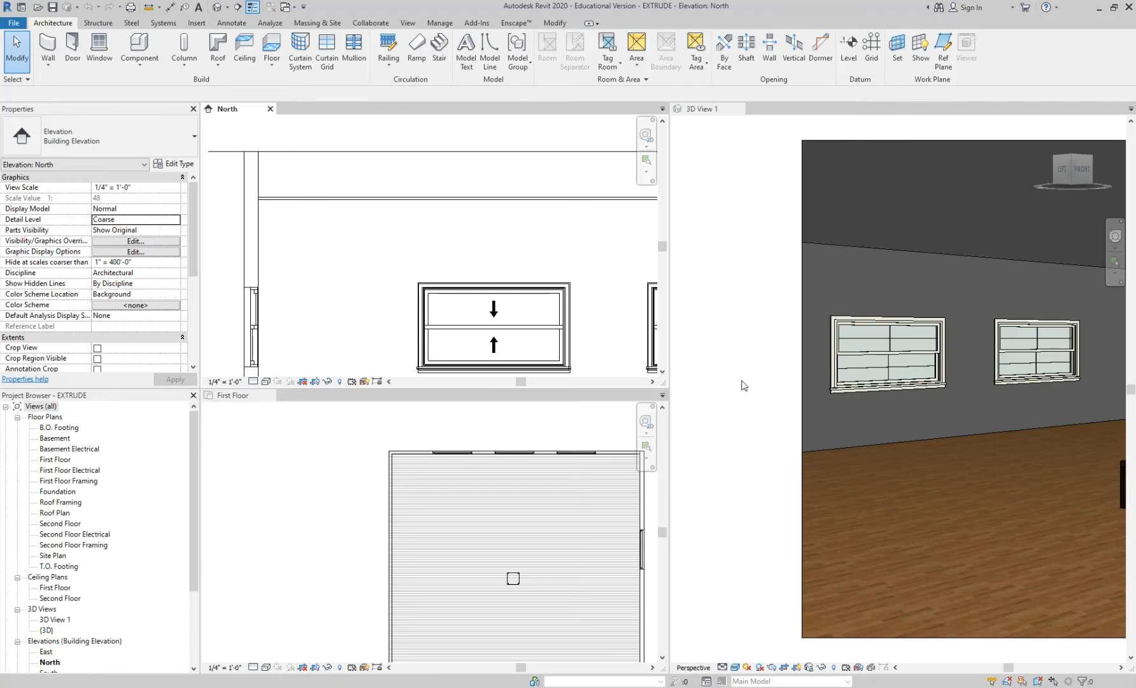
{"action": "left_click", "coordinate": [745, 383]}
{"action": "key", "text": "w"}
{"action": "key", "text": "t"}
{"action": "left_click", "coordinate": [780, 294]}
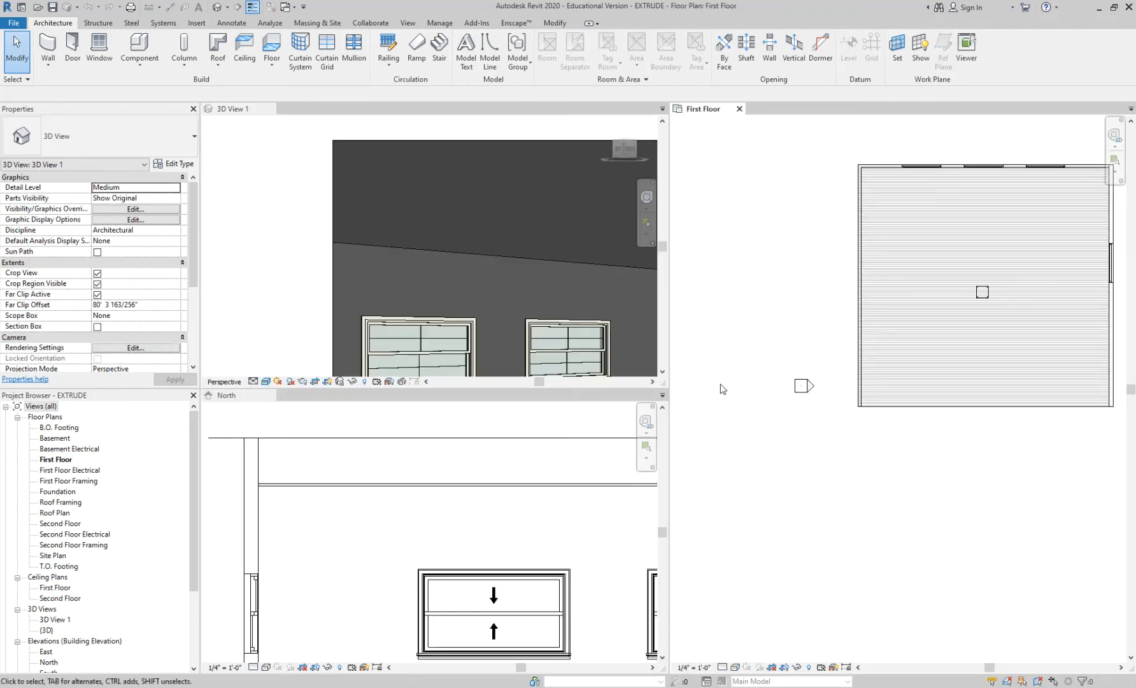
Frame the table in the First Floor plan, 3D View 1 and North elevation.
{"action": "scroll", "coordinate": [935, 400], "scroll_direction": "up", "scroll_amount": 3}
{"action": "scroll", "coordinate": [935, 400], "scroll_direction": "up", "scroll_amount": 2}
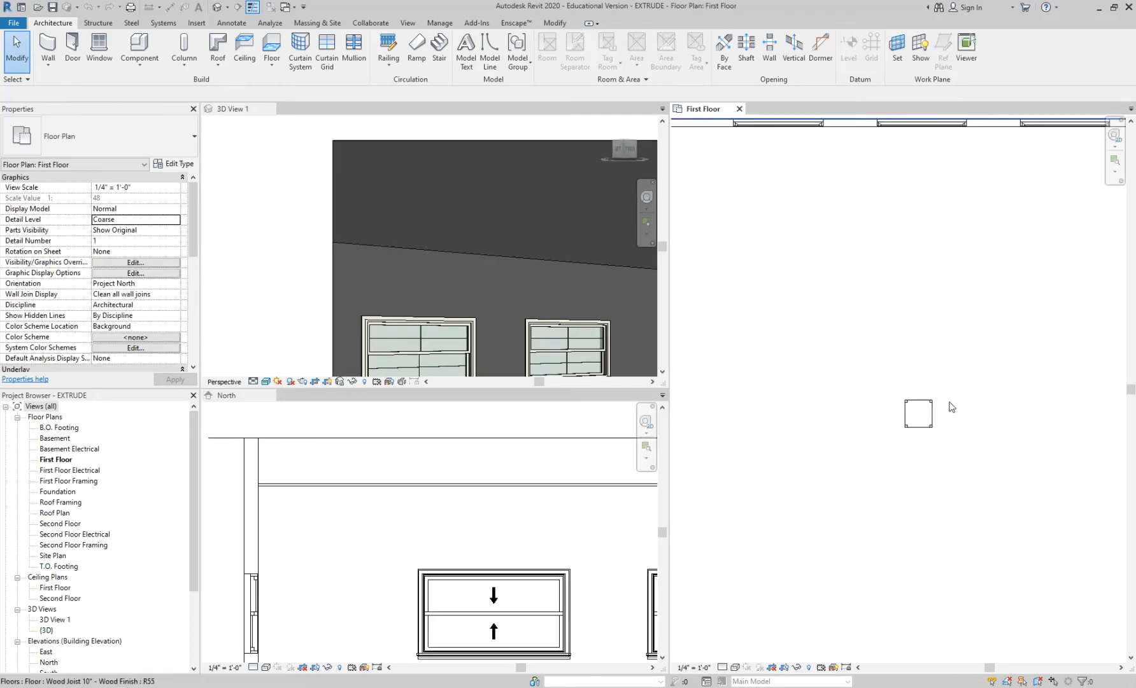
{"action": "left_click", "coordinate": [281, 239]}
{"action": "scroll", "coordinate": [282, 239], "scroll_direction": "down", "scroll_amount": 5}
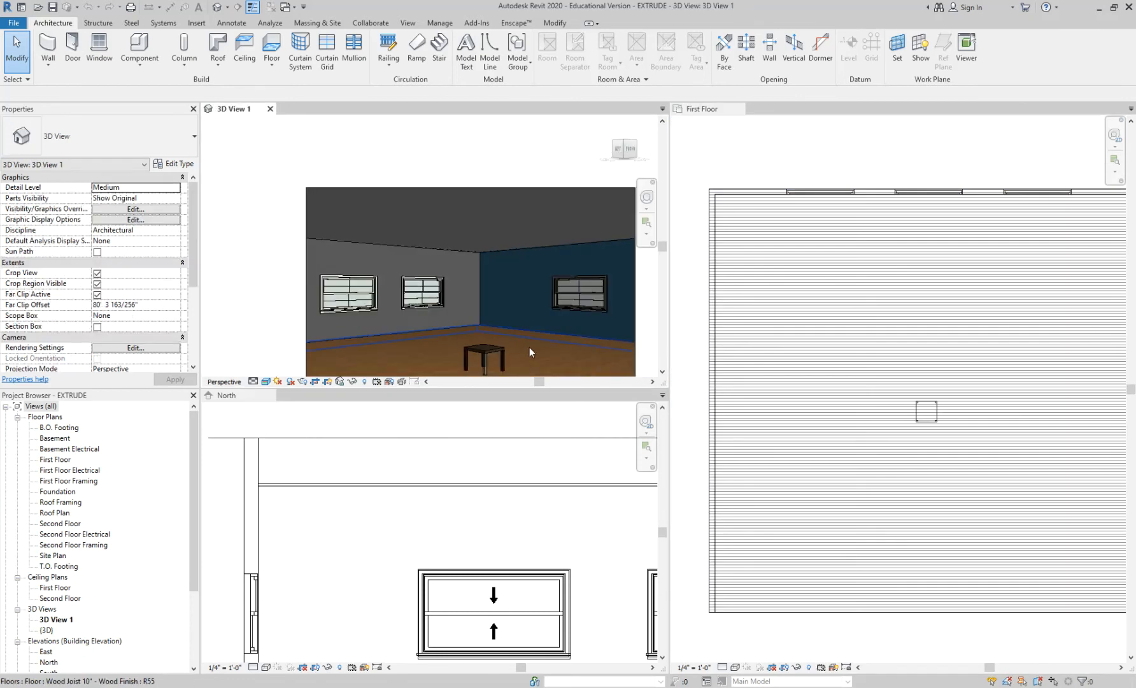
{"action": "left_click", "coordinate": [532, 505]}
{"action": "scroll", "coordinate": [563, 524], "scroll_direction": "down", "scroll_amount": 1}
{"action": "middle_click_drag", "start_coordinate": [563, 524], "coordinate": [353, 459]}
{"action": "scroll", "coordinate": [540, 560], "scroll_direction": "up", "scroll_amount": 4}
{"action": "left_click", "coordinate": [791, 336]}
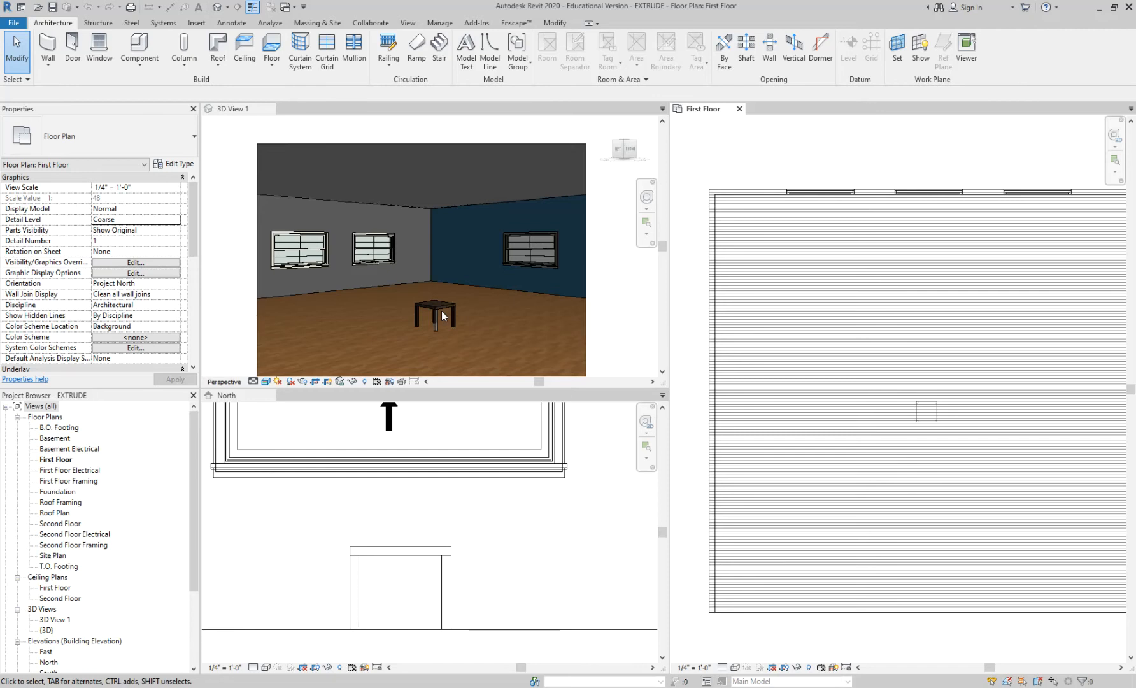
{"action": "scroll", "coordinate": [903, 477], "scroll_direction": "up", "scroll_amount": 2}
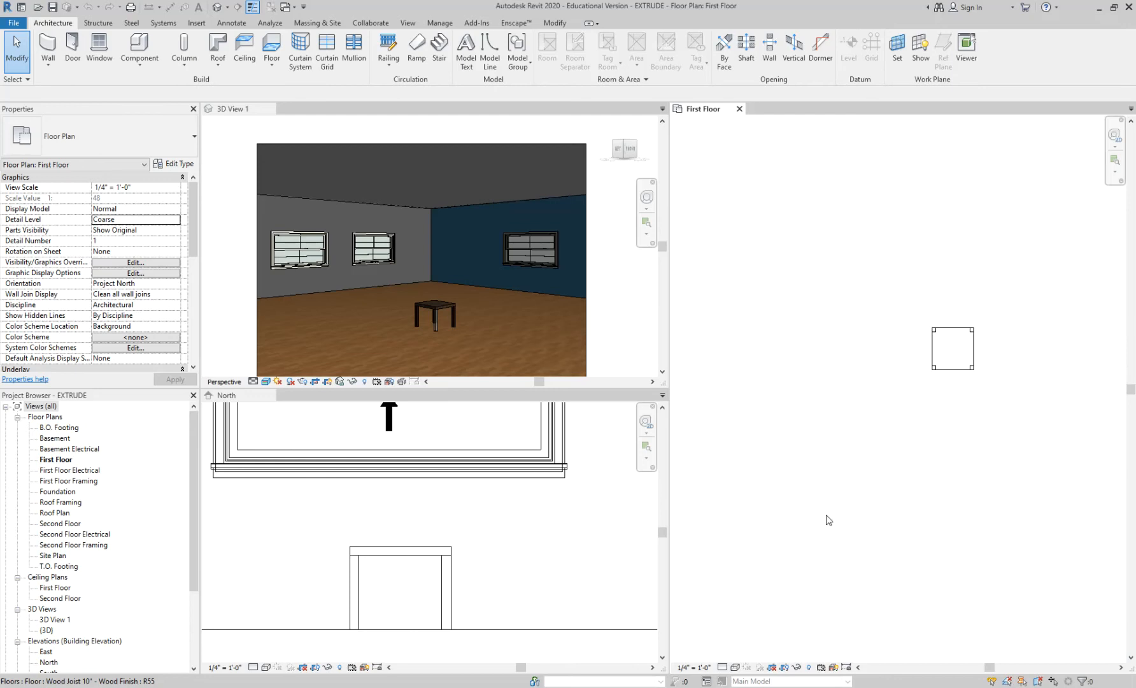
Set the visual style of the North elevation and the First Floor plan to Hidden Line.
{"action": "left_click", "coordinate": [266, 667]}
{"action": "left_click", "coordinate": [282, 608]}
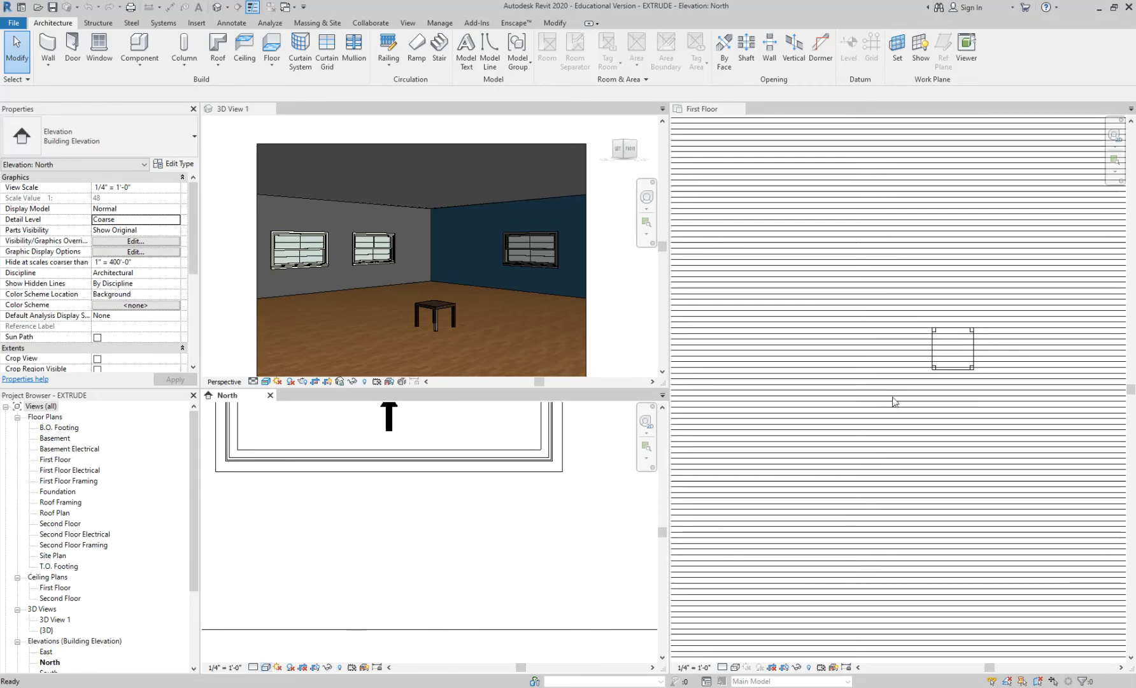
{"action": "left_click", "coordinate": [876, 323]}
{"action": "left_click", "coordinate": [736, 667]}
{"action": "left_click", "coordinate": [761, 607]}
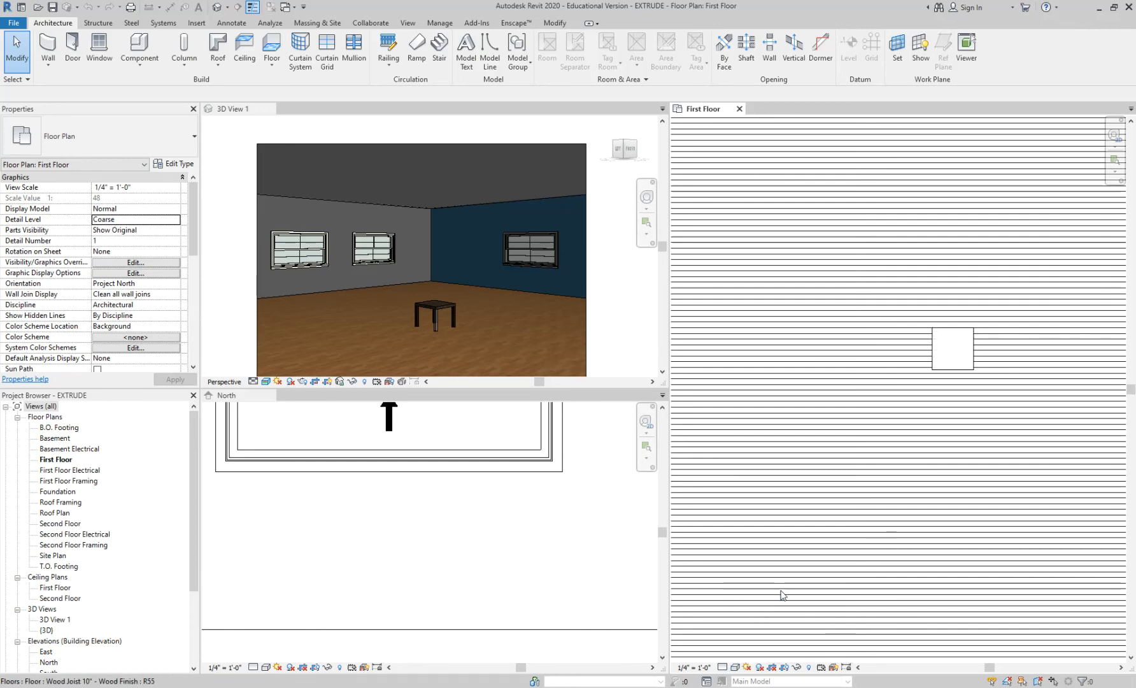
Change the first-floor floor's type to Generic - 12".
{"action": "scroll", "coordinate": [875, 323], "scroll_direction": "up", "scroll_amount": 2}
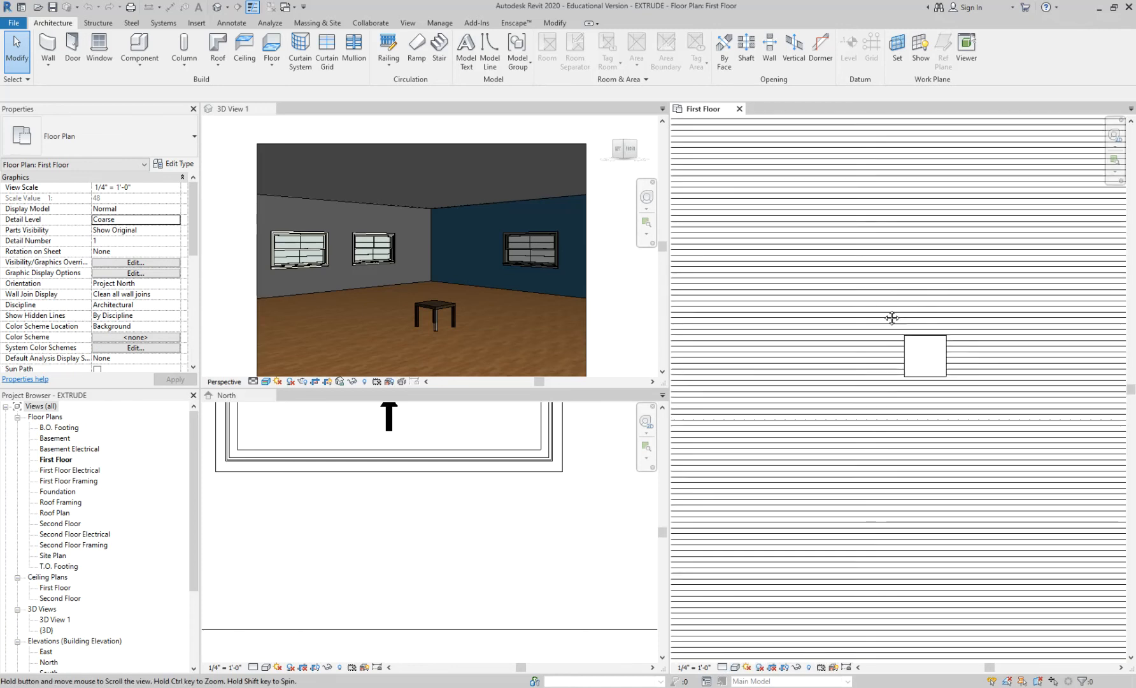
{"action": "middle_click_drag", "start_coordinate": [893, 317], "coordinate": [915, 360]}
{"action": "middle_click", "coordinate": [868, 508]}
{"action": "middle_click", "coordinate": [868, 507]}
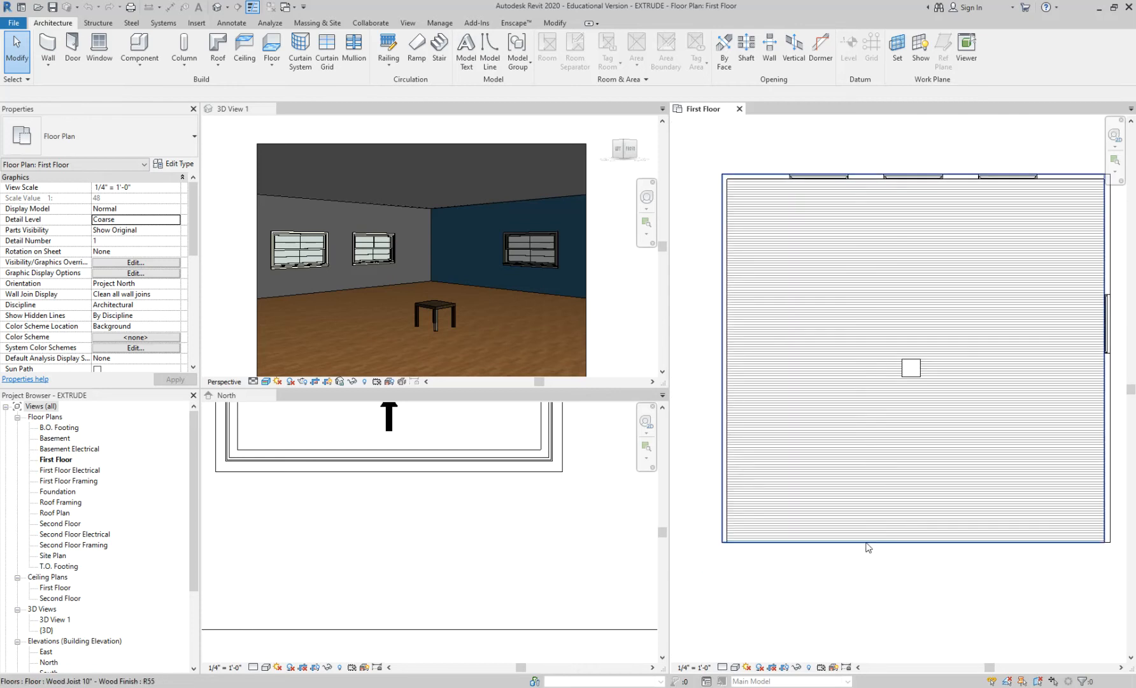
{"action": "left_click", "coordinate": [867, 546]}
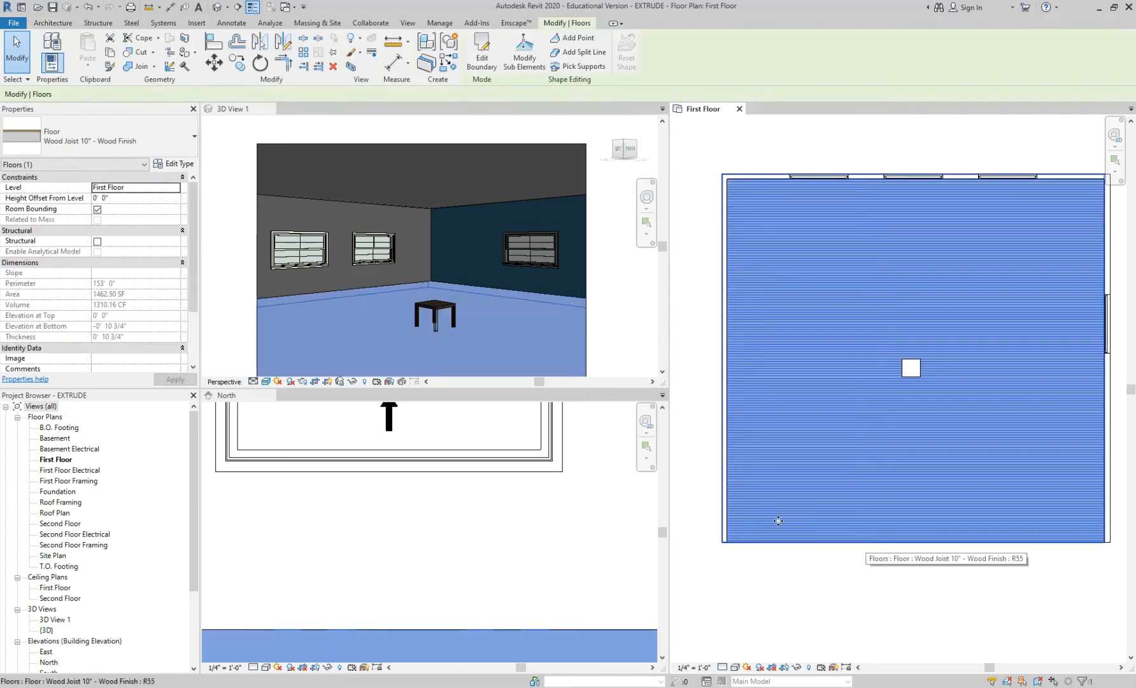
{"action": "left_click", "coordinate": [102, 138]}
{"action": "left_click", "coordinate": [51, 243]}
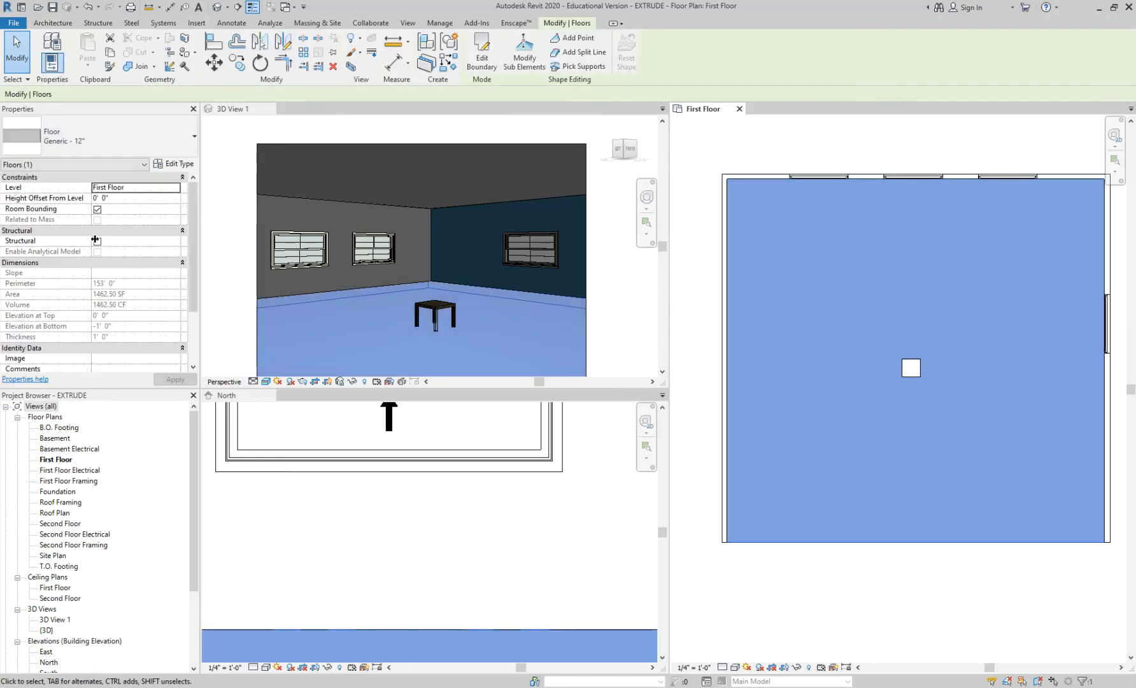
{"action": "left_click", "coordinate": [832, 583]}
Create an in-place model in the Furniture category and name it GARBAGE CAN.
{"action": "scroll", "coordinate": [900, 351], "scroll_direction": "up", "scroll_amount": 2}
{"action": "middle_click_drag", "start_coordinate": [872, 360], "coordinate": [1031, 389]}
{"action": "middle_click_drag", "start_coordinate": [956, 404], "coordinate": [925, 465]}
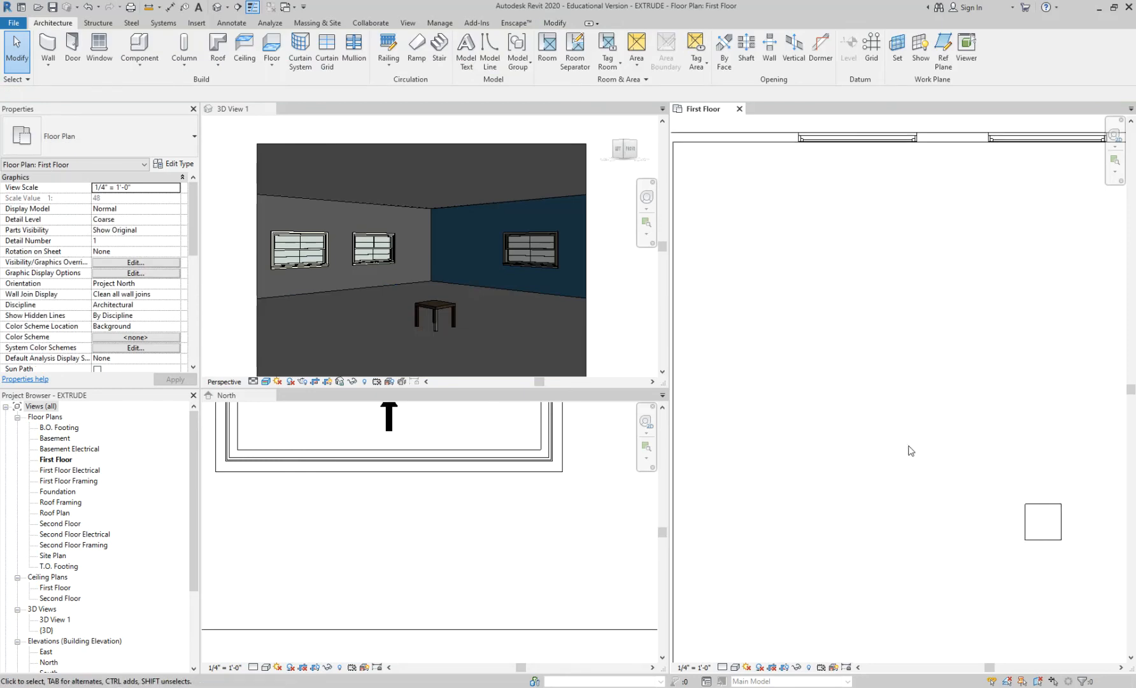
{"action": "scroll", "coordinate": [871, 346], "scroll_direction": "up", "scroll_amount": 2}
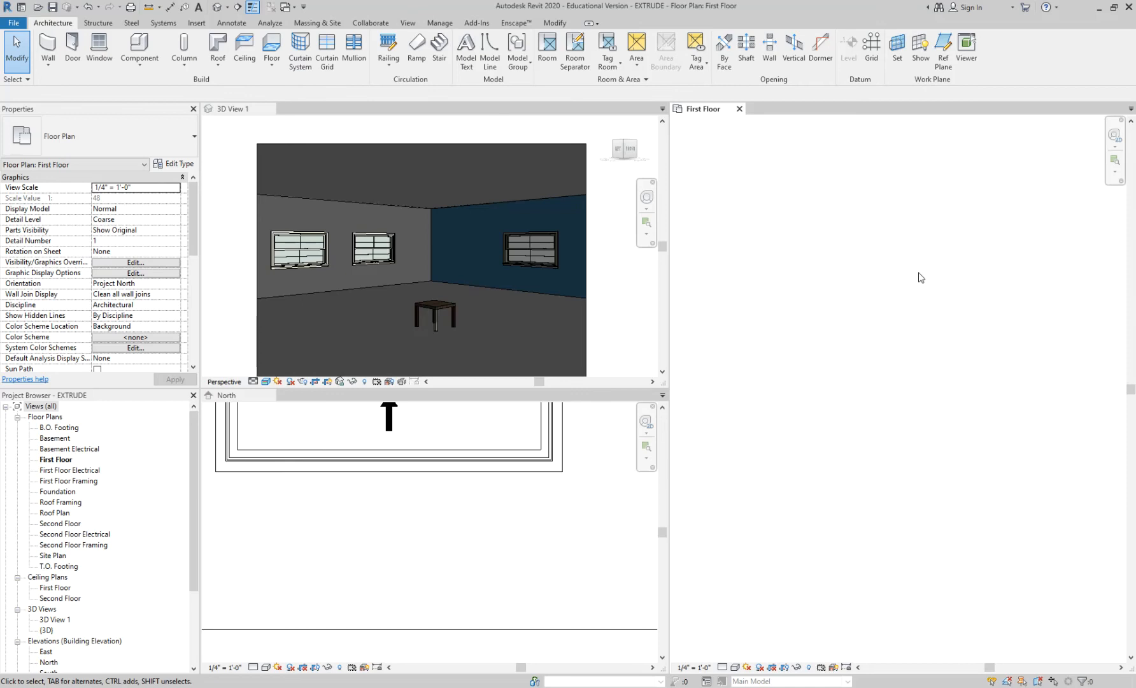
{"action": "left_click", "coordinate": [140, 49]}
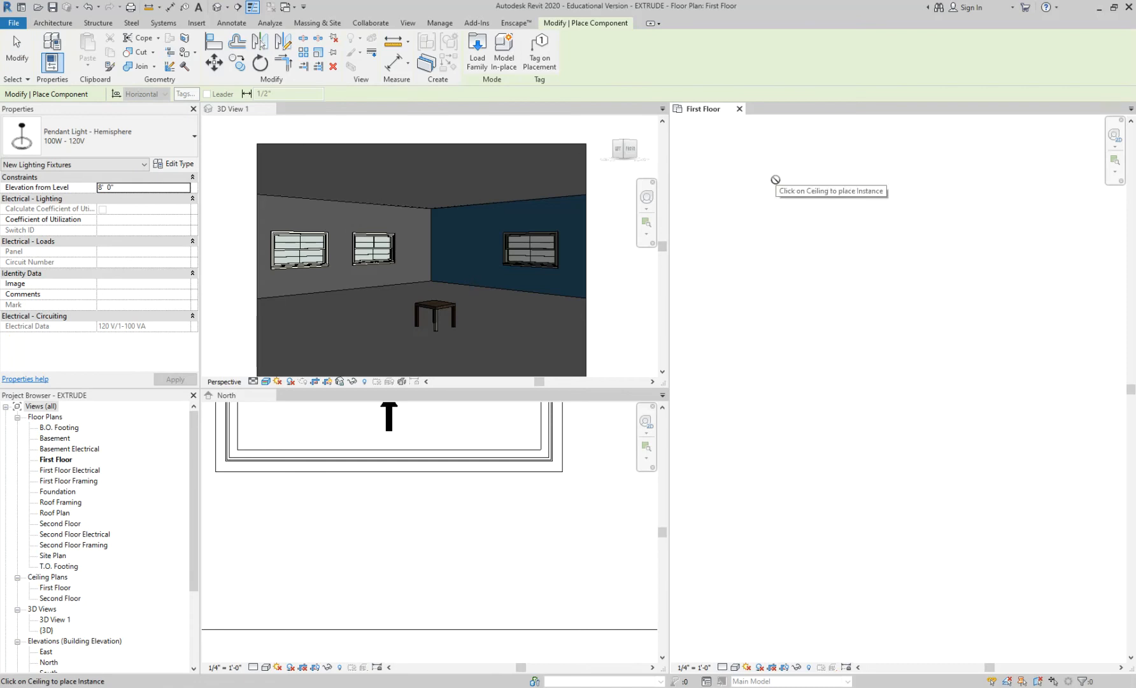
{"action": "left_click", "coordinate": [509, 51]}
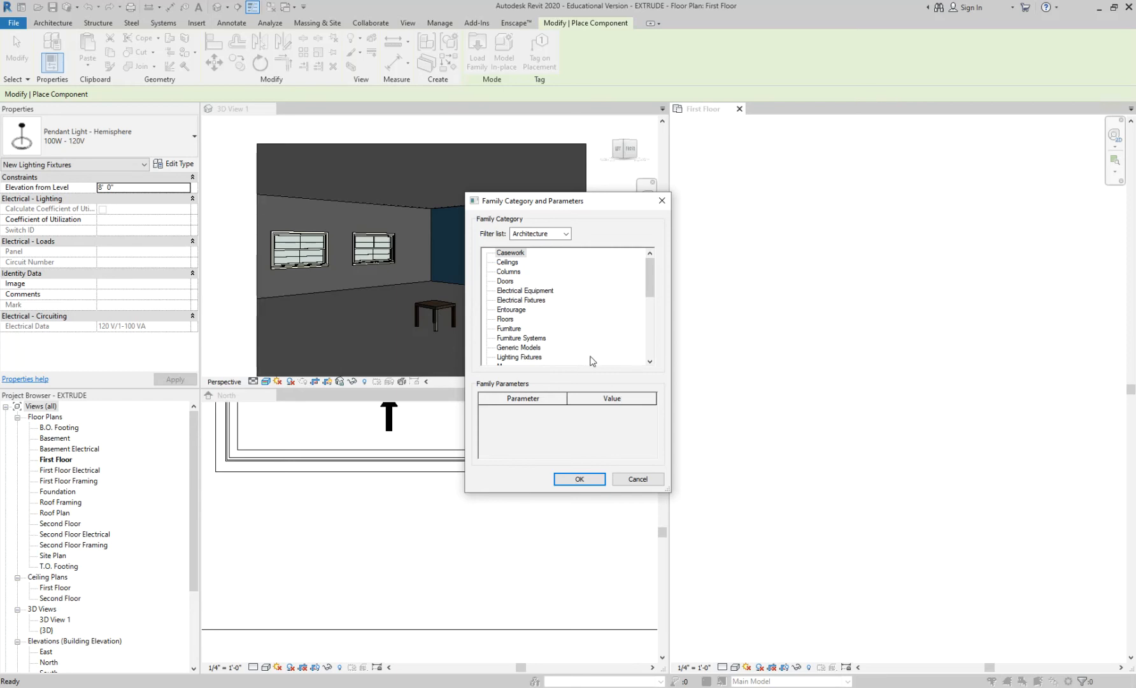
{"action": "left_click", "coordinate": [519, 330]}
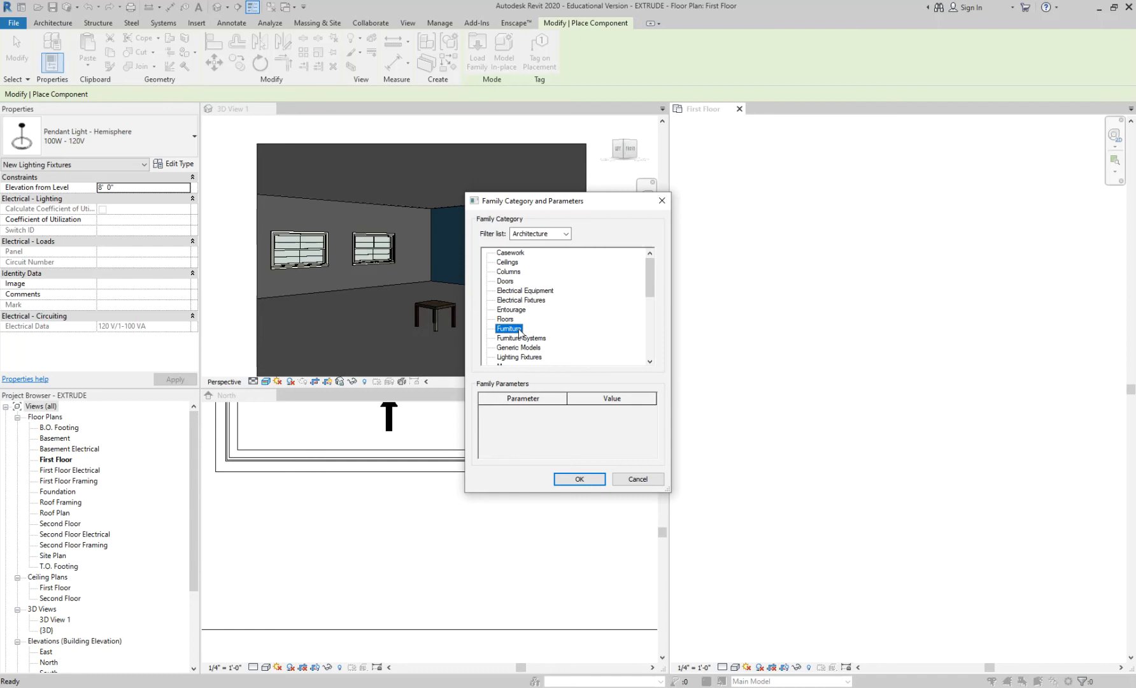
{"action": "left_click", "coordinate": [580, 481]}
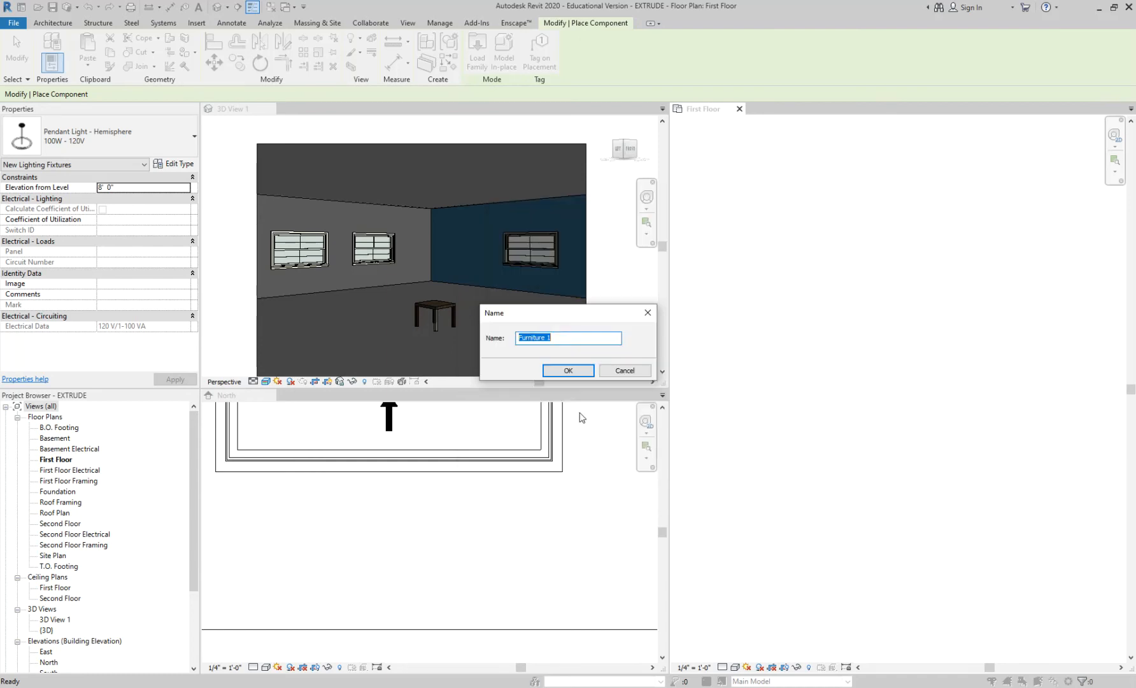
{"action": "type", "text": "GARBAGE CAN"}
{"action": "key", "text": "Return"}
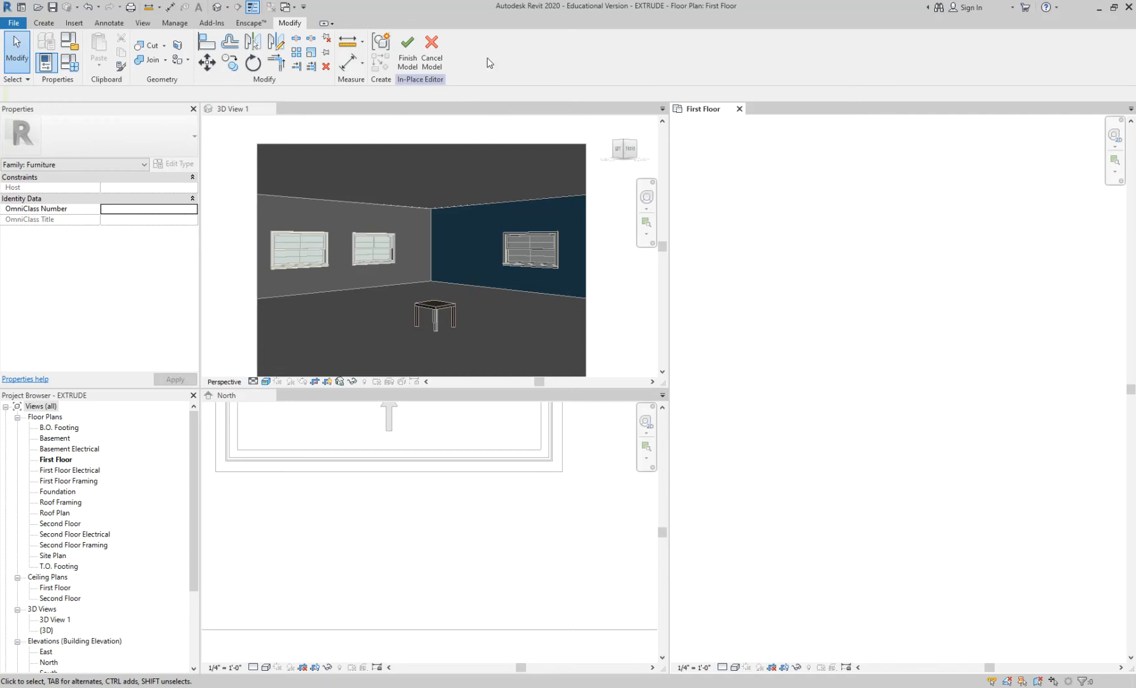
Start an extrusion and sketch an irregular closed ten-sided profile of chained lines in an empty area of the First Floor plan.
{"action": "left_click", "coordinate": [44, 23]}
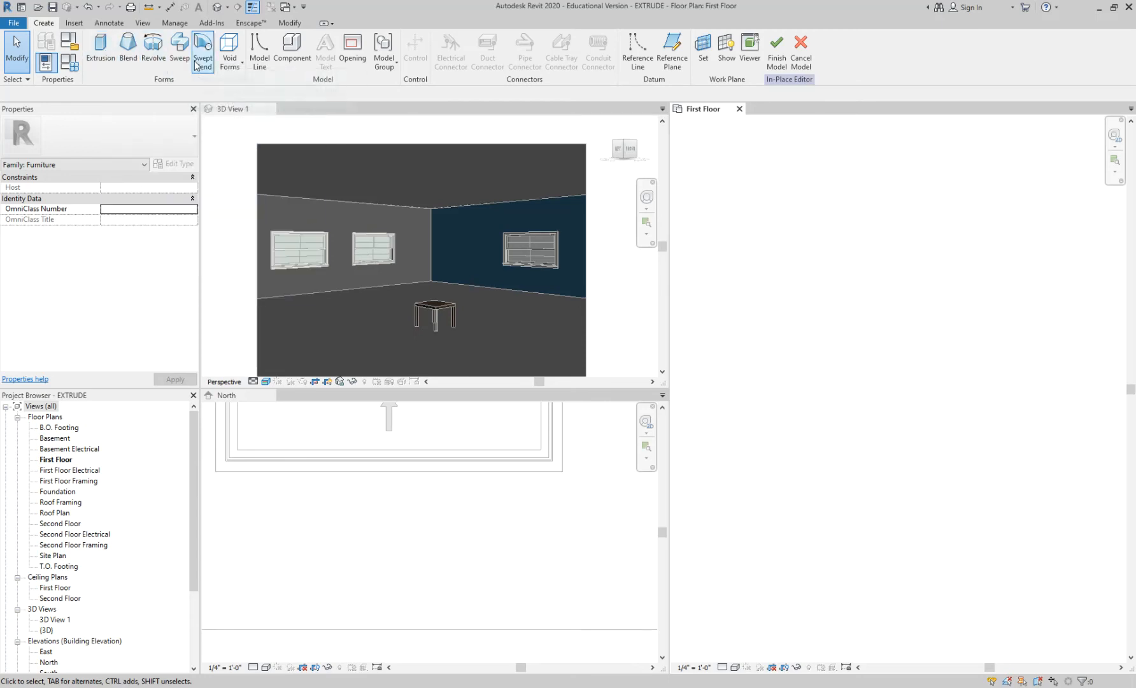
{"action": "left_click", "coordinate": [106, 49]}
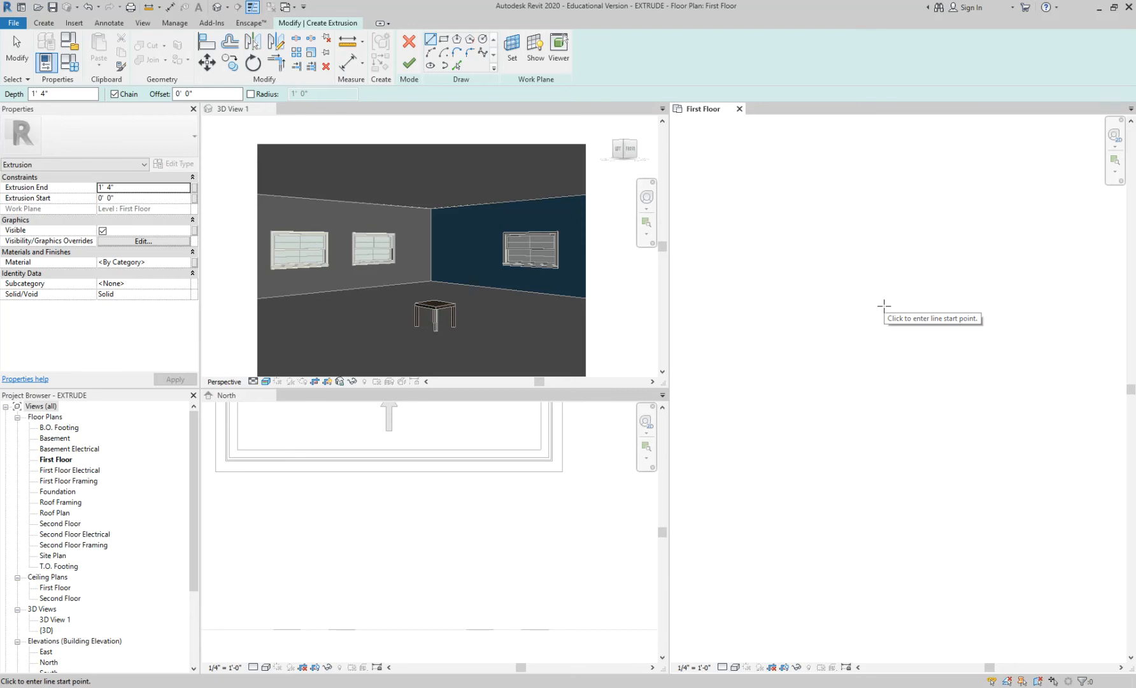
{"action": "left_click", "coordinate": [437, 48]}
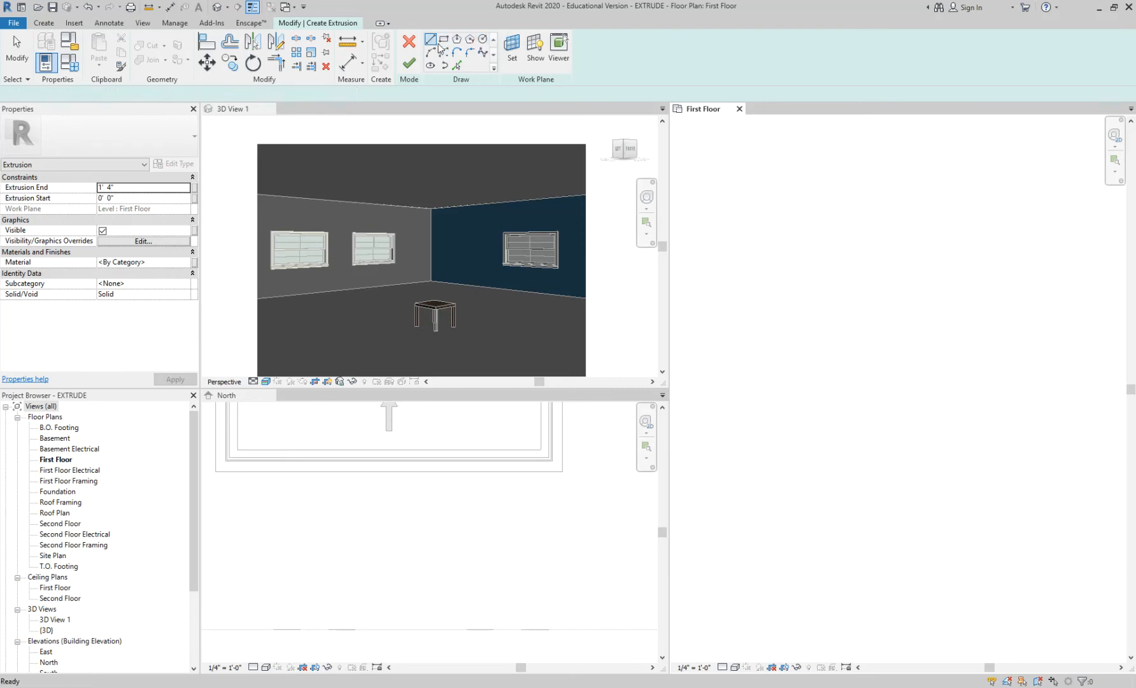
{"action": "left_click", "coordinate": [772, 301]}
{"action": "left_click", "coordinate": [834, 241]}
{"action": "left_click", "coordinate": [889, 272]}
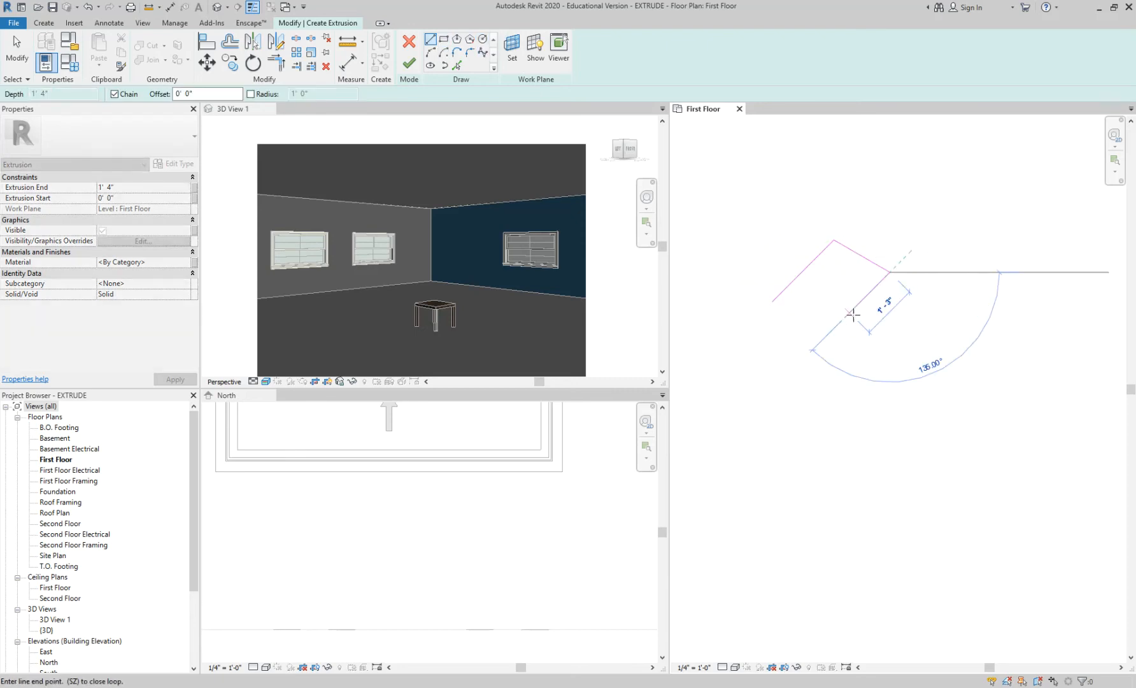
{"action": "left_click", "coordinate": [844, 289]}
{"action": "left_click", "coordinate": [843, 327]}
{"action": "left_click", "coordinate": [949, 327]}
{"action": "left_click", "coordinate": [958, 428]}
{"action": "left_click", "coordinate": [833, 485]}
{"action": "left_click", "coordinate": [852, 397]}
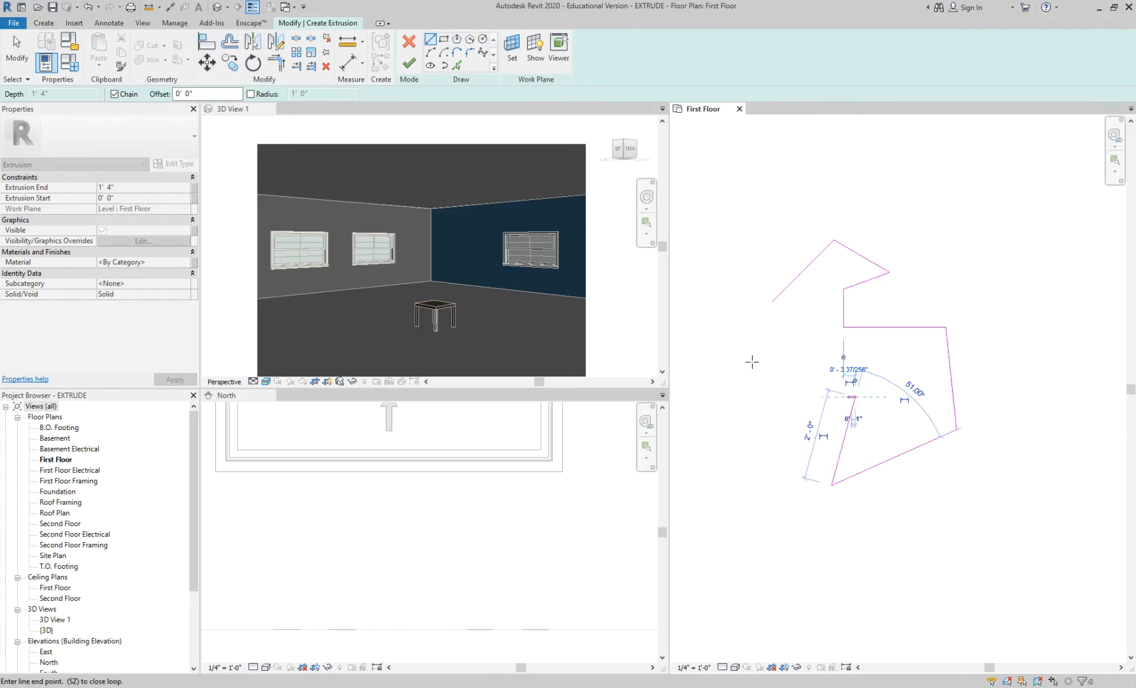
{"action": "left_click", "coordinate": [730, 363]}
{"action": "left_click", "coordinate": [772, 301]}
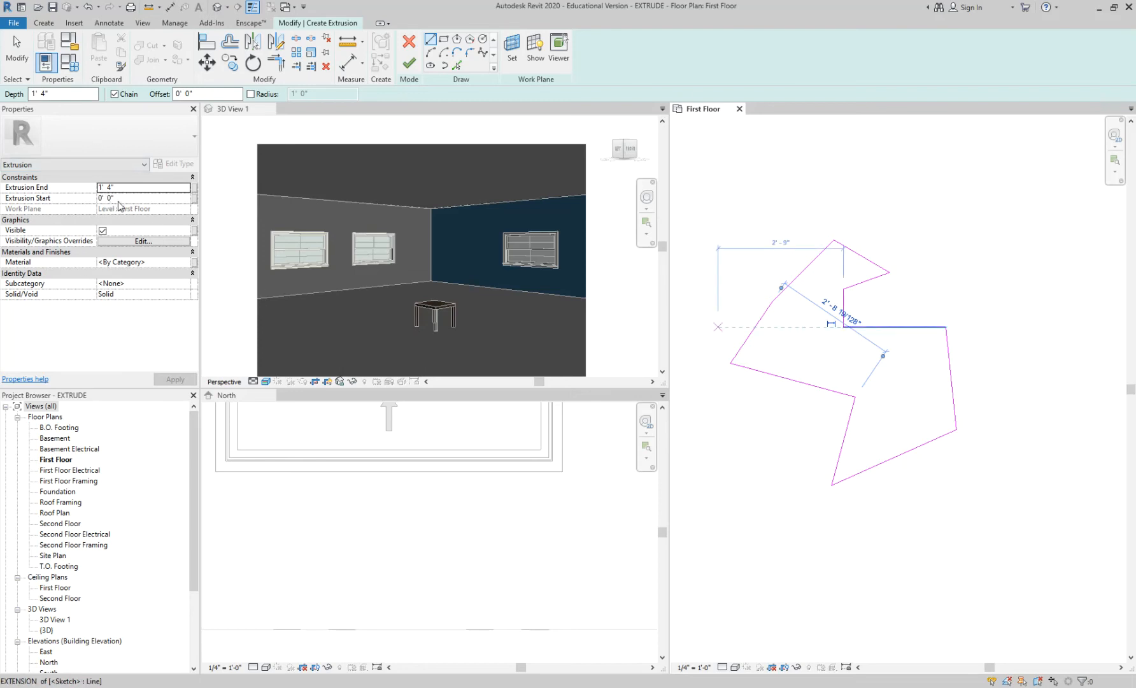
Set the extrusion end to 6' and finish the extrusion sketch.
{"action": "scroll", "coordinate": [446, 500], "scroll_direction": "down", "scroll_amount": 1}
{"action": "left_click", "coordinate": [447, 500]}
{"action": "scroll", "coordinate": [458, 532], "scroll_direction": "down", "scroll_amount": 3}
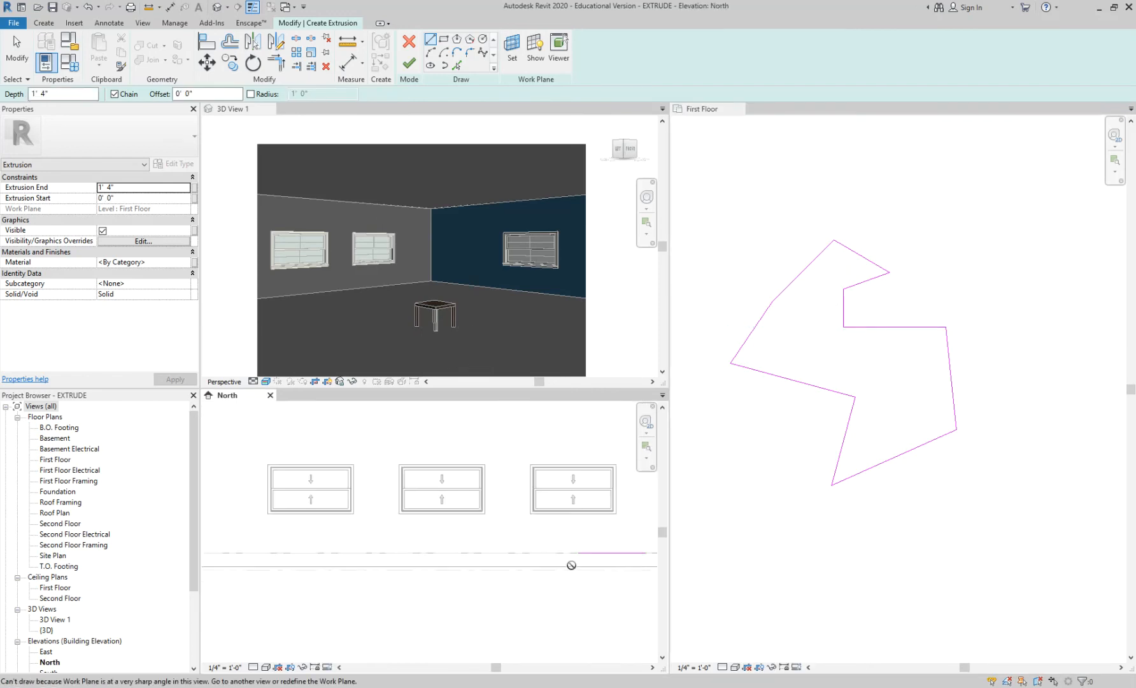
{"action": "scroll", "coordinate": [612, 566], "scroll_direction": "up", "scroll_amount": 4}
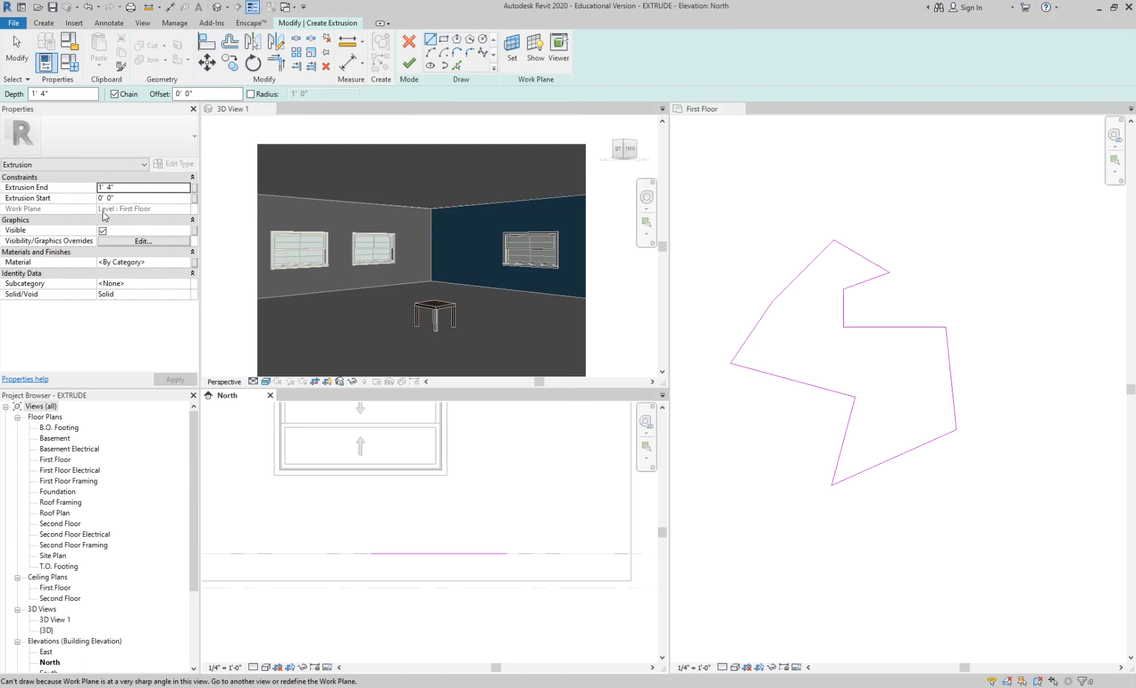
{"action": "left_click", "coordinate": [124, 188]}
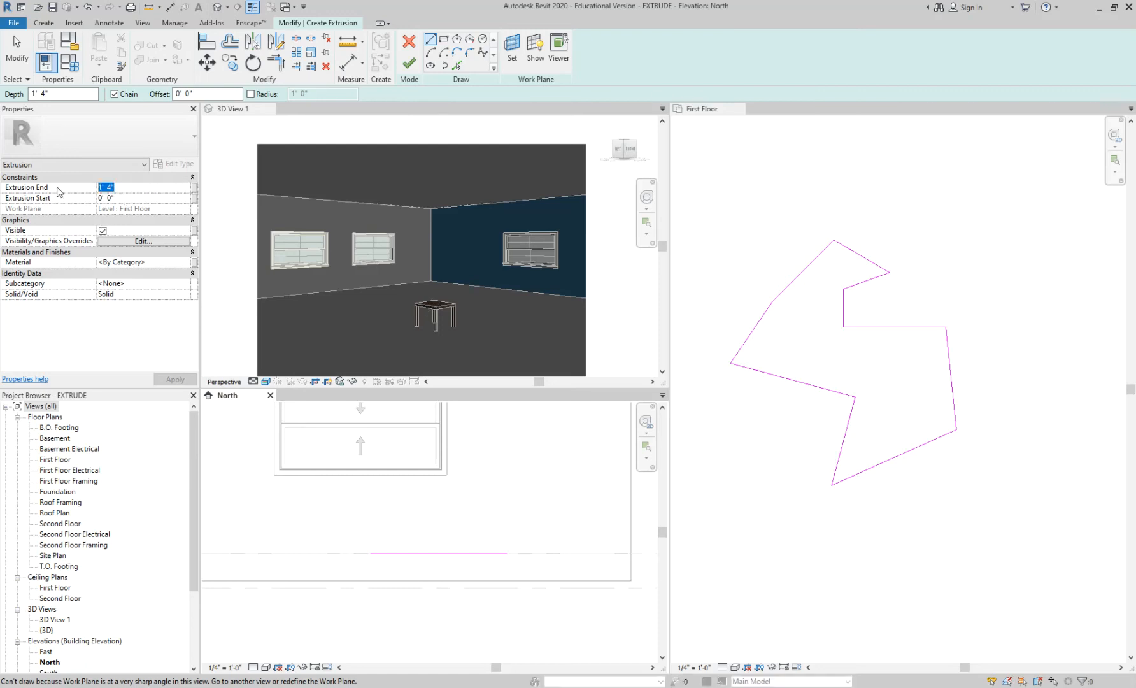
{"action": "type", "text": "6"}
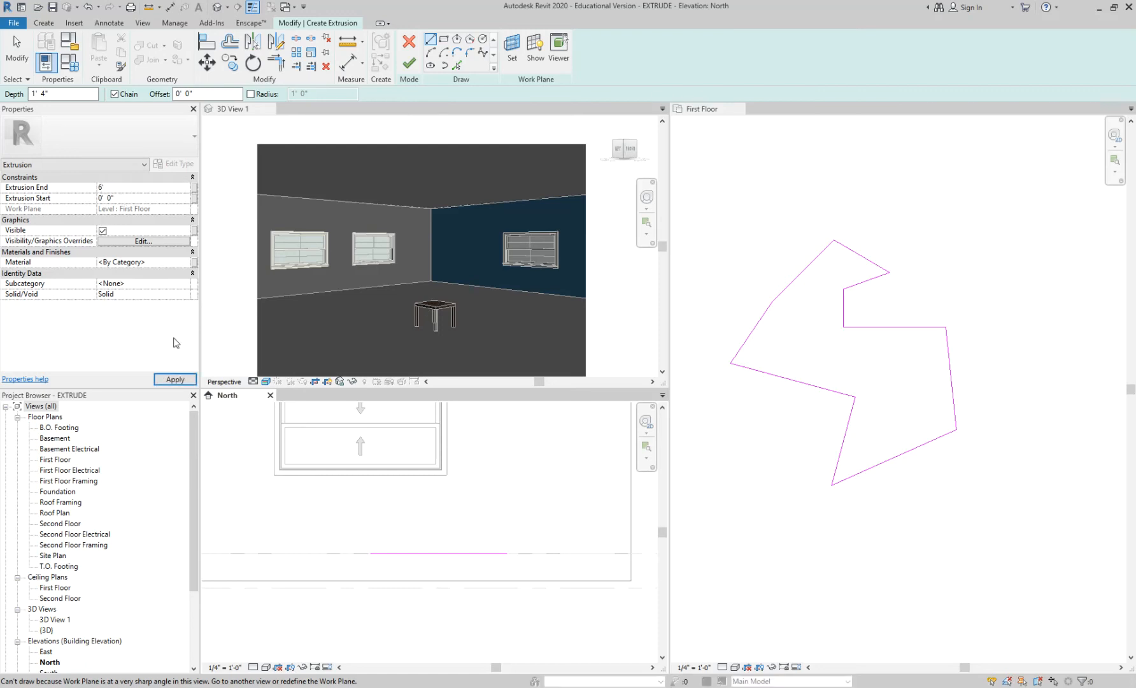
{"action": "left_click", "coordinate": [176, 379]}
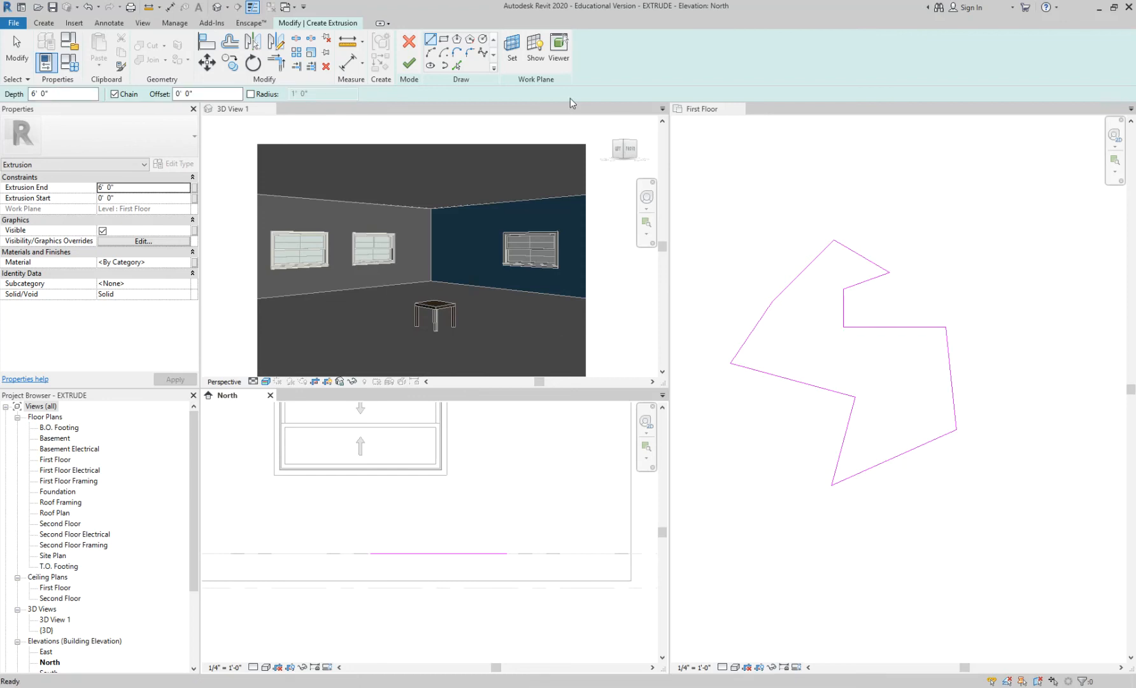
{"action": "left_click", "coordinate": [410, 66]}
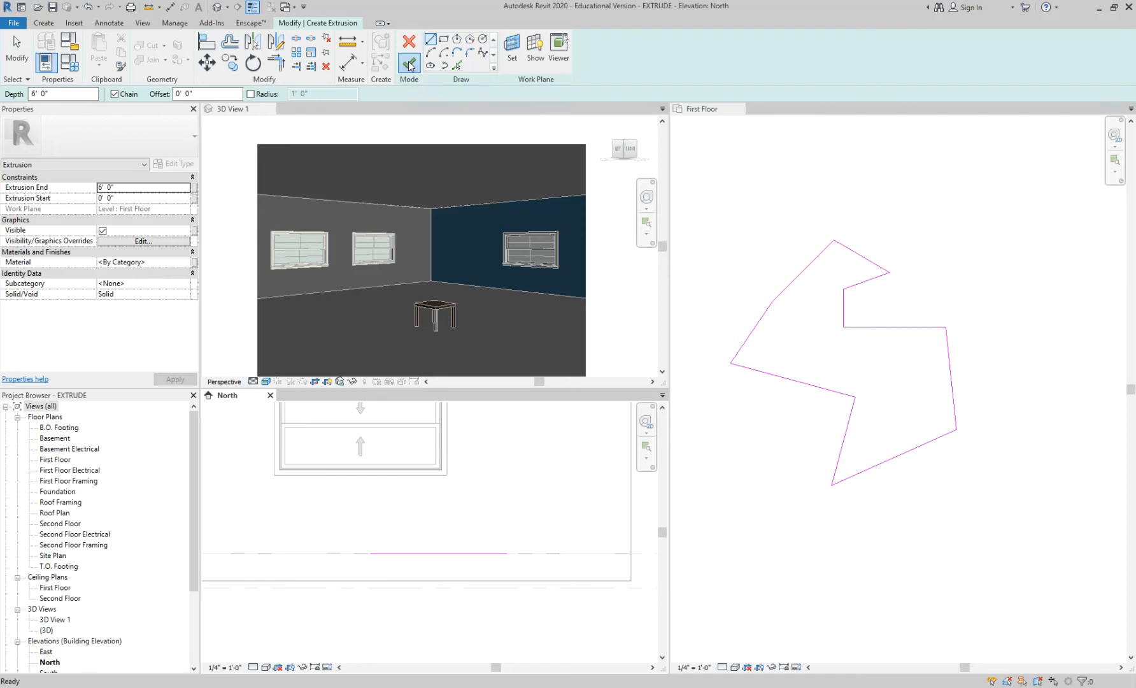
Deselect the new extrusion and finish the in-place furniture model.
{"action": "left_click", "coordinate": [778, 162]}
{"action": "scroll", "coordinate": [554, 525], "scroll_direction": "down", "scroll_amount": 5}
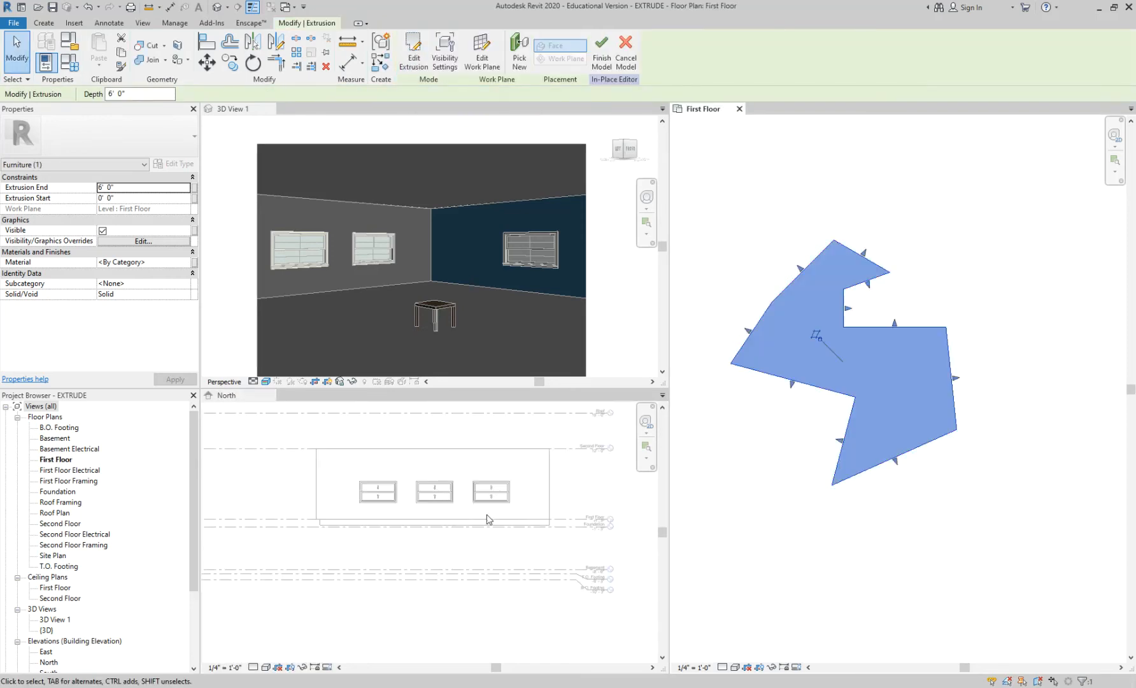
{"action": "left_click", "coordinate": [771, 464]}
{"action": "left_click", "coordinate": [407, 51]}
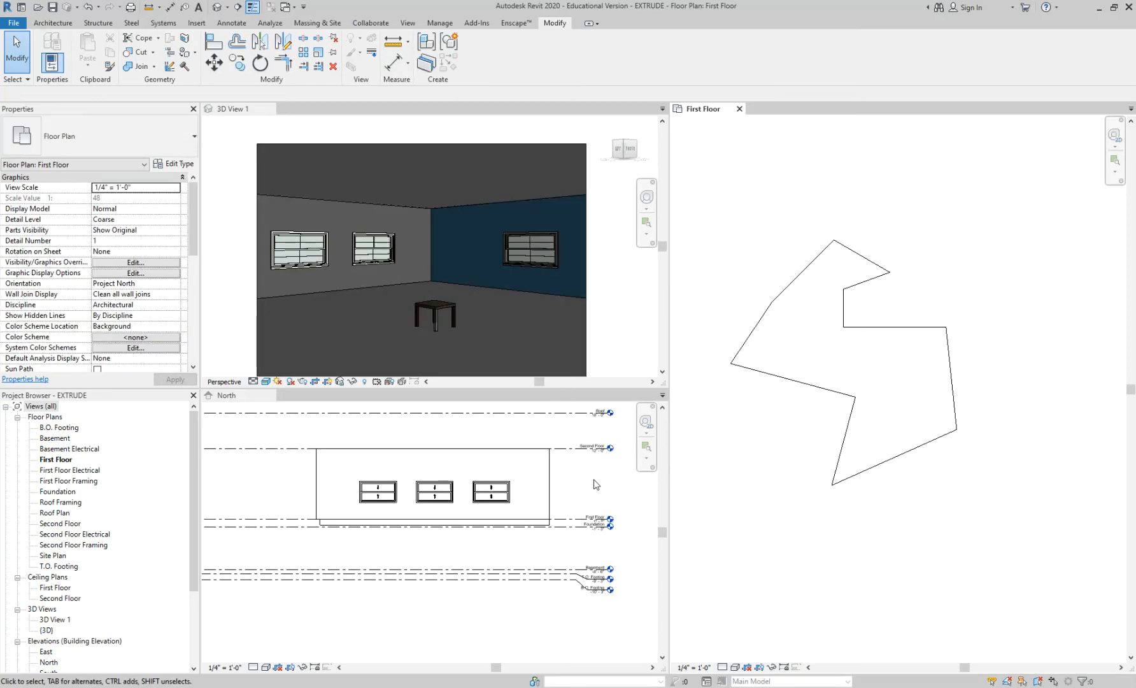
Examine the north wall in the North elevation and the garbage can's outline in the First Floor plan.
{"action": "scroll", "coordinate": [586, 487], "scroll_direction": "up", "scroll_amount": 2}
{"action": "left_click", "coordinate": [539, 516]}
{"action": "left_click", "coordinate": [535, 513]}
{"action": "scroll", "coordinate": [539, 513], "scroll_direction": "down", "scroll_amount": 3}
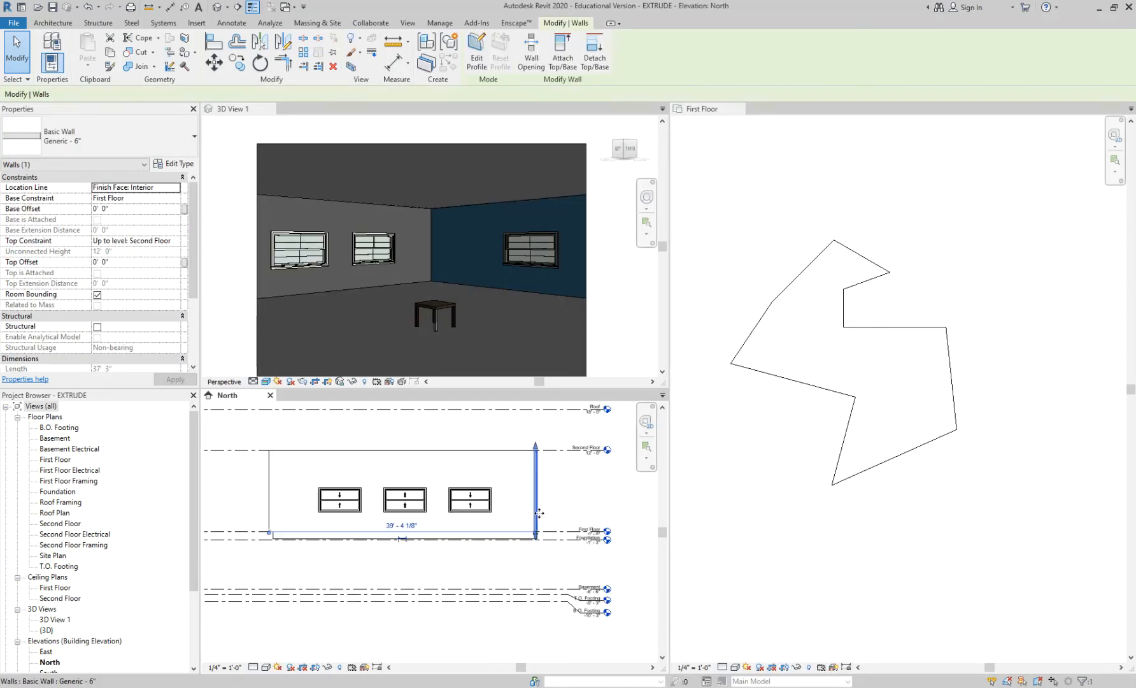
{"action": "left_click", "coordinate": [772, 356]}
{"action": "left_click", "coordinate": [774, 379]}
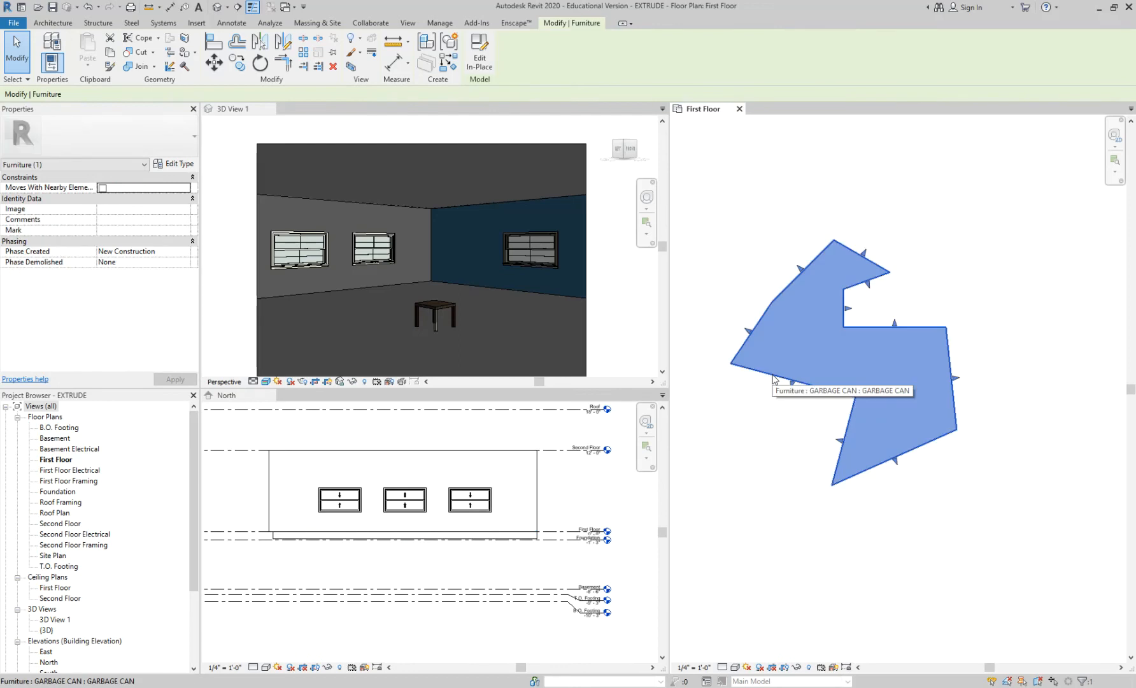
{"action": "scroll", "coordinate": [764, 392], "scroll_direction": "down", "scroll_amount": 1}
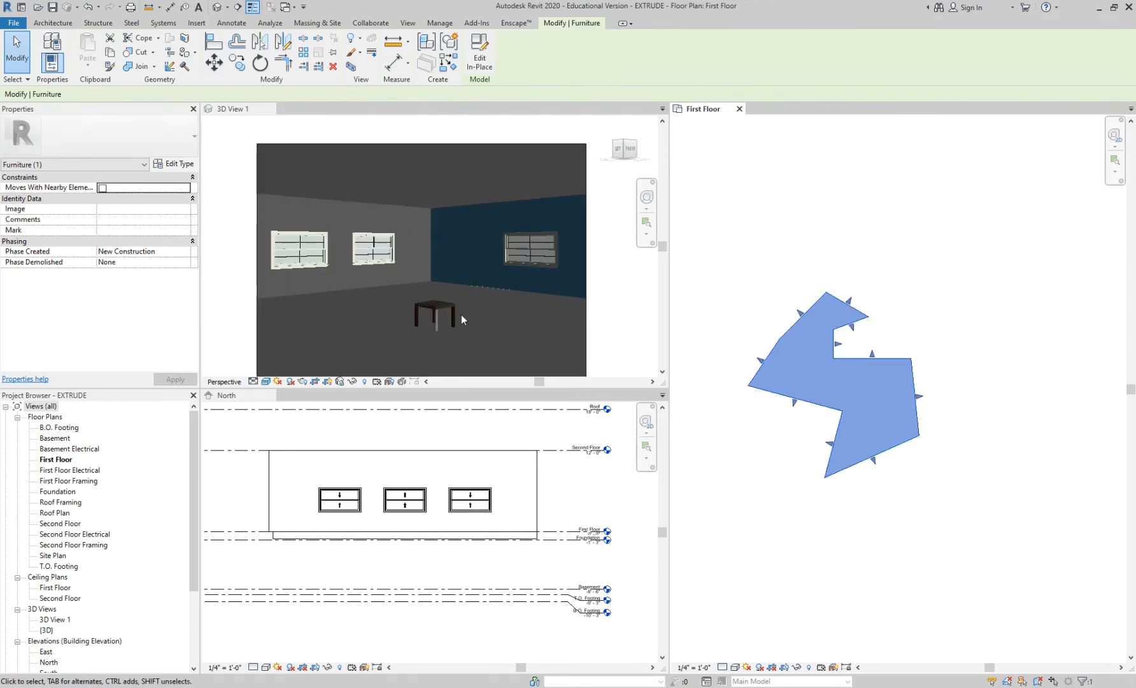
Place a camera in the First Floor plan at the room's southwest corner, aimed north past the garbage can.
{"action": "scroll", "coordinate": [461, 314], "scroll_direction": "down", "scroll_amount": 3}
{"action": "left_click", "coordinate": [808, 254]}
{"action": "scroll", "coordinate": [809, 256], "scroll_direction": "down", "scroll_amount": 2}
{"action": "scroll", "coordinate": [837, 350], "scroll_direction": "down", "scroll_amount": 2}
{"action": "middle_click_drag", "start_coordinate": [839, 359], "coordinate": [823, 354]}
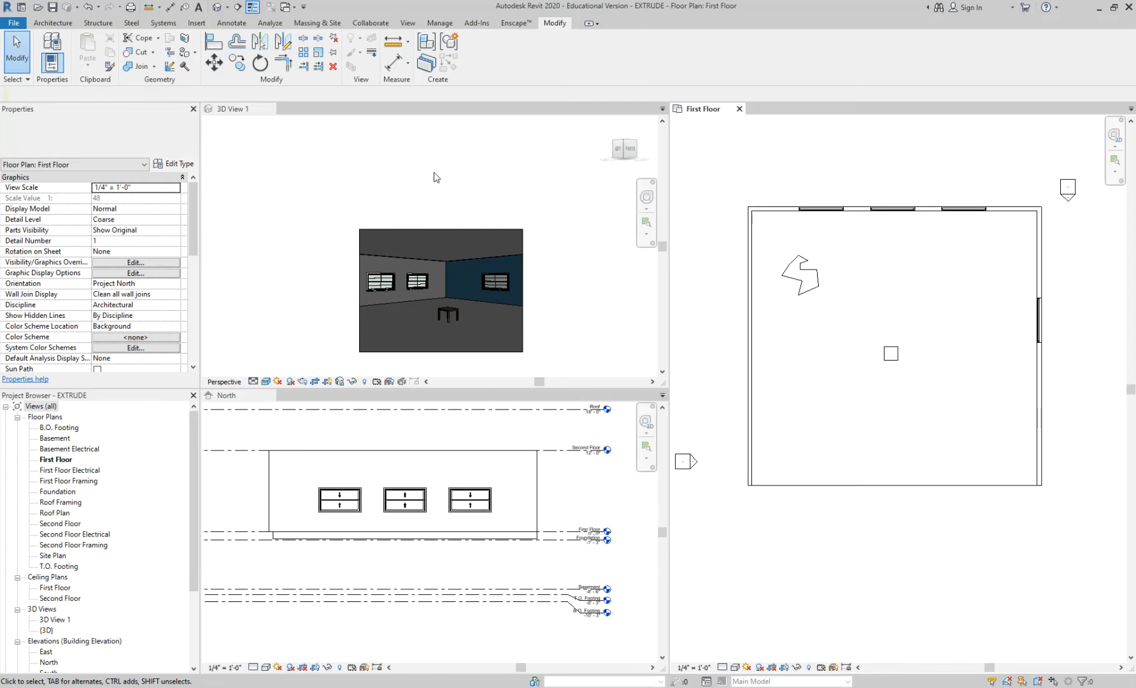
{"action": "left_click", "coordinate": [228, 8]}
{"action": "left_click", "coordinate": [240, 35]}
{"action": "left_click", "coordinate": [782, 515]}
{"action": "left_click", "coordinate": [885, 127]}
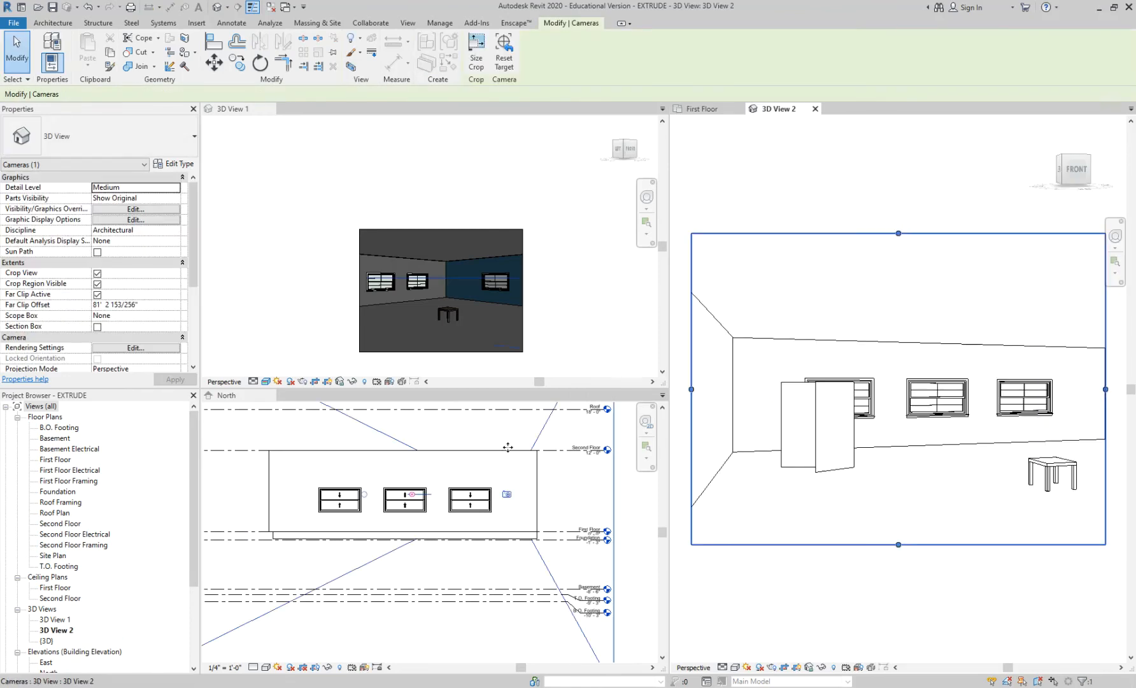
Set the visual style of 3D View 2 to Realistic.
{"action": "scroll", "coordinate": [815, 398], "scroll_direction": "up", "scroll_amount": 2}
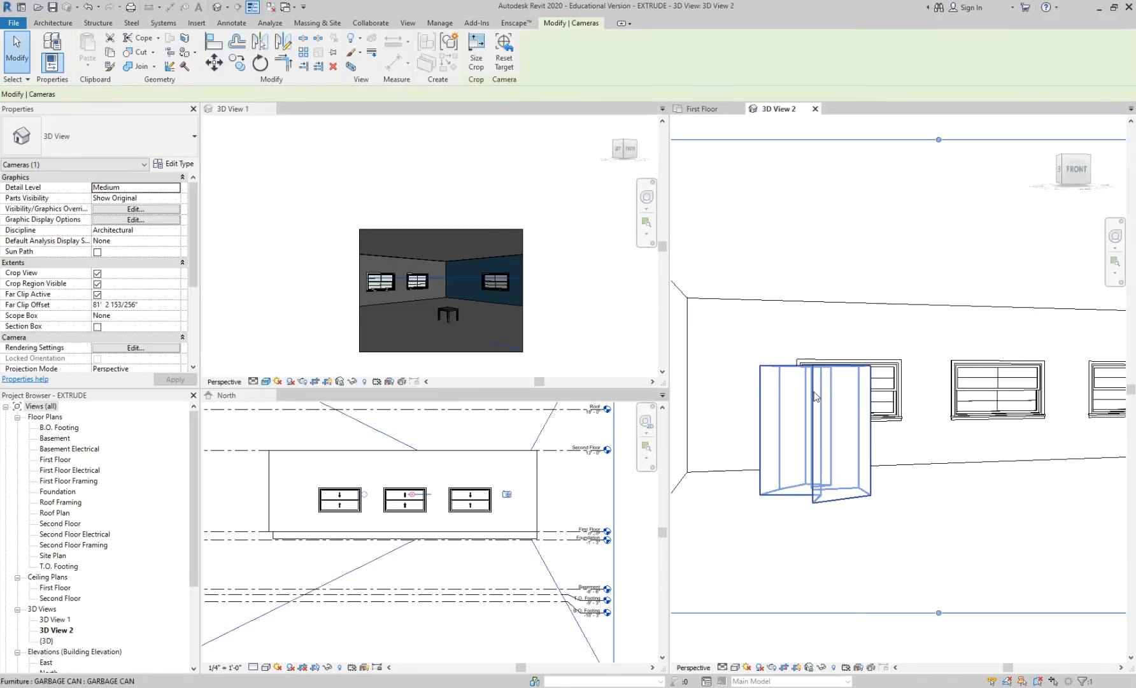
{"action": "left_click", "coordinate": [736, 667]}
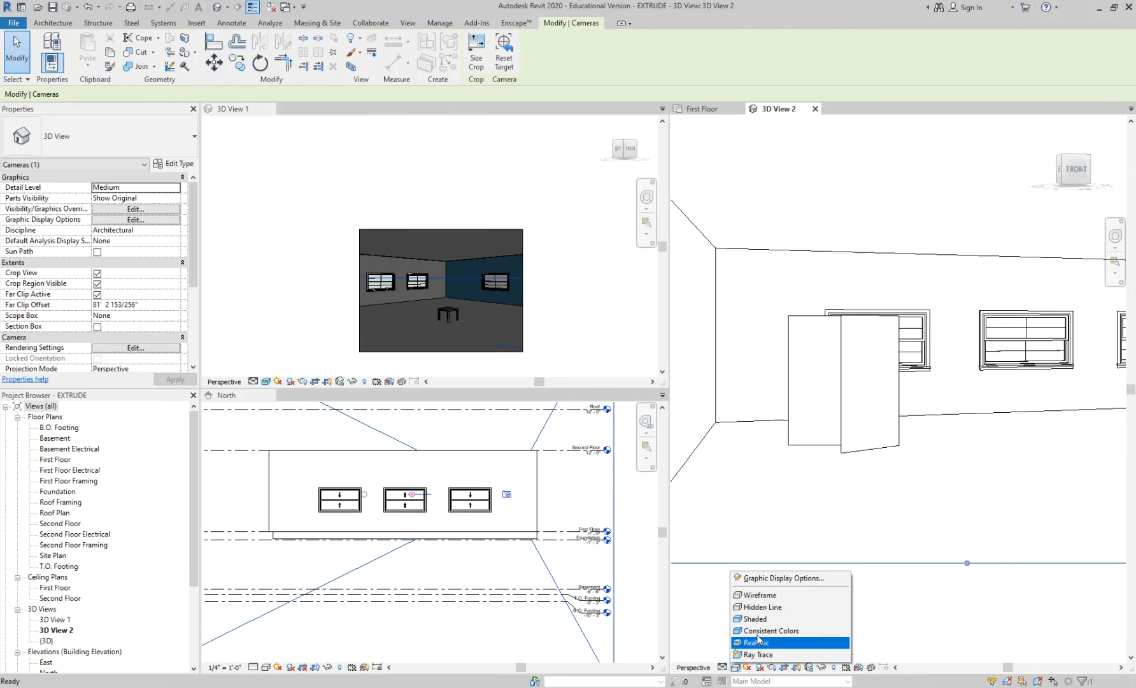
{"action": "left_click", "coordinate": [756, 643]}
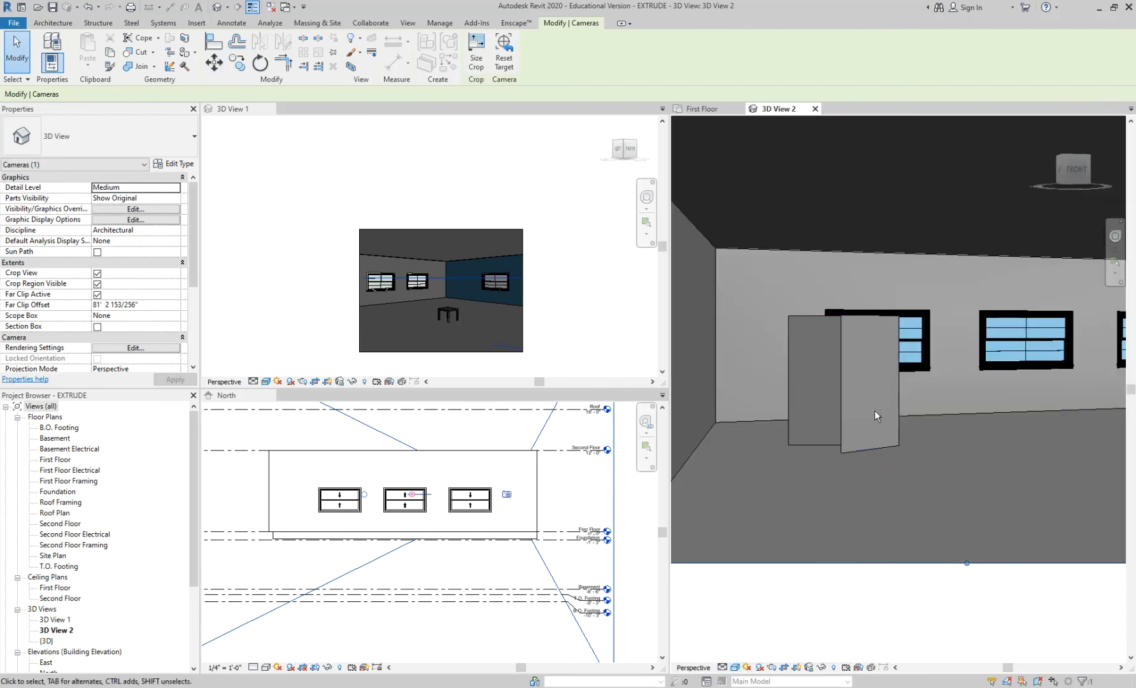
Examine the garbage can's extruded shape from above in 3D View 2 and close that view.
{"action": "scroll", "coordinate": [874, 411], "scroll_direction": "up", "scroll_amount": 3}
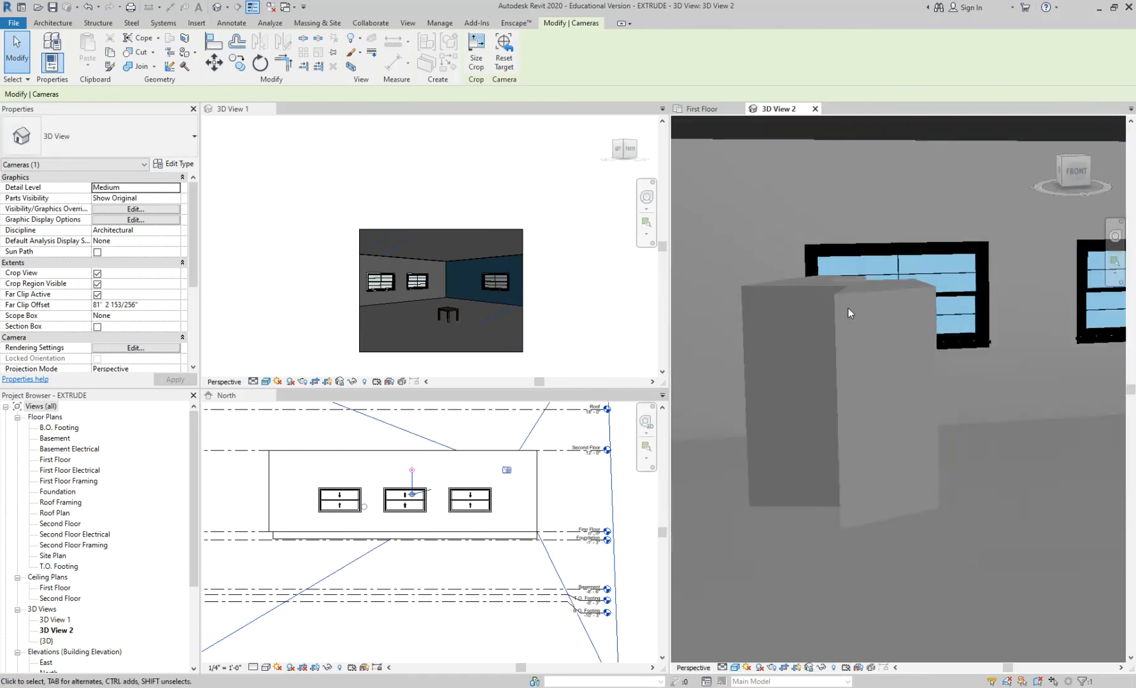
{"action": "left_click", "coordinate": [848, 295]}
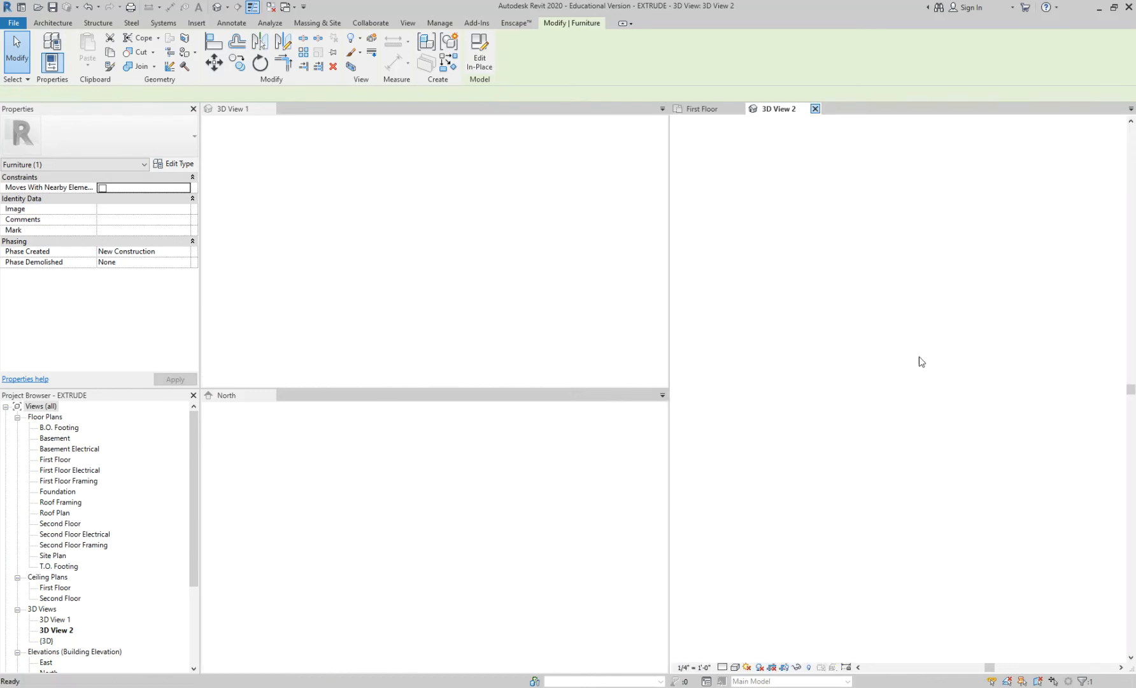
Delete the garbage can from the First Floor plan and undo the deletion.
{"action": "scroll", "coordinate": [820, 282], "scroll_direction": "up", "scroll_amount": 2}
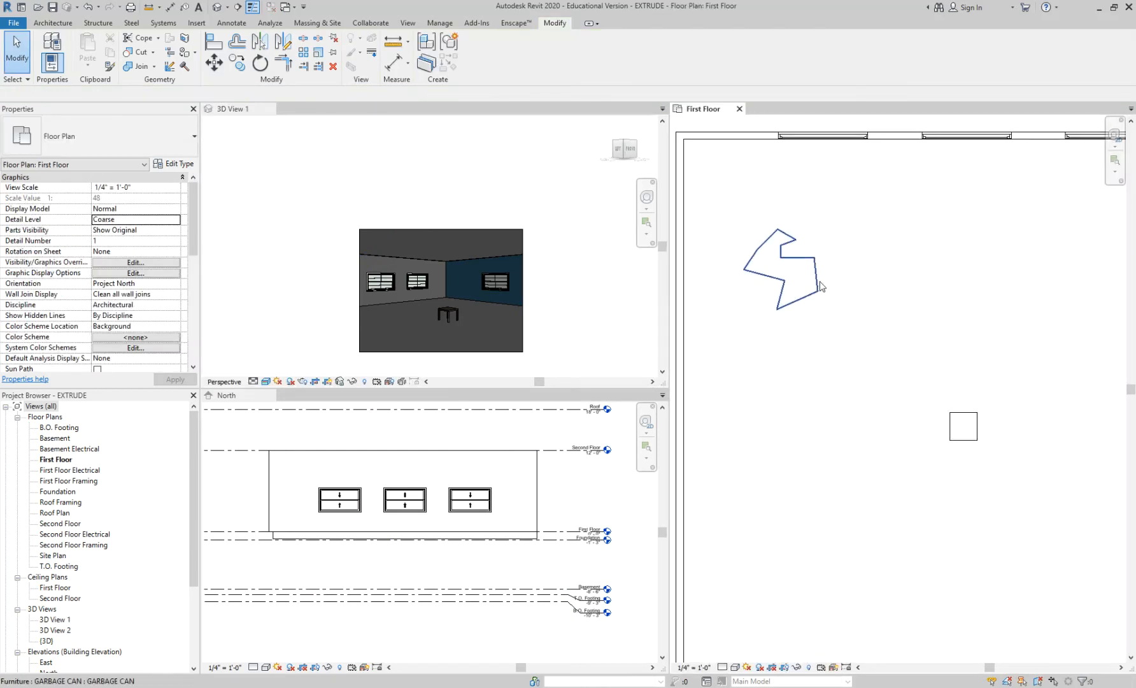
{"action": "left_click", "coordinate": [819, 287]}
{"action": "key", "text": "Delete"}
{"action": "middle_click_drag", "start_coordinate": [826, 278], "coordinate": [898, 326]}
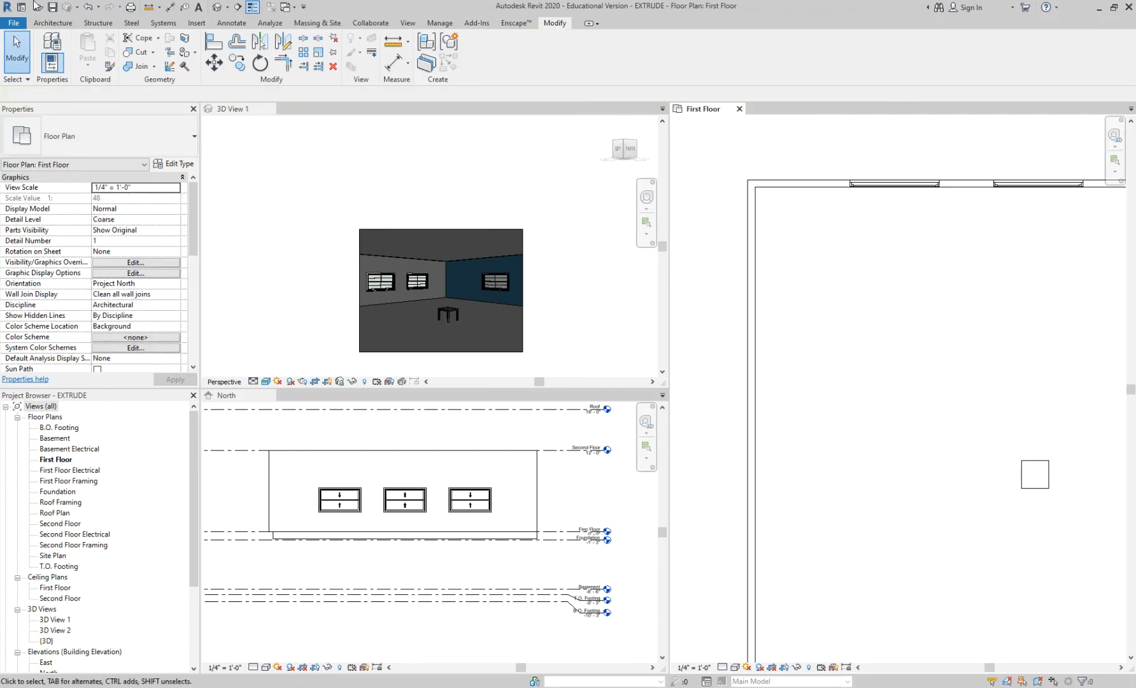
{"action": "left_click", "coordinate": [41, 24]}
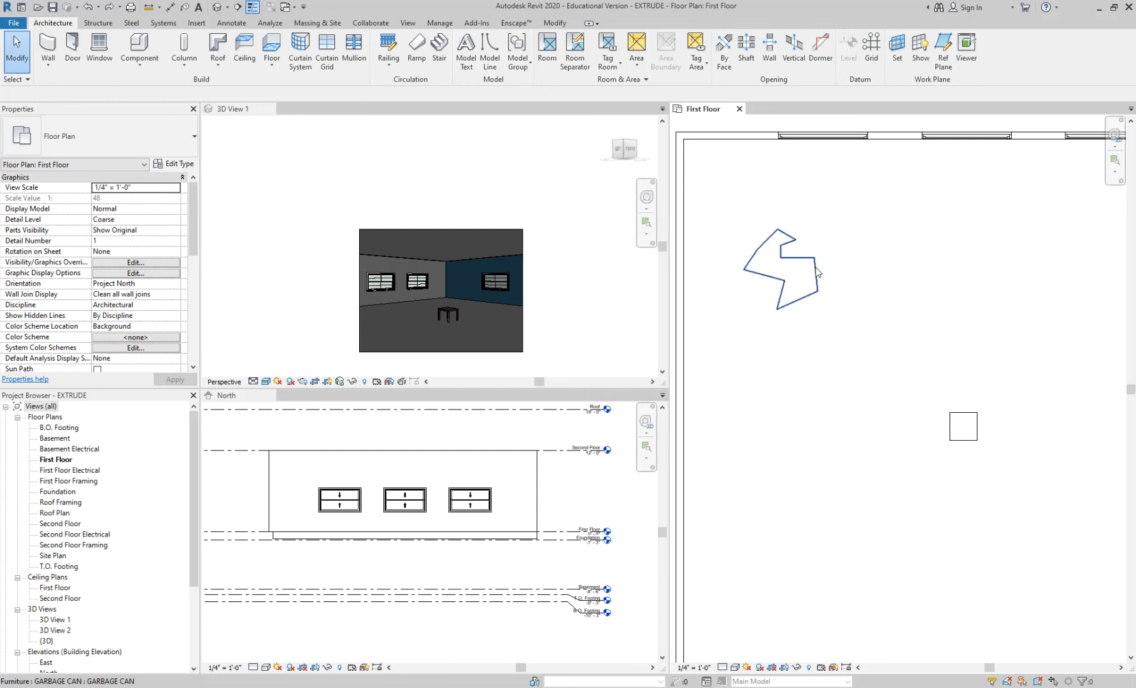
Open the existing GARBAGE CAN component from the First Floor plan for in-place editing.
{"action": "left_click", "coordinate": [816, 271]}
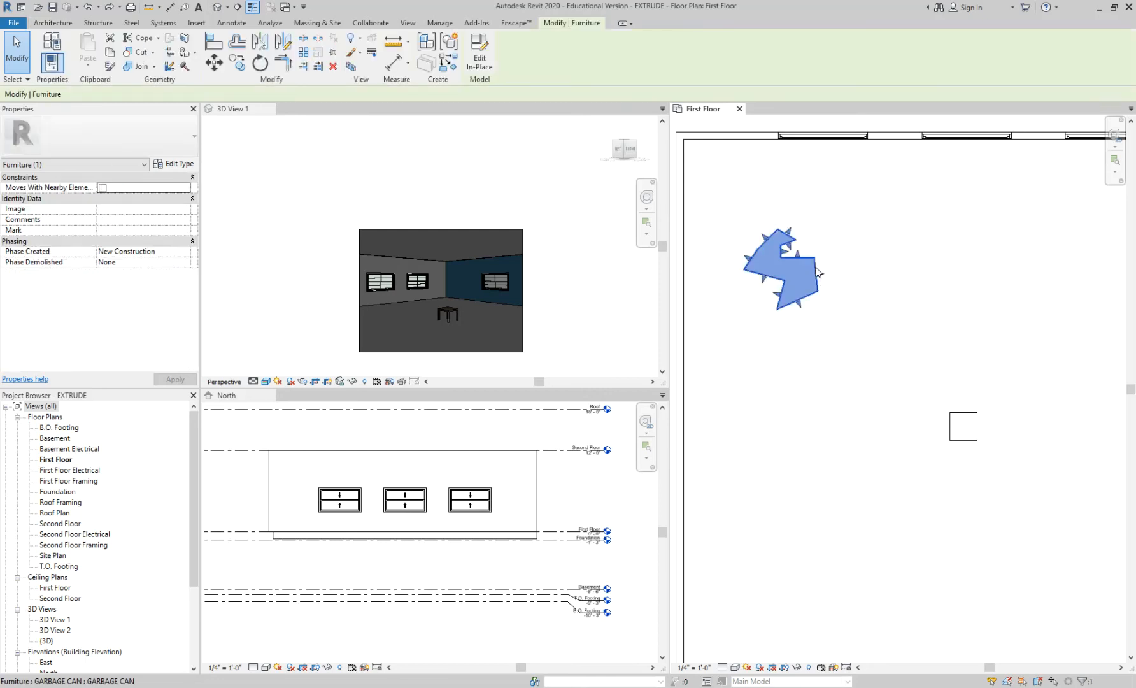
{"action": "scroll", "coordinate": [849, 253], "scroll_direction": "up", "scroll_amount": 4}
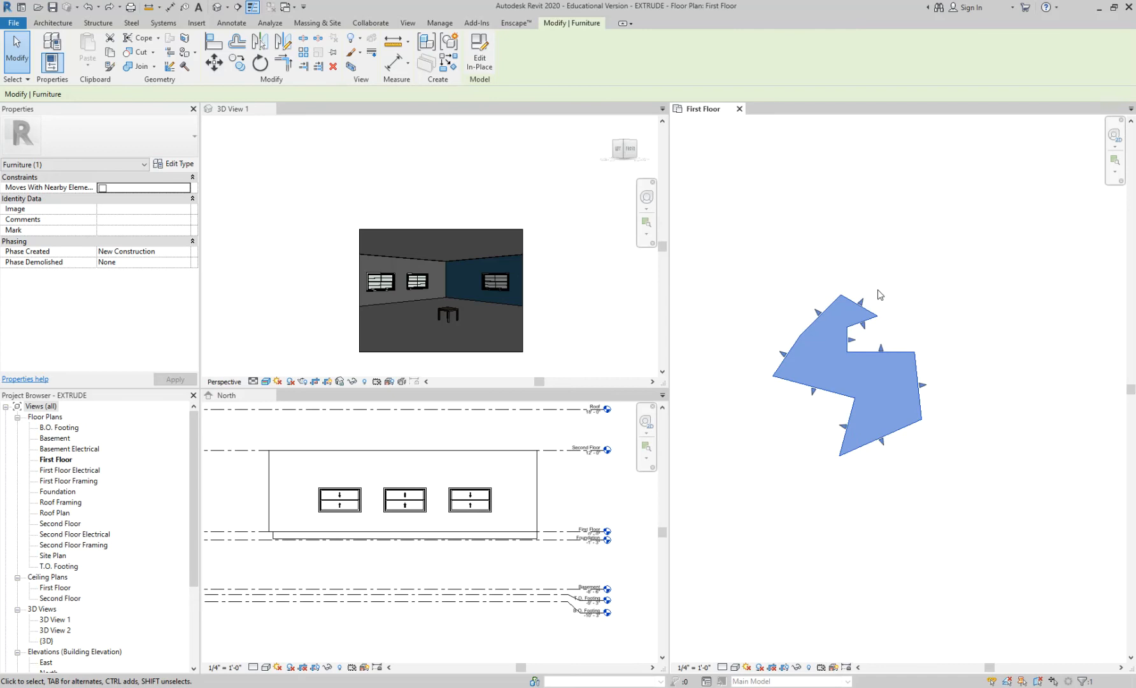
{"action": "middle_click_drag", "start_coordinate": [883, 253], "coordinate": [970, 293]}
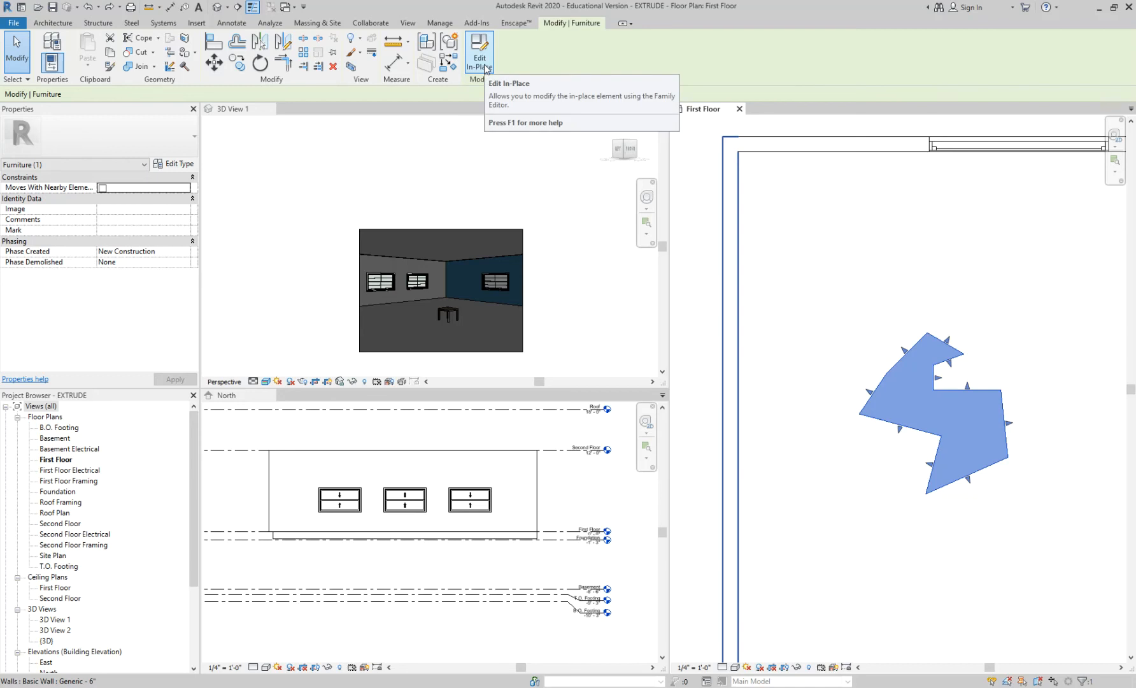
{"action": "left_click", "coordinate": [884, 342]}
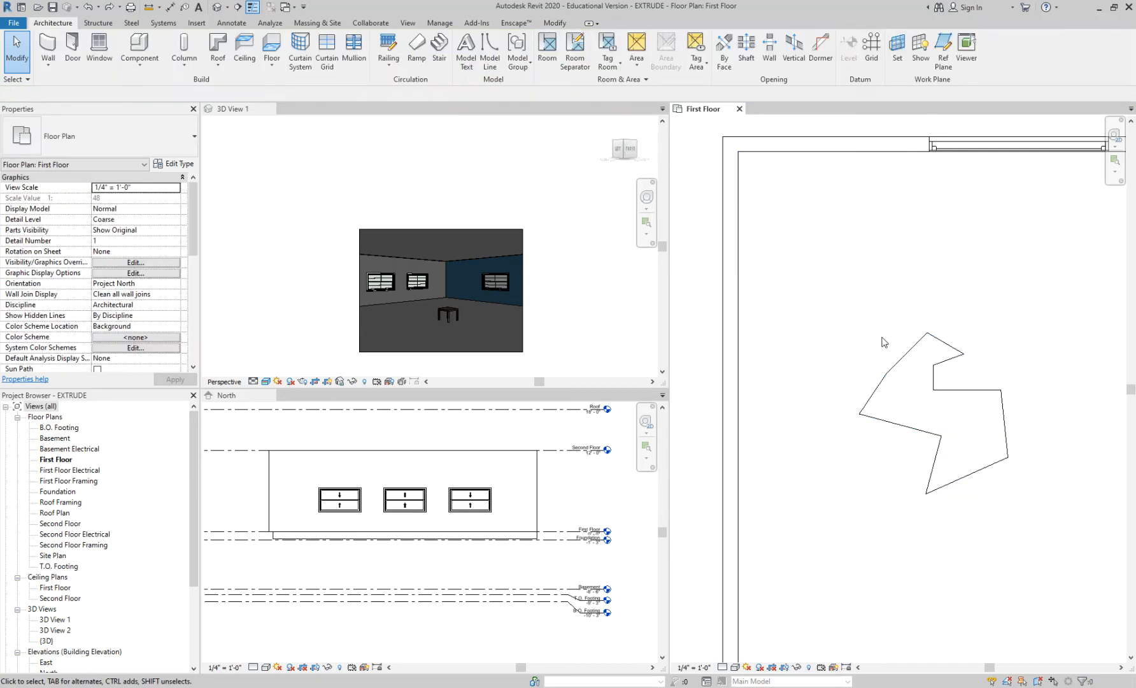
{"action": "left_click", "coordinate": [906, 362]}
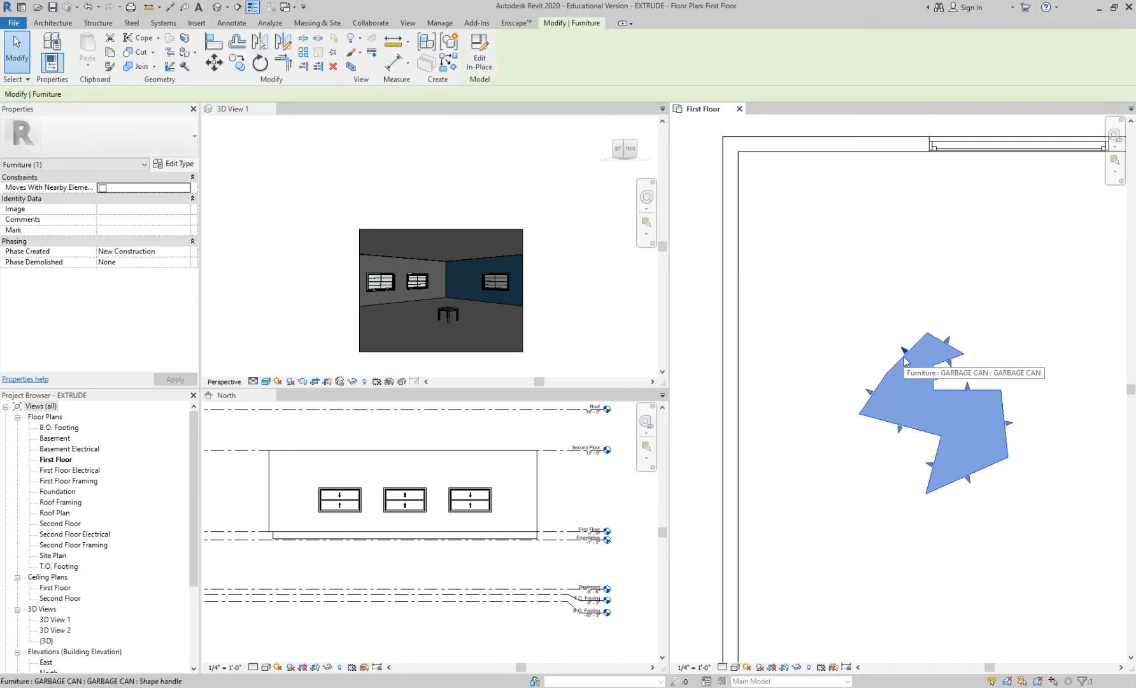
{"action": "double_click", "coordinate": [899, 360]}
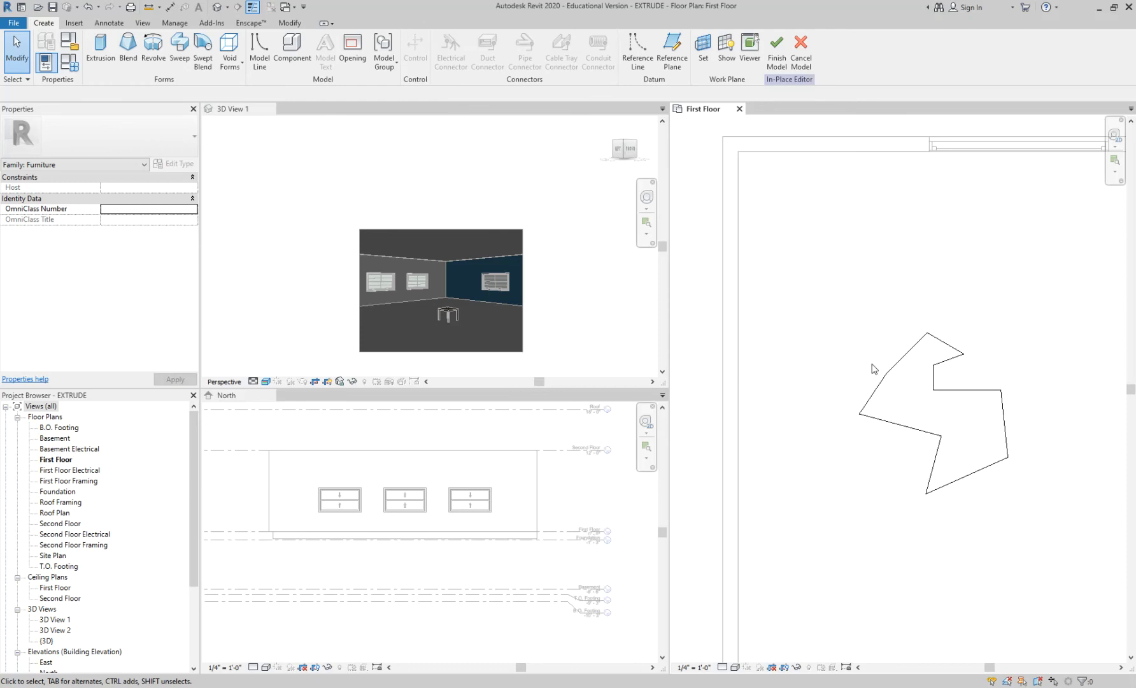
Delete the irregular extrusion from the in-place garbage can model.
{"action": "left_click", "coordinate": [905, 358]}
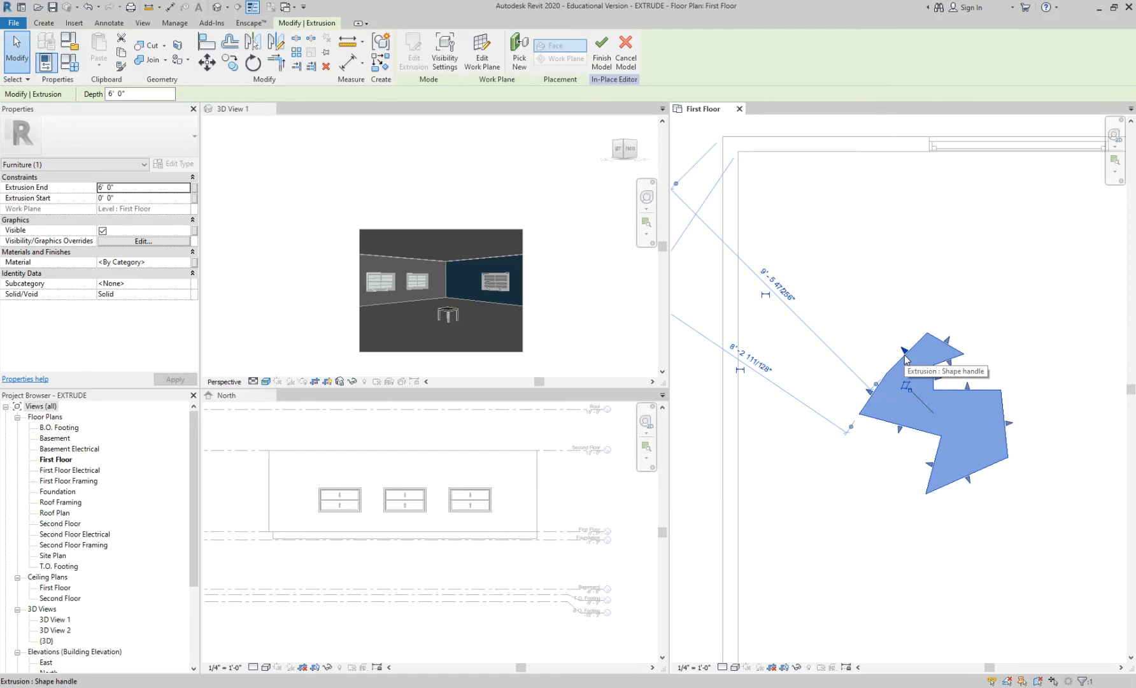
{"action": "left_click", "coordinate": [51, 24]}
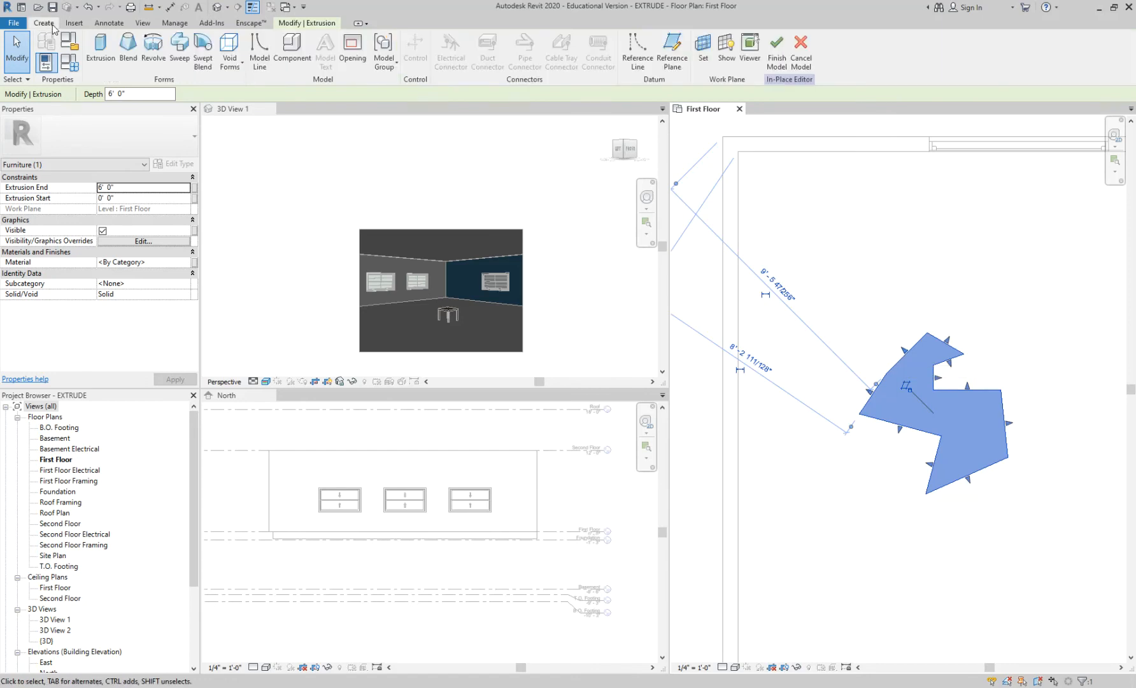
{"action": "left_click", "coordinate": [316, 24]}
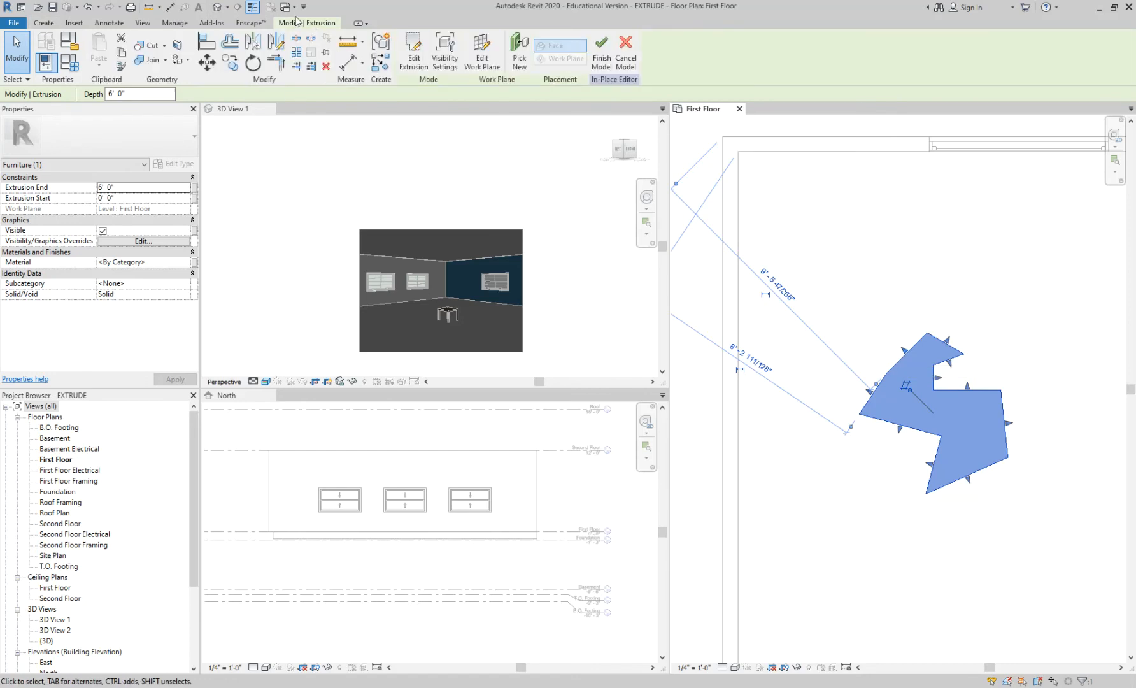
{"action": "key", "text": "Delete"}
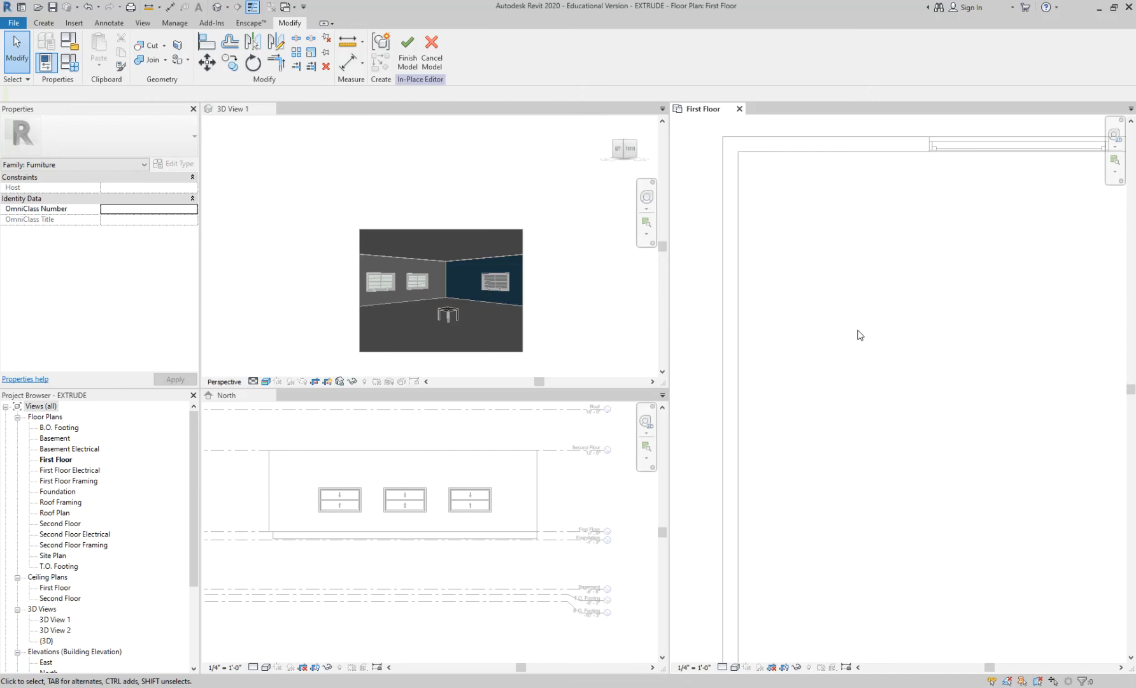
Start a new solid extrusion and sketch a circle with a 9" radius in the room's northwest area.
{"action": "left_click", "coordinate": [45, 23]}
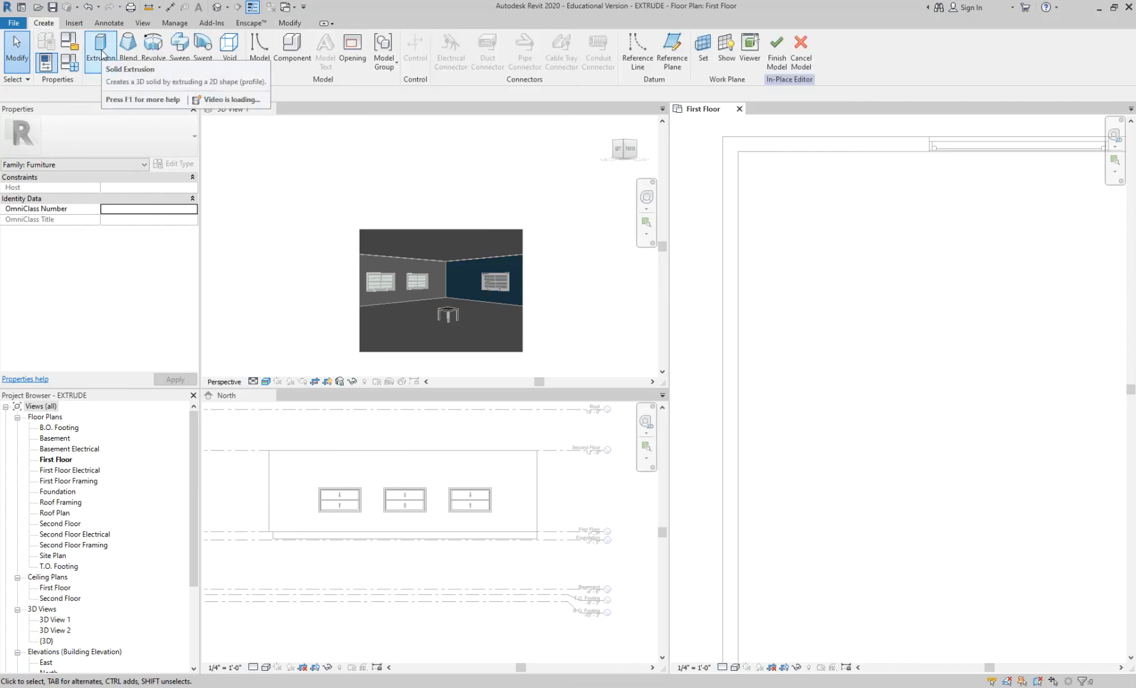
{"action": "left_click", "coordinate": [102, 52]}
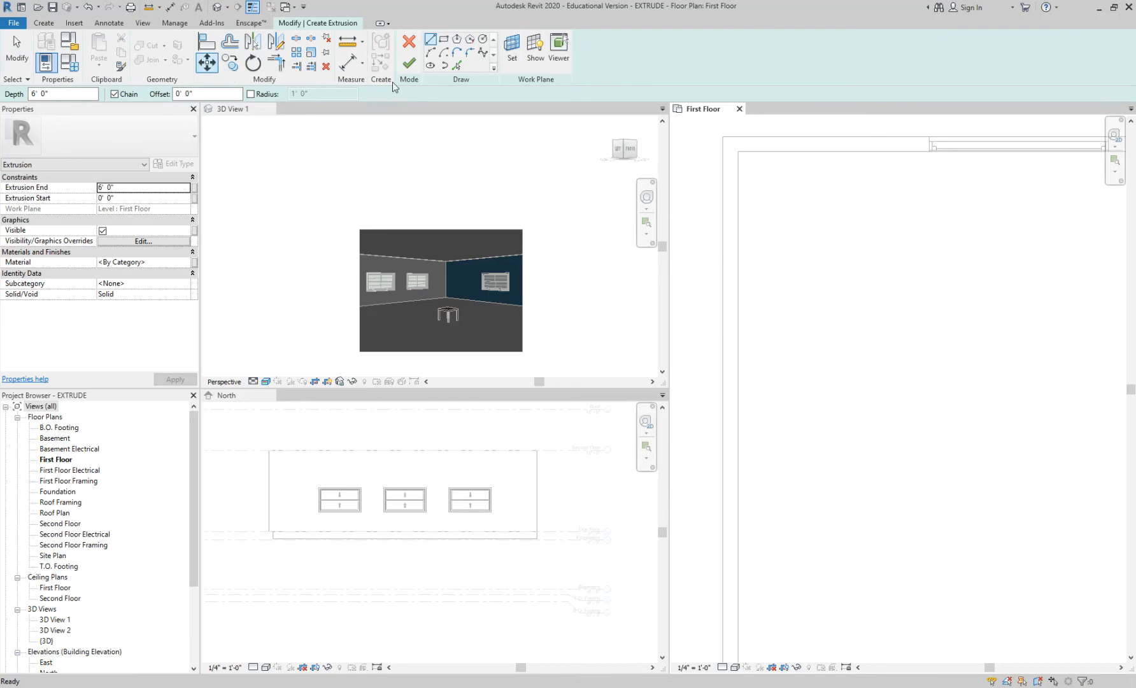
{"action": "left_click", "coordinate": [483, 40]}
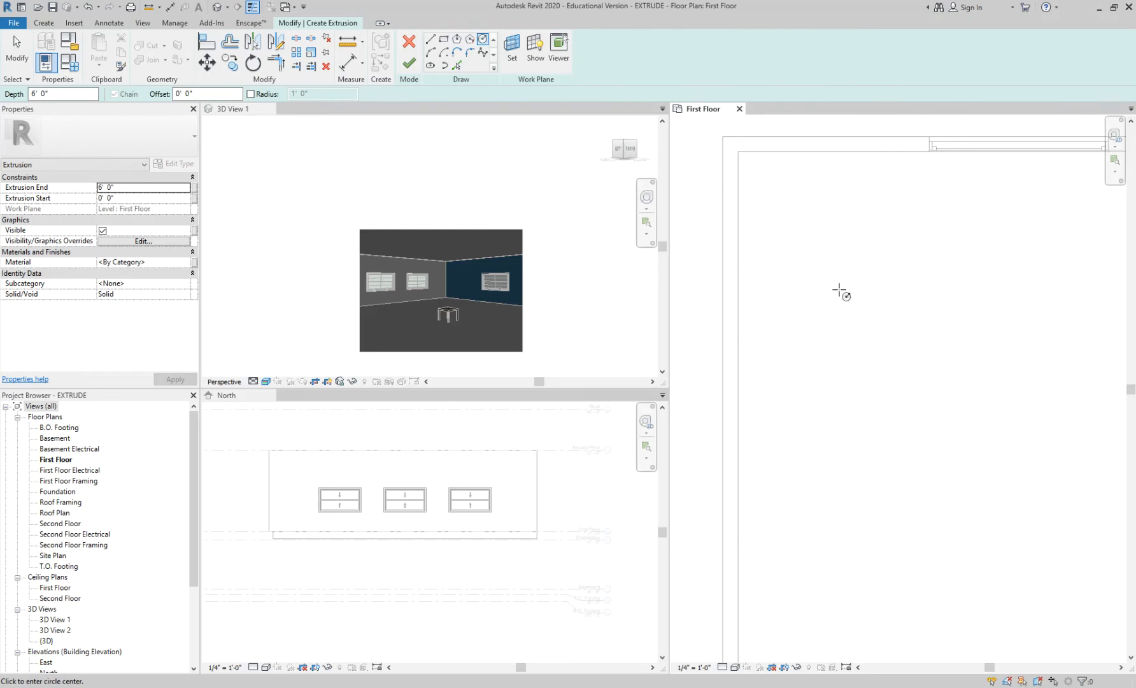
{"action": "left_click", "coordinate": [878, 283]}
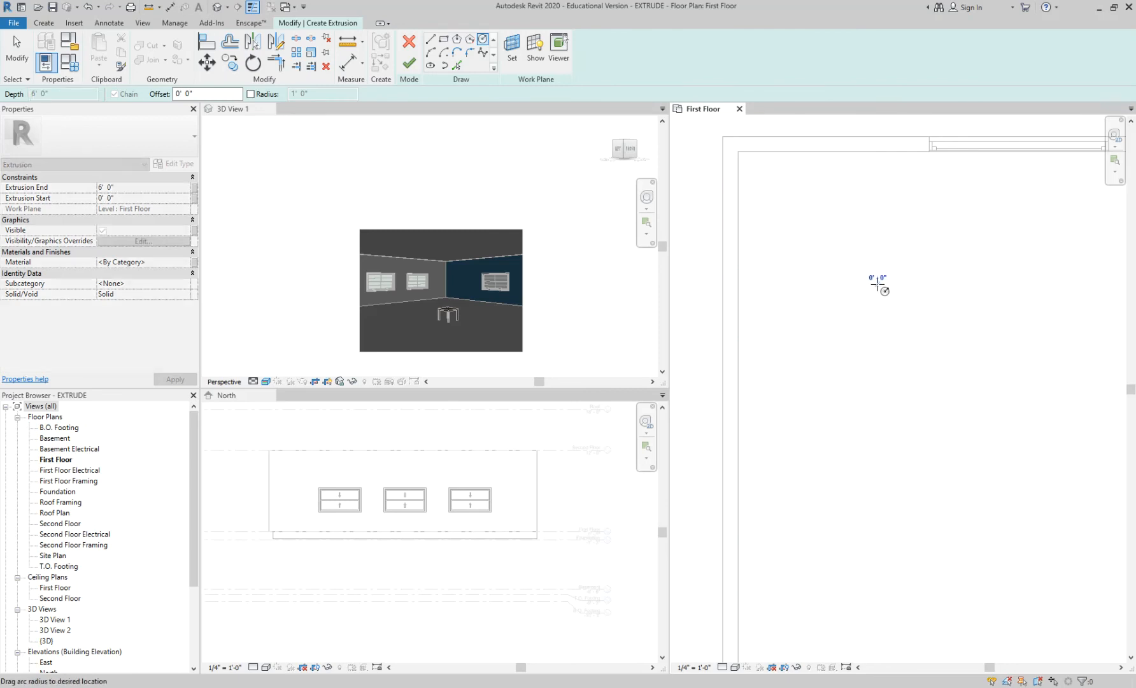
{"action": "scroll", "coordinate": [911, 284], "scroll_direction": "up", "scroll_amount": 1}
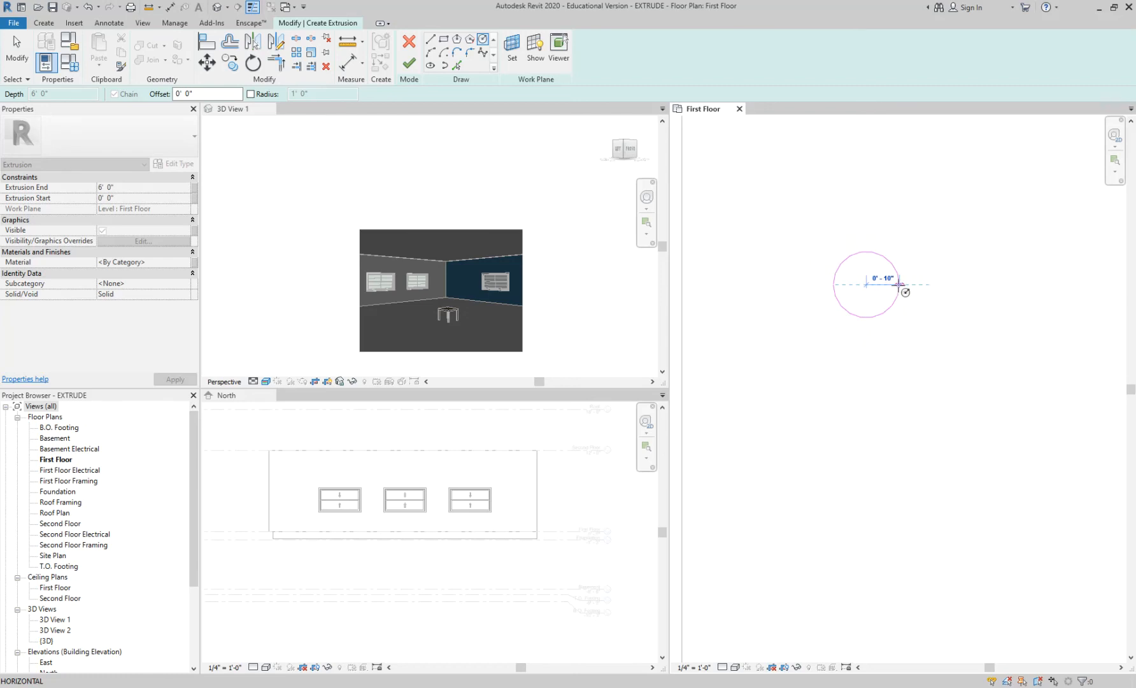
{"action": "type", "text": "0 9"}
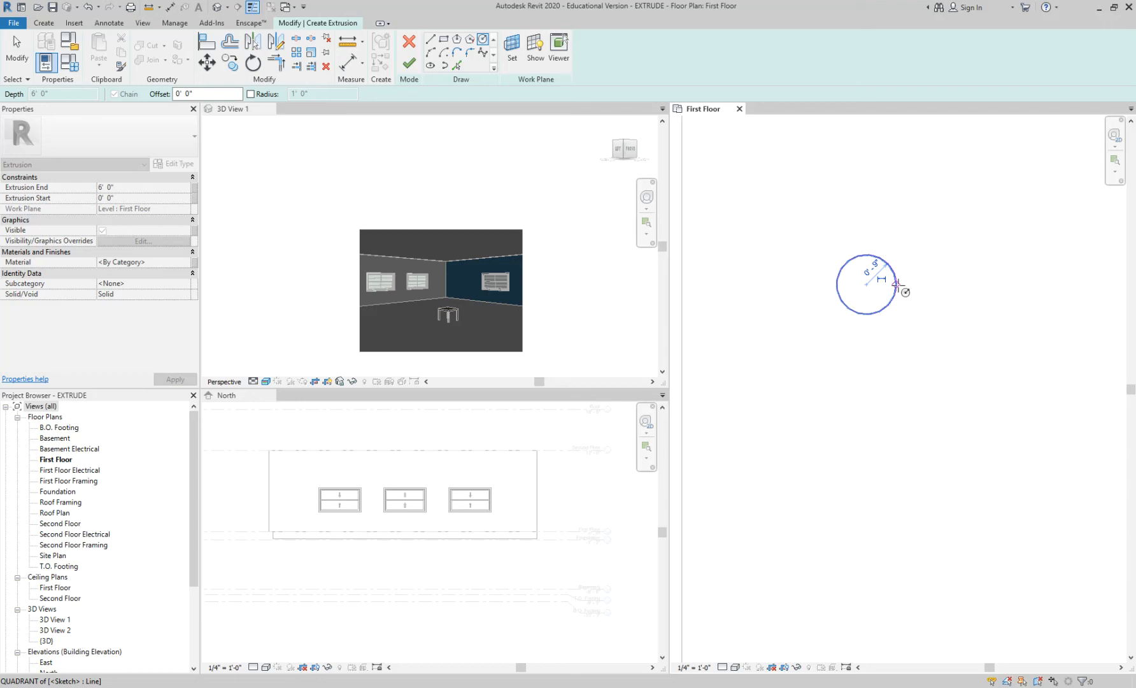
{"action": "key", "text": "Return"}
{"action": "scroll", "coordinate": [889, 290], "scroll_direction": "up", "scroll_amount": 3}
{"action": "middle_click_drag", "start_coordinate": [872, 300], "coordinate": [924, 330]}
{"action": "scroll", "coordinate": [924, 333], "scroll_direction": "up", "scroll_amount": 1}
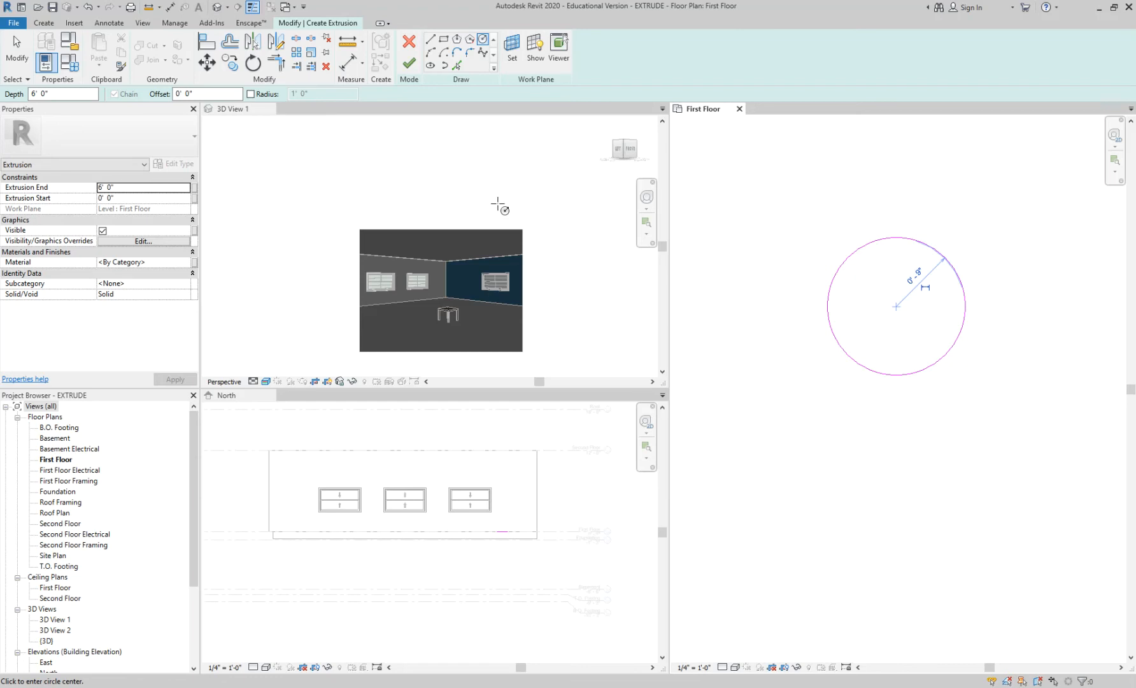
Finish the circular extrusion sketch and examine the cylinder beside the table in 3D View 1.
{"action": "left_click", "coordinate": [410, 63]}
{"action": "scroll", "coordinate": [478, 314], "scroll_direction": "down", "scroll_amount": 2}
{"action": "scroll", "coordinate": [482, 290], "scroll_direction": "up", "scroll_amount": 3}
{"action": "middle_click_drag", "start_coordinate": [483, 289], "coordinate": [433, 220]}
{"action": "scroll", "coordinate": [434, 218], "scroll_direction": "up", "scroll_amount": 2}
{"action": "middle_click_drag", "start_coordinate": [475, 288], "coordinate": [326, 233], "text": "shift"}
{"action": "scroll", "coordinate": [326, 232], "scroll_direction": "up", "scroll_amount": 2}
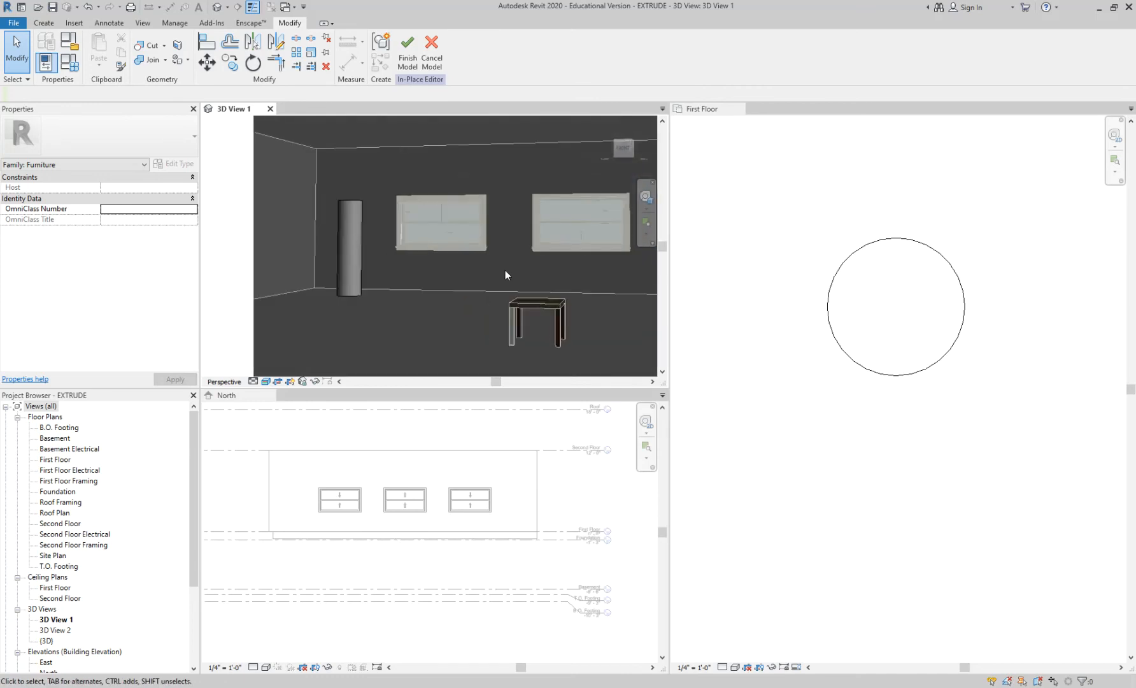
Edit the cylinder's extrusion, set its end to 40" (3' 4"), and finish the sketch.
{"action": "double_click", "coordinate": [880, 242]}
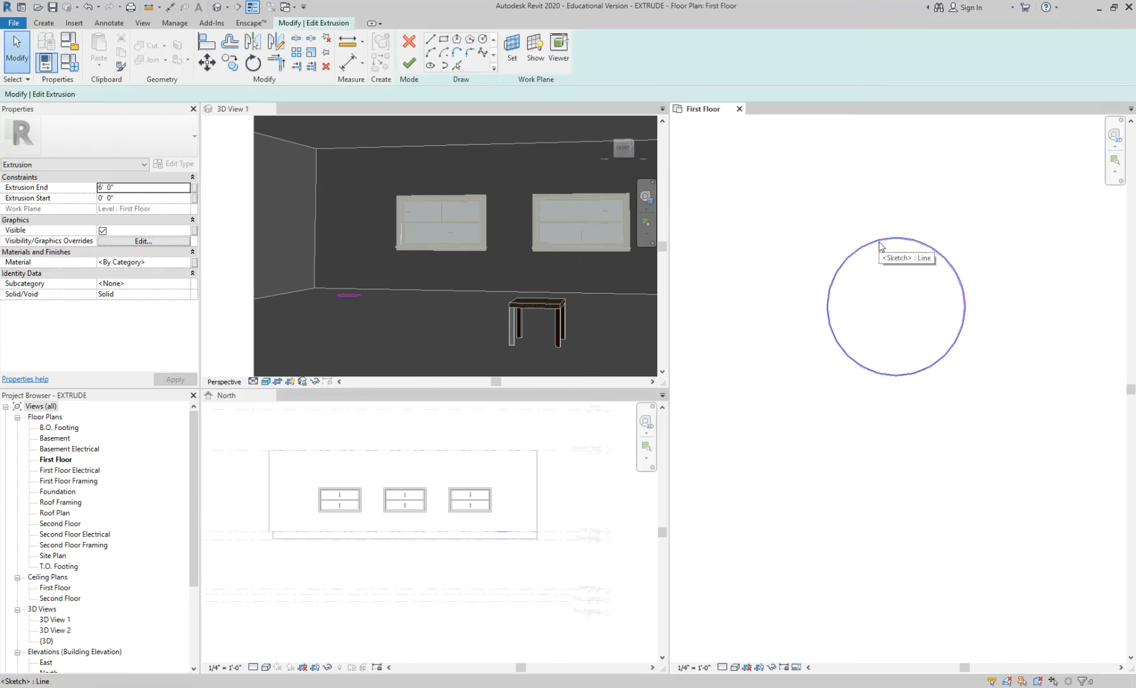
{"action": "left_click", "coordinate": [125, 188]}
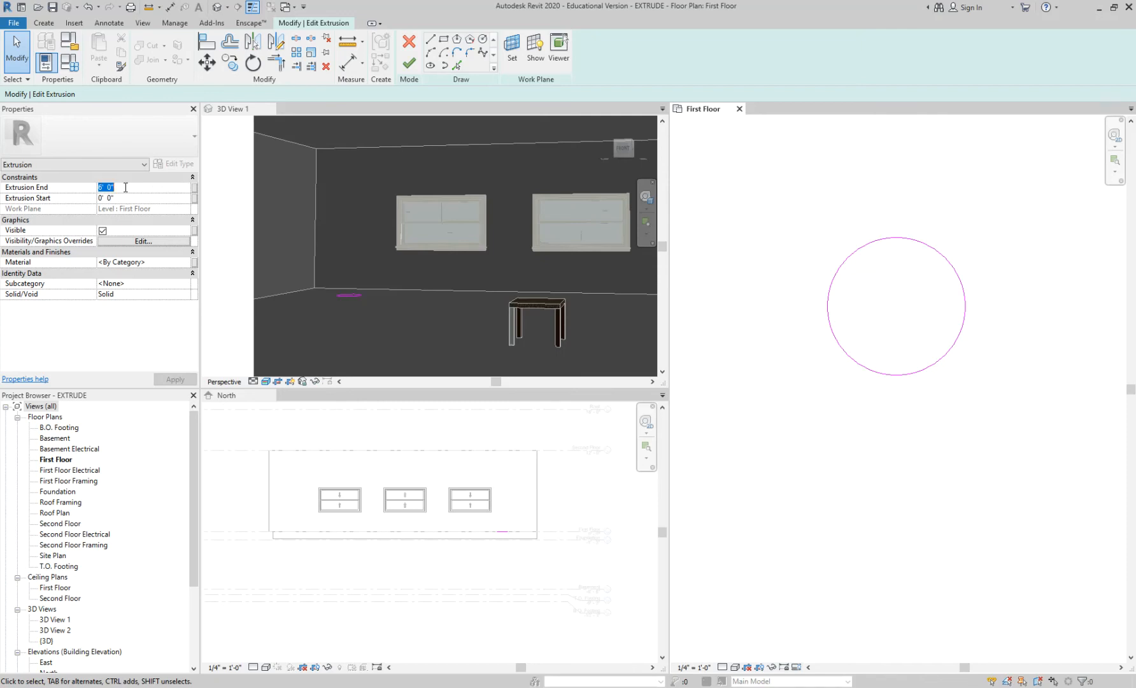
{"action": "type", "text": "0 40"}
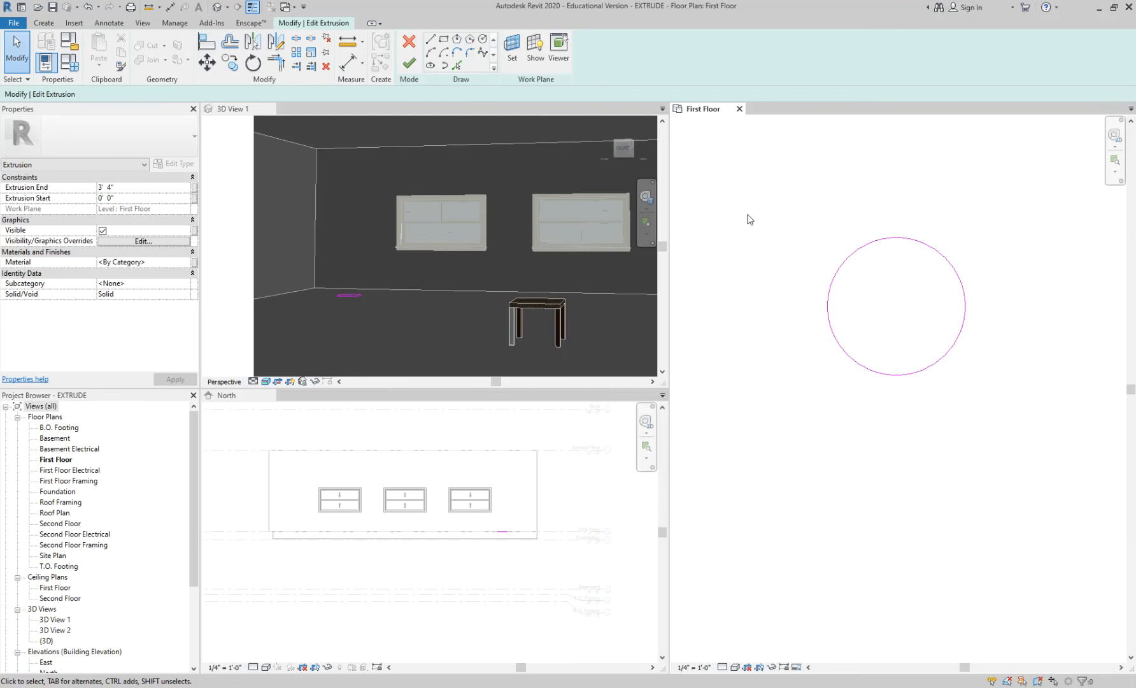
{"action": "left_click", "coordinate": [409, 63]}
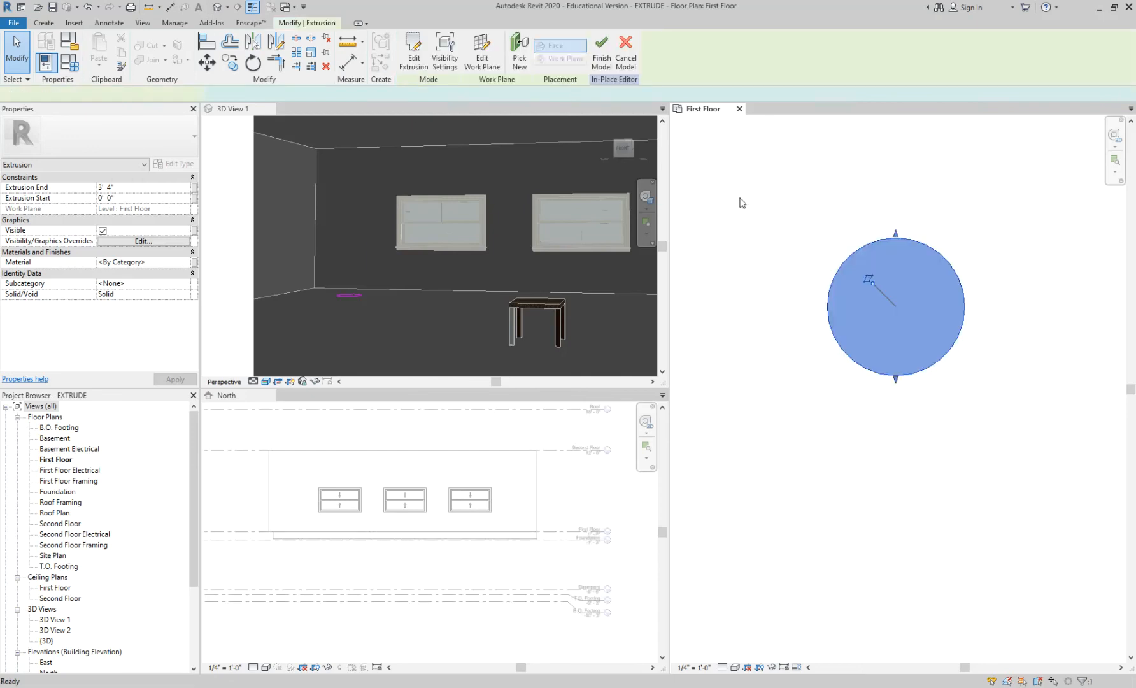
Deselect the cylinder and examine its shape up close in 3D View 1.
{"action": "left_click", "coordinate": [823, 208]}
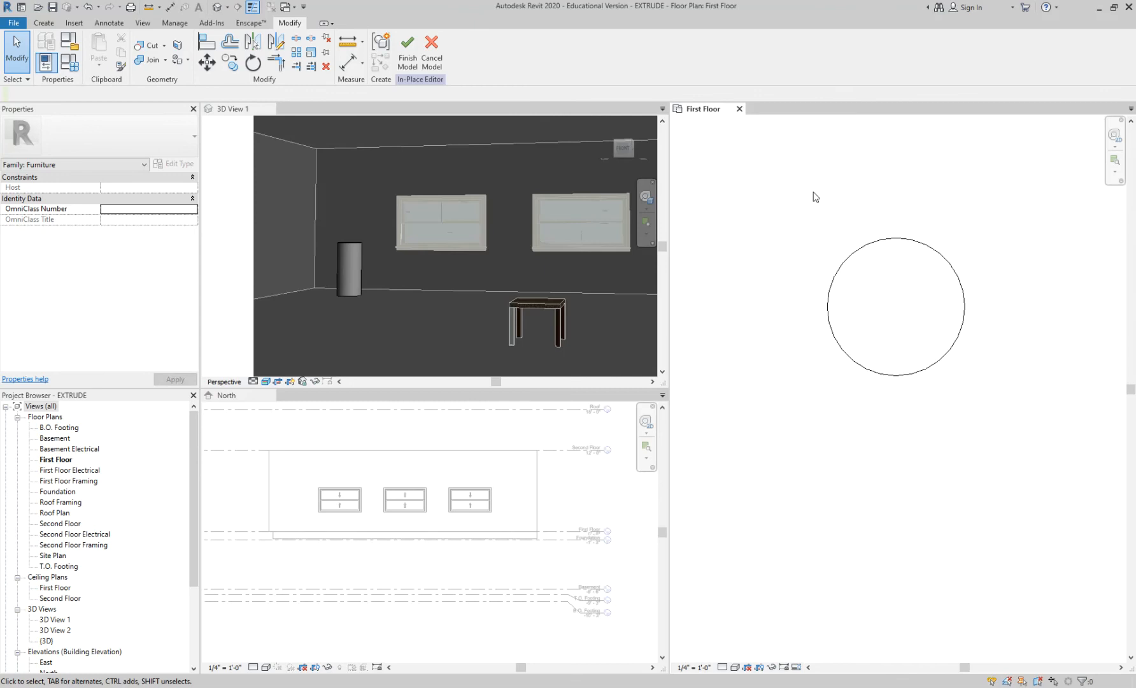
{"action": "scroll", "coordinate": [349, 256], "scroll_direction": "up", "scroll_amount": 4}
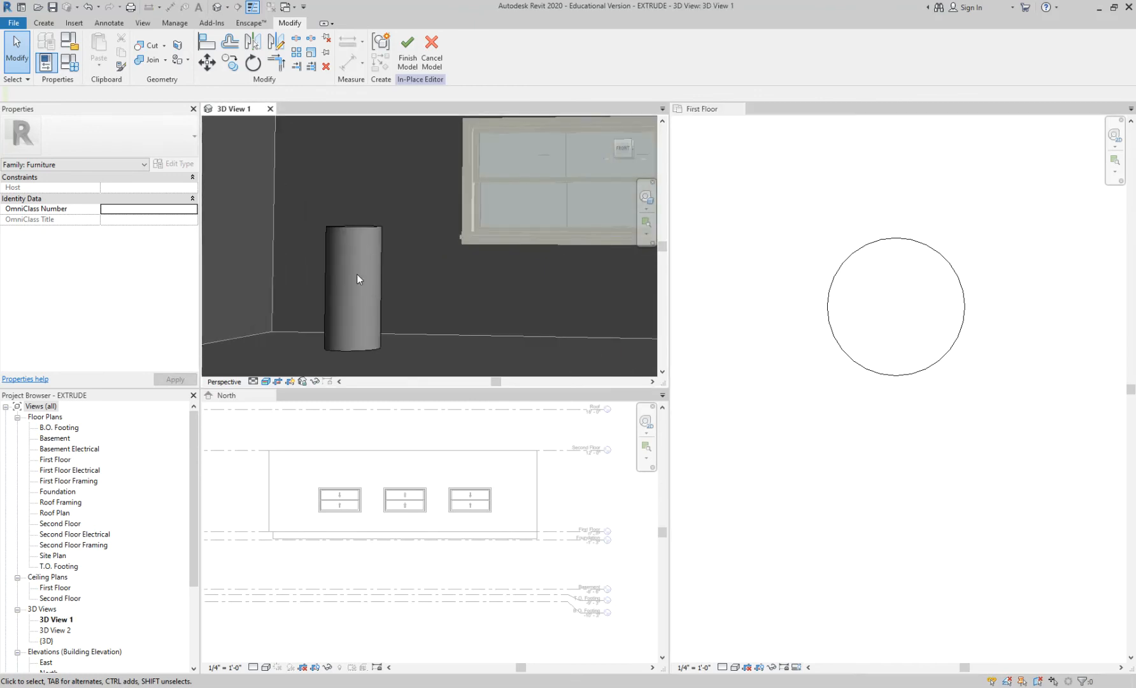
{"action": "middle_click_drag", "start_coordinate": [356, 268], "coordinate": [360, 277], "text": "ctrl"}
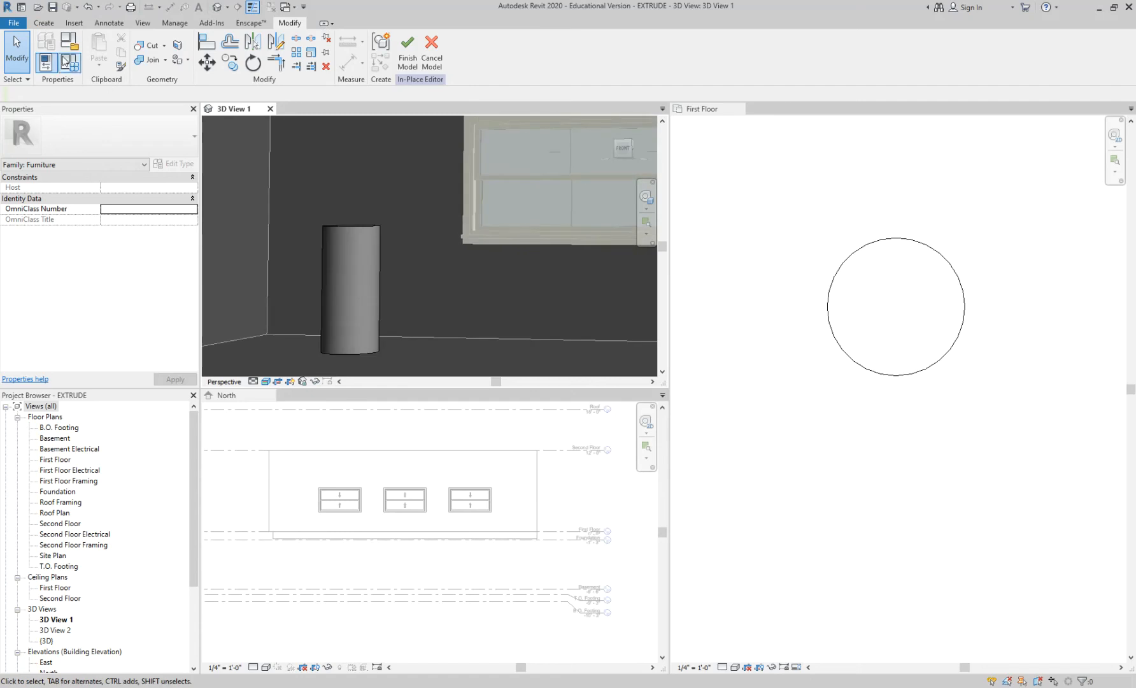
Start a void extrusion in the in-place model with the Circle draw tool.
{"action": "left_click", "coordinate": [50, 24]}
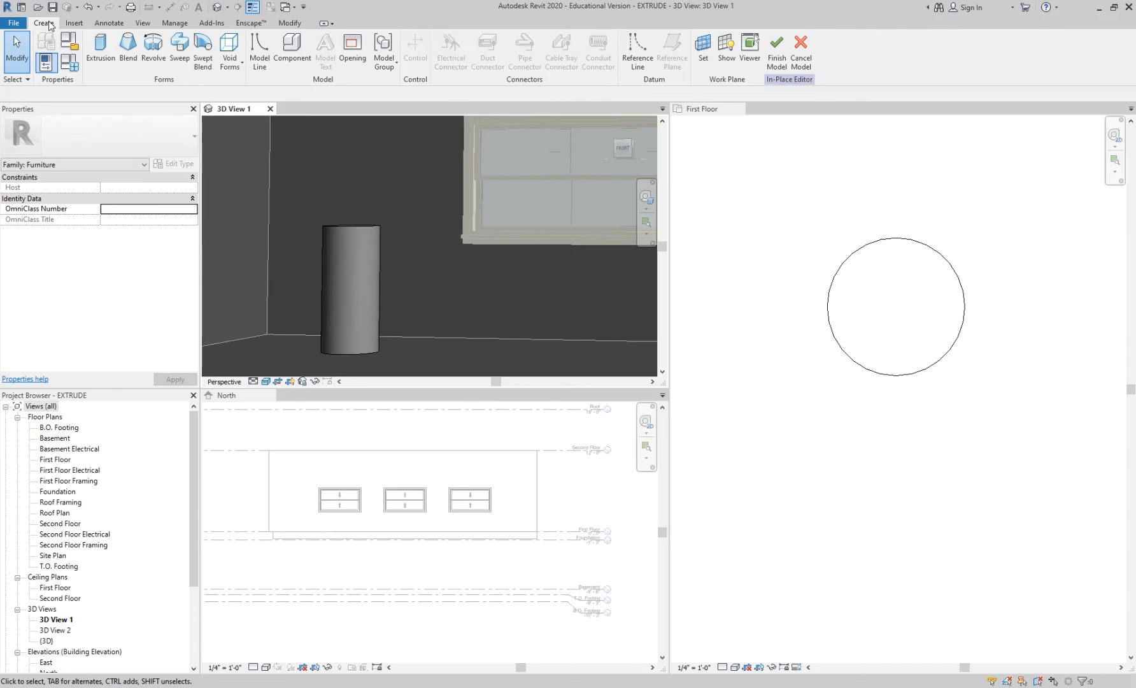
{"action": "scroll", "coordinate": [881, 329], "scroll_direction": "up", "scroll_amount": 2}
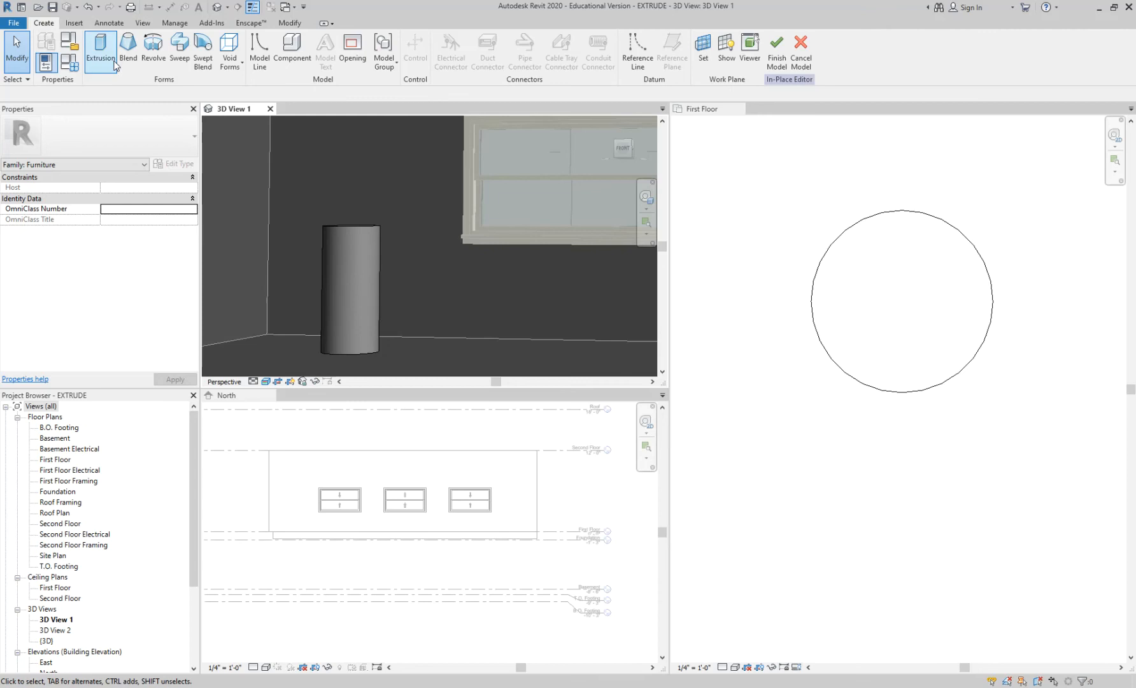
{"action": "left_click", "coordinate": [236, 69]}
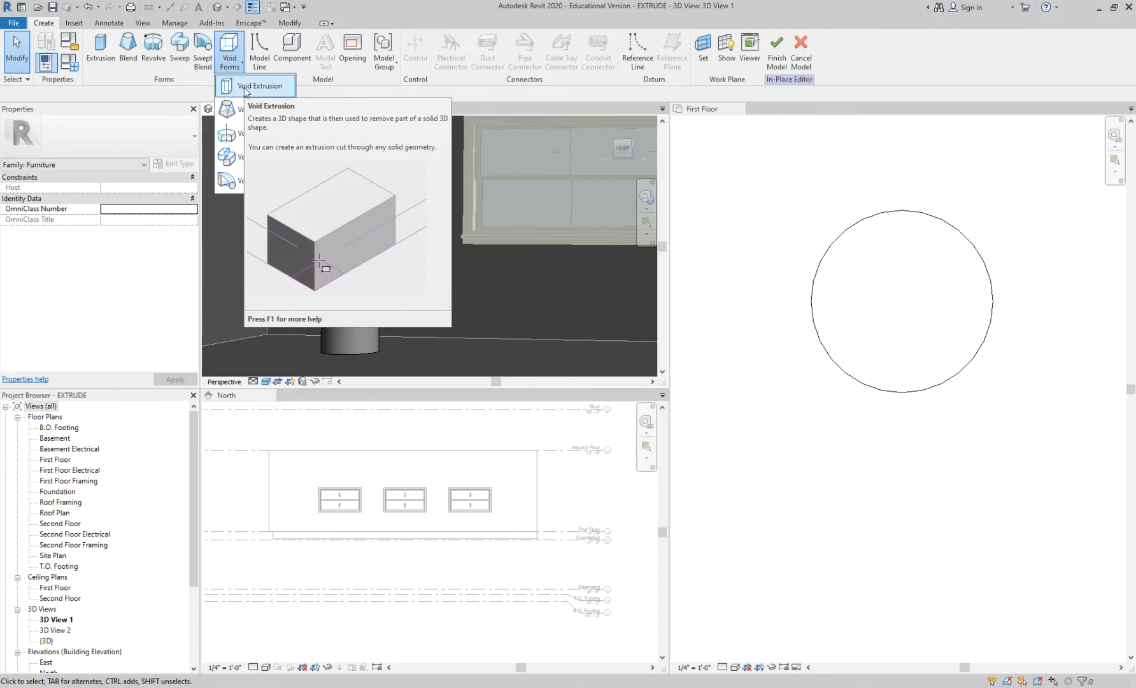
{"action": "left_click", "coordinate": [246, 87]}
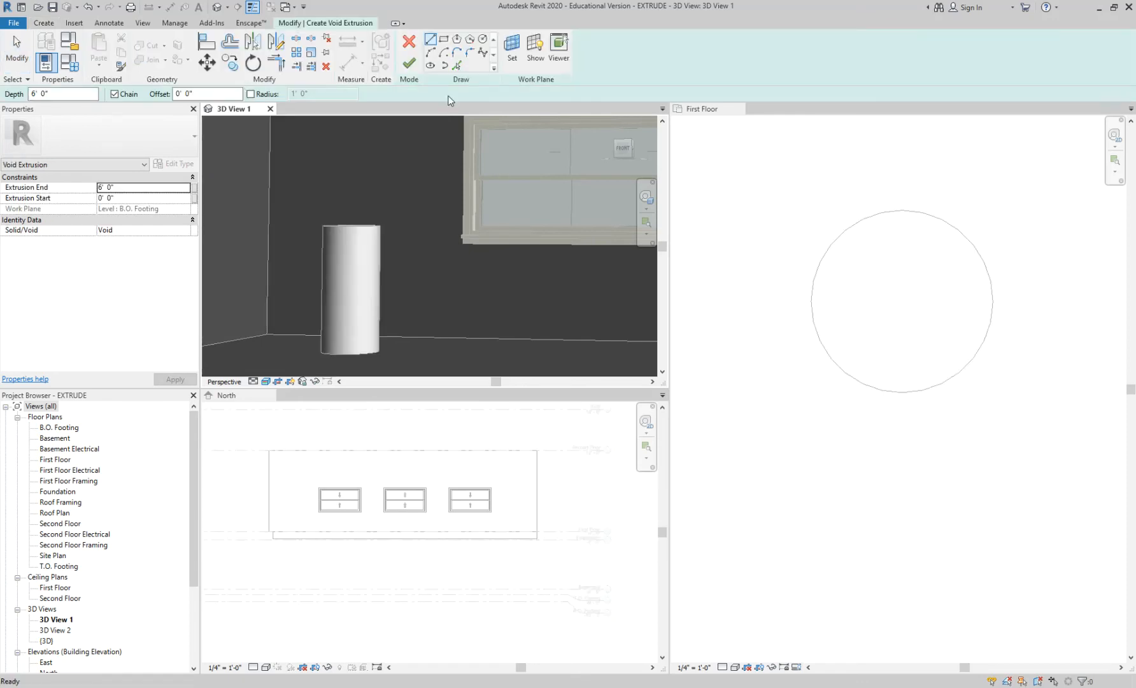
{"action": "left_click", "coordinate": [482, 38]}
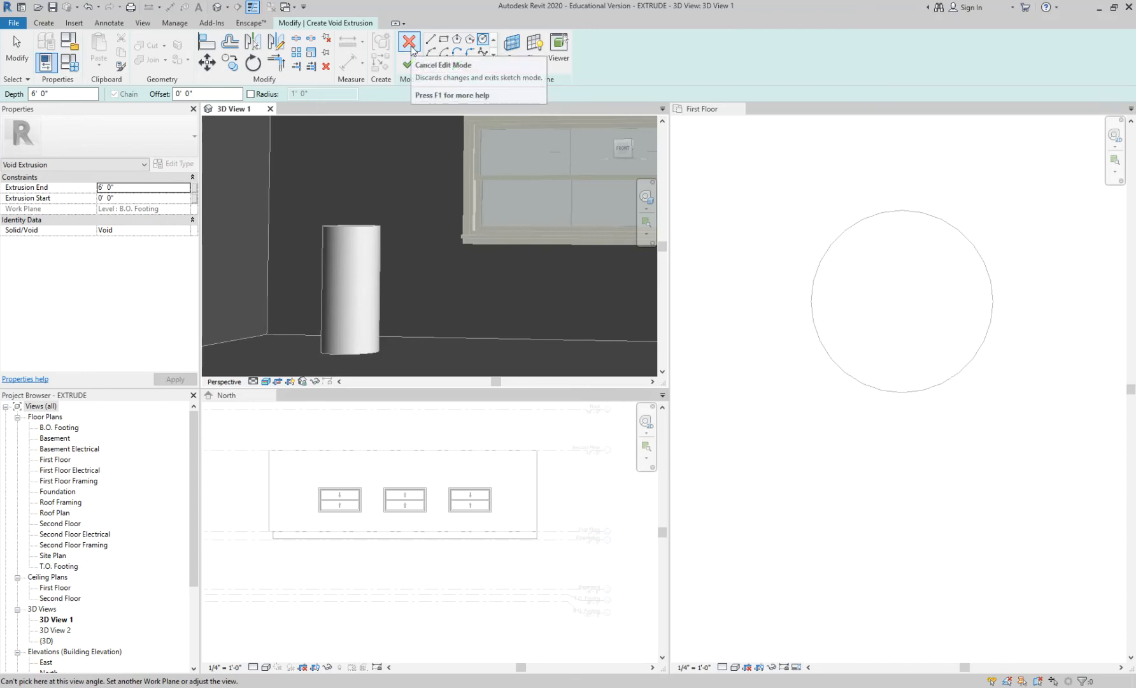
{"action": "left_click", "coordinate": [904, 307]}
{"action": "scroll", "coordinate": [904, 307], "scroll_direction": "up", "scroll_amount": 2}
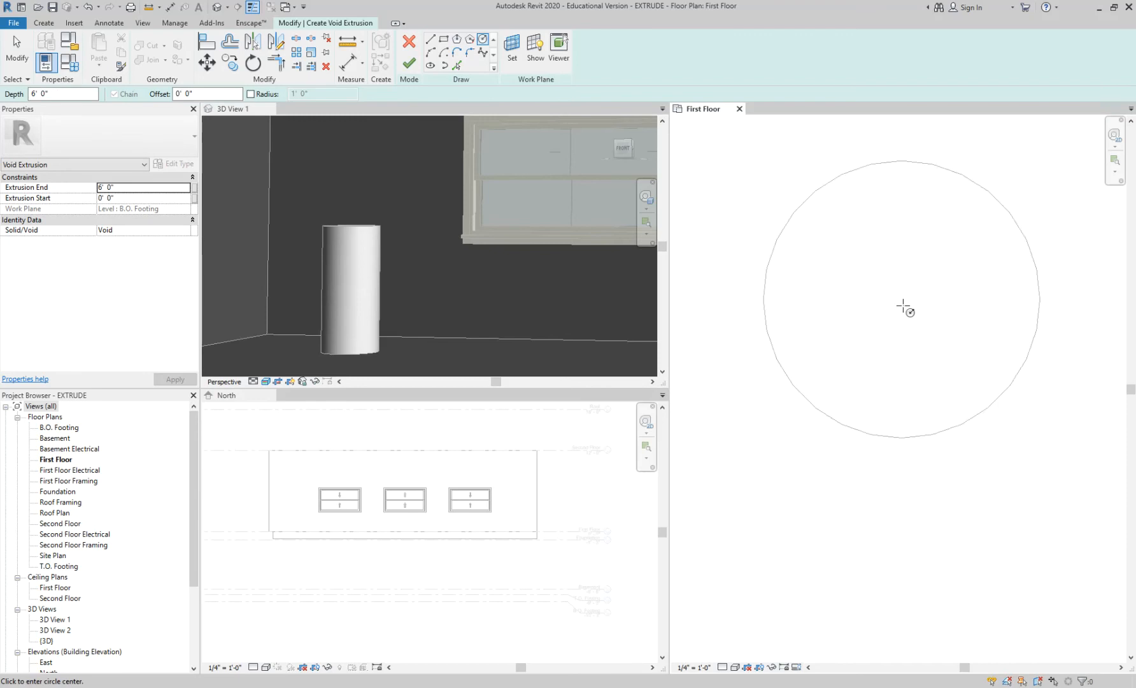
{"action": "middle_click_drag", "start_coordinate": [834, 217], "coordinate": [863, 281]}
{"action": "left_click", "coordinate": [816, 185]}
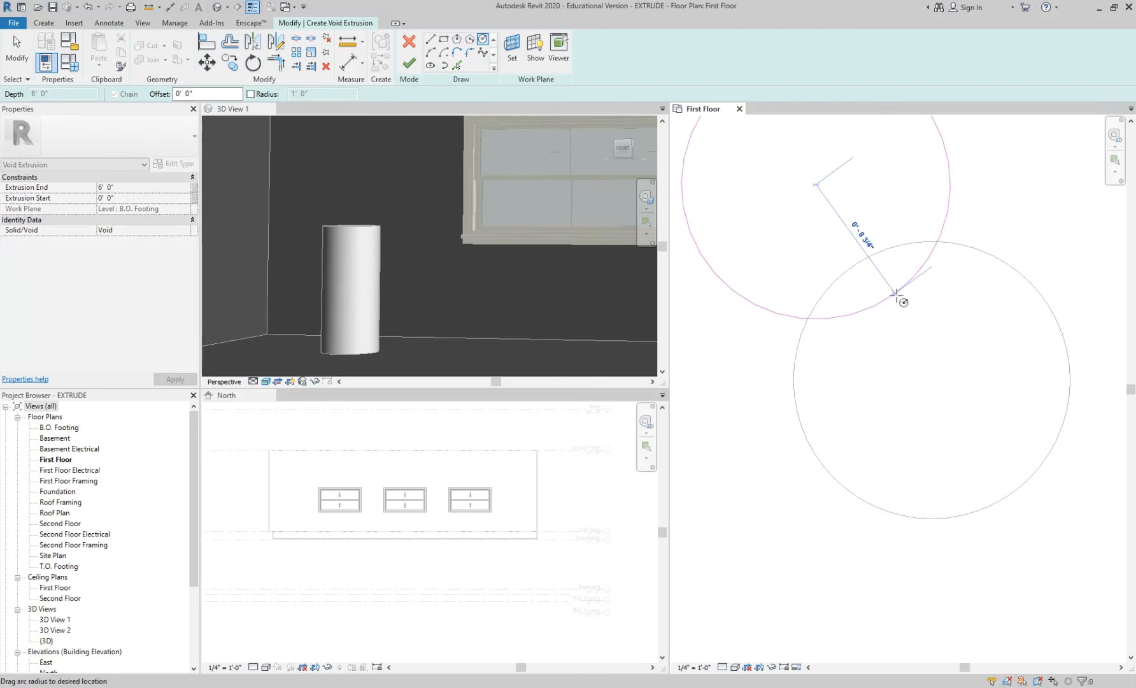
{"action": "scroll", "coordinate": [902, 299], "scroll_direction": "down", "scroll_amount": 2}
{"action": "scroll", "coordinate": [904, 315], "scroll_direction": "down", "scroll_amount": 2}
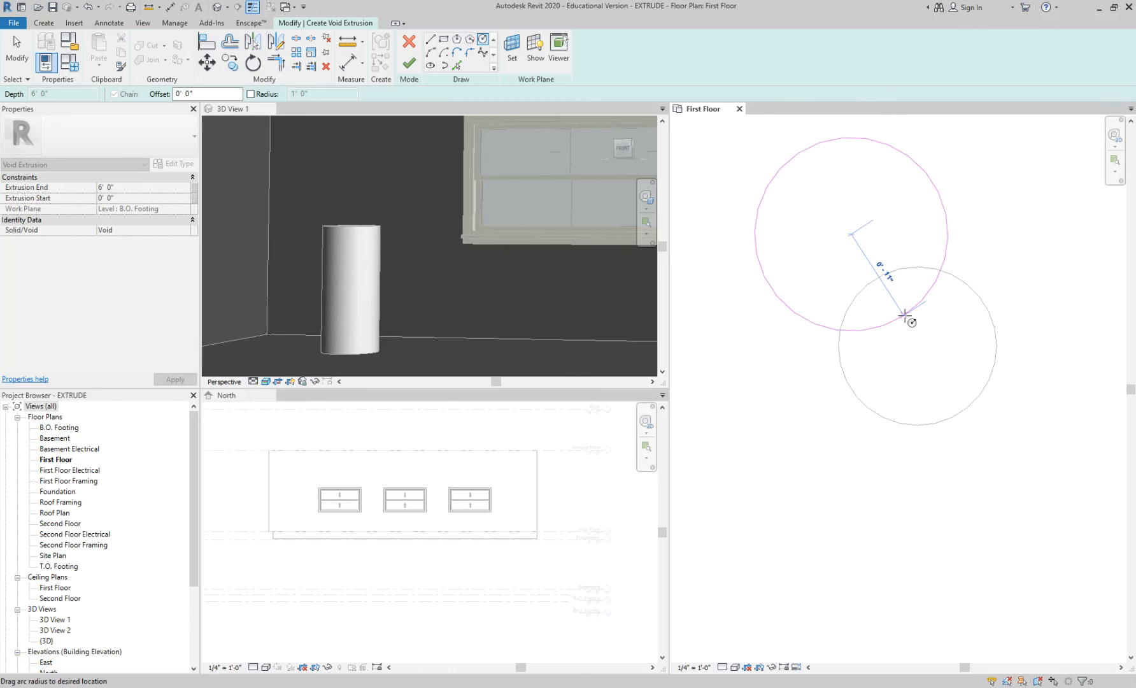
{"action": "scroll", "coordinate": [863, 242], "scroll_direction": "down", "scroll_amount": 3}
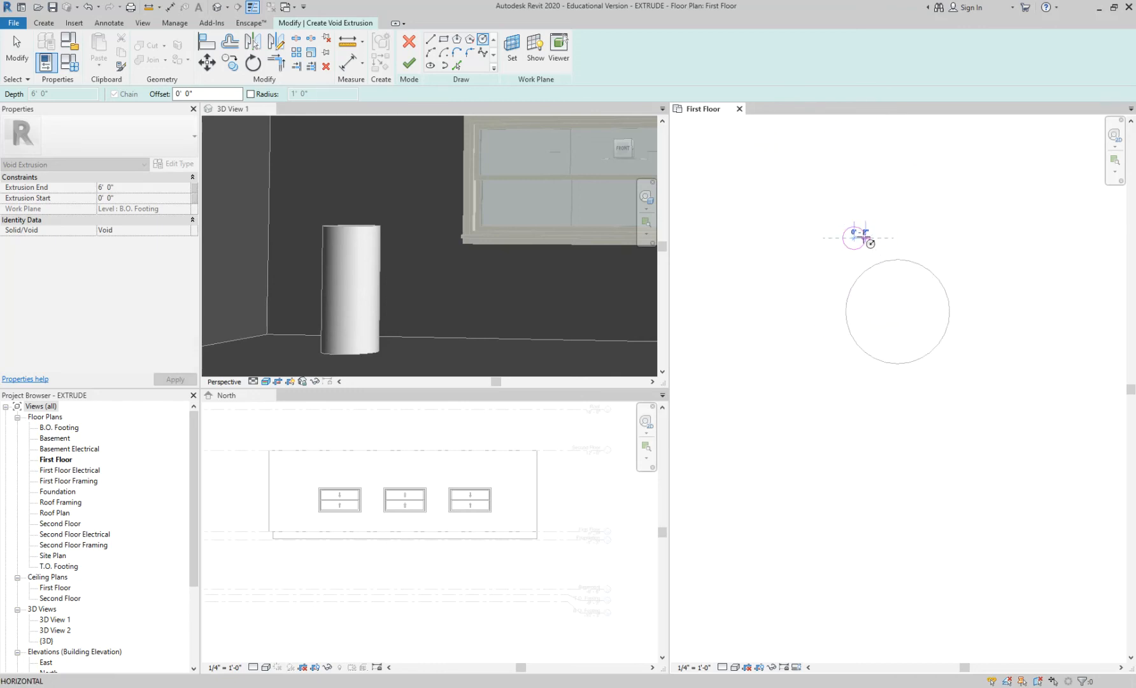
{"action": "key", "text": "Escape"}
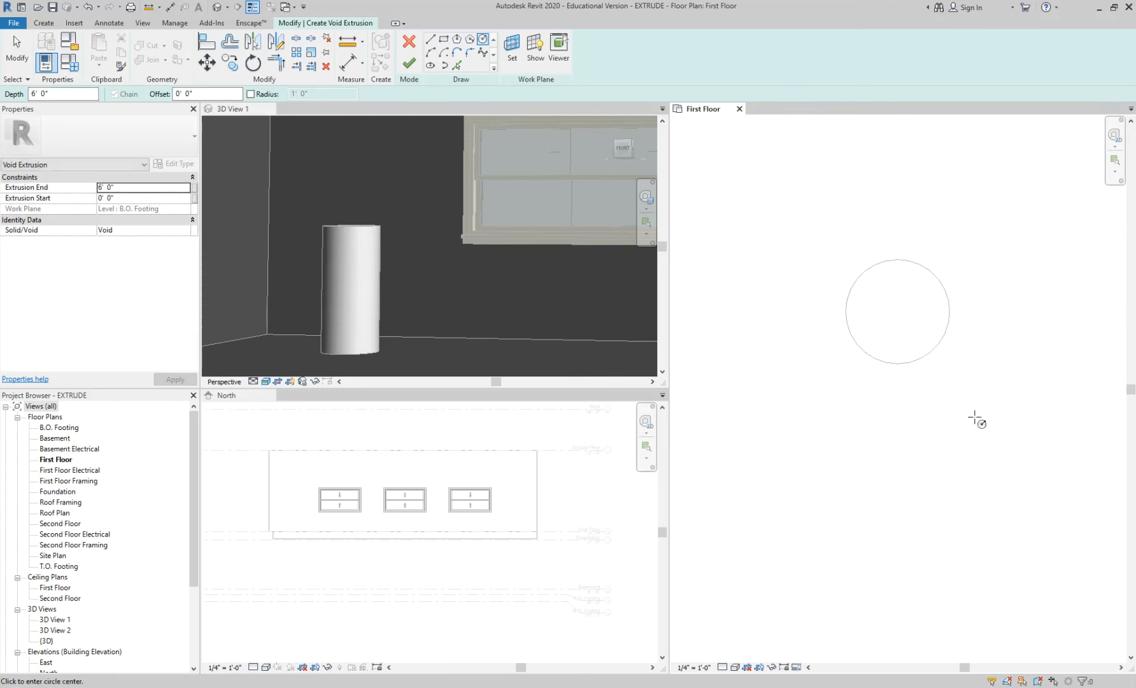
Sketch a void circle of about 1' 10" radius overlapping the cylinder's southeast side, set the extrusion end to 3' 0", and finish the sketch.
{"action": "left_click", "coordinate": [981, 422]}
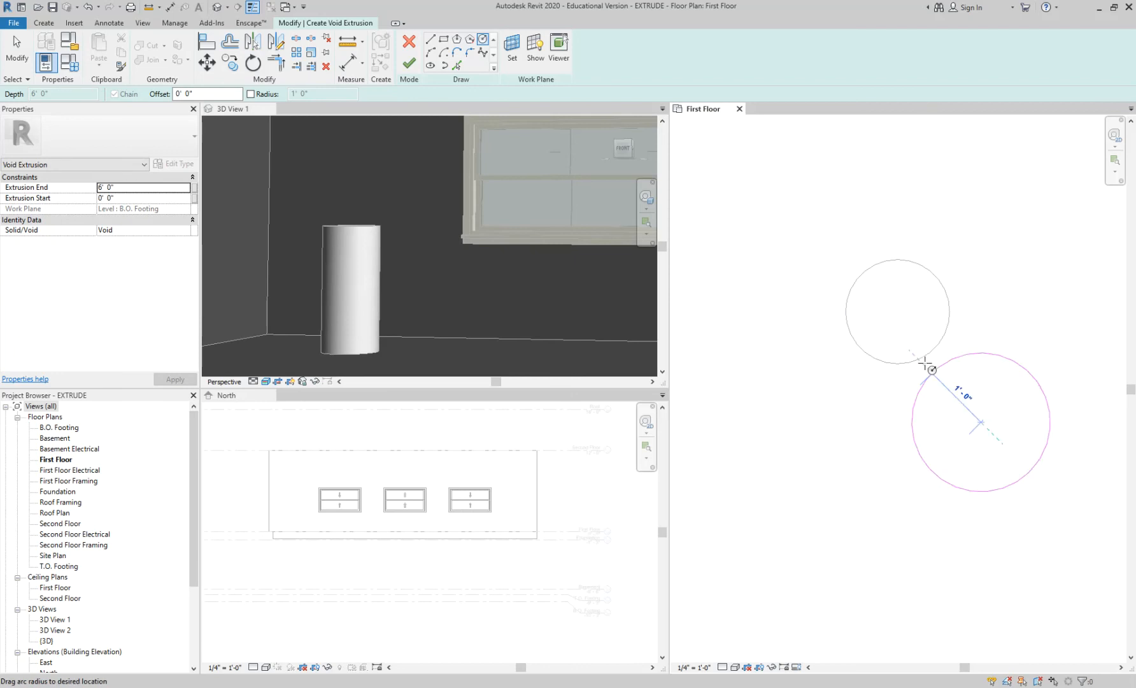
{"action": "left_click", "coordinate": [905, 323]}
{"action": "middle_click_drag", "start_coordinate": [947, 357], "coordinate": [870, 354]}
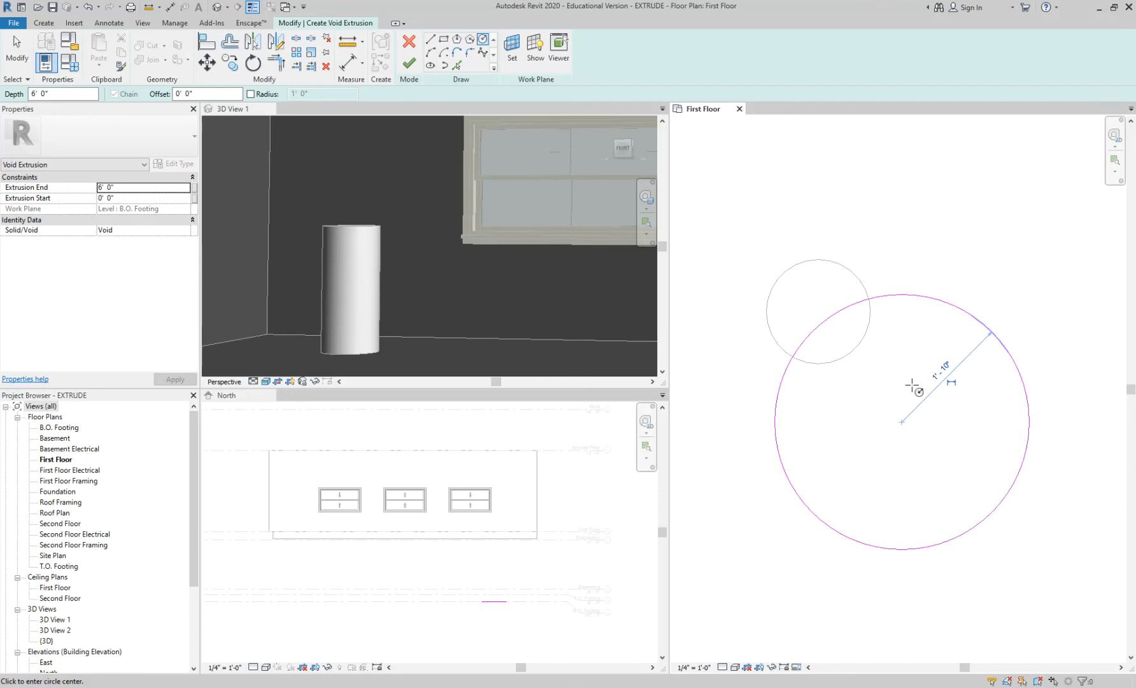
{"action": "left_click_drag", "start_coordinate": [136, 190], "coordinate": [78, 183]}
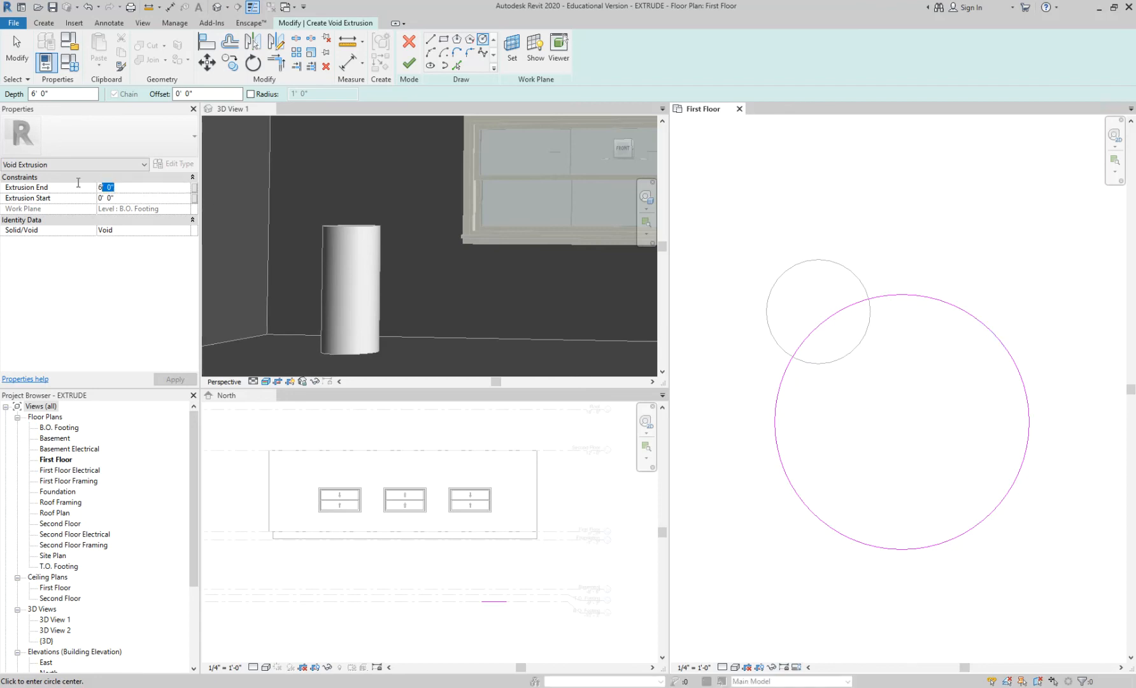
{"action": "type", "text": "3"}
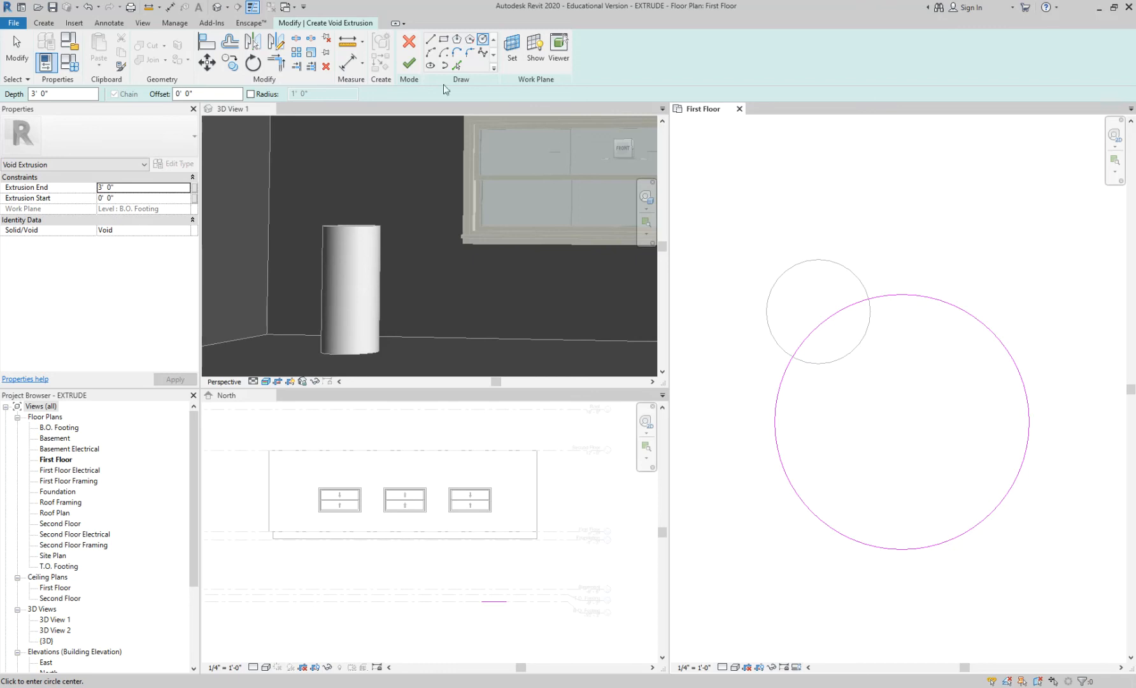
{"action": "left_click", "coordinate": [409, 63]}
Select the solid cylinder and try to finish the in-place model with the void extrusion included.
{"action": "left_click", "coordinate": [861, 198]}
{"action": "left_click", "coordinate": [803, 271]}
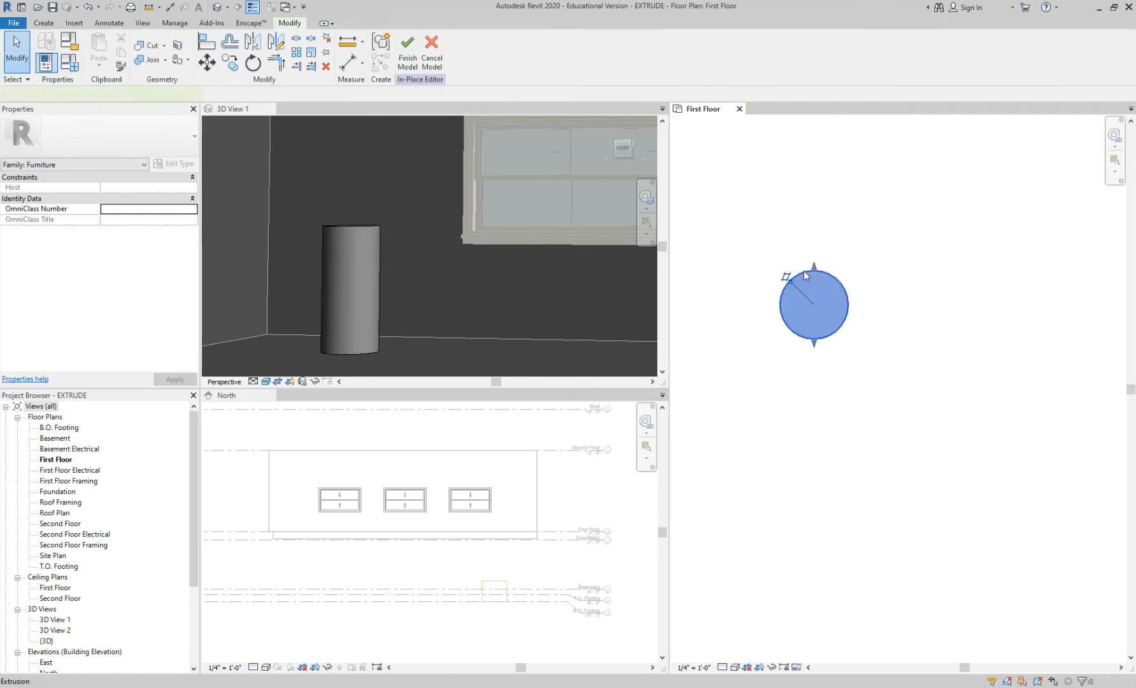
{"action": "left_click", "coordinate": [408, 288]}
{"action": "left_click", "coordinate": [602, 51]}
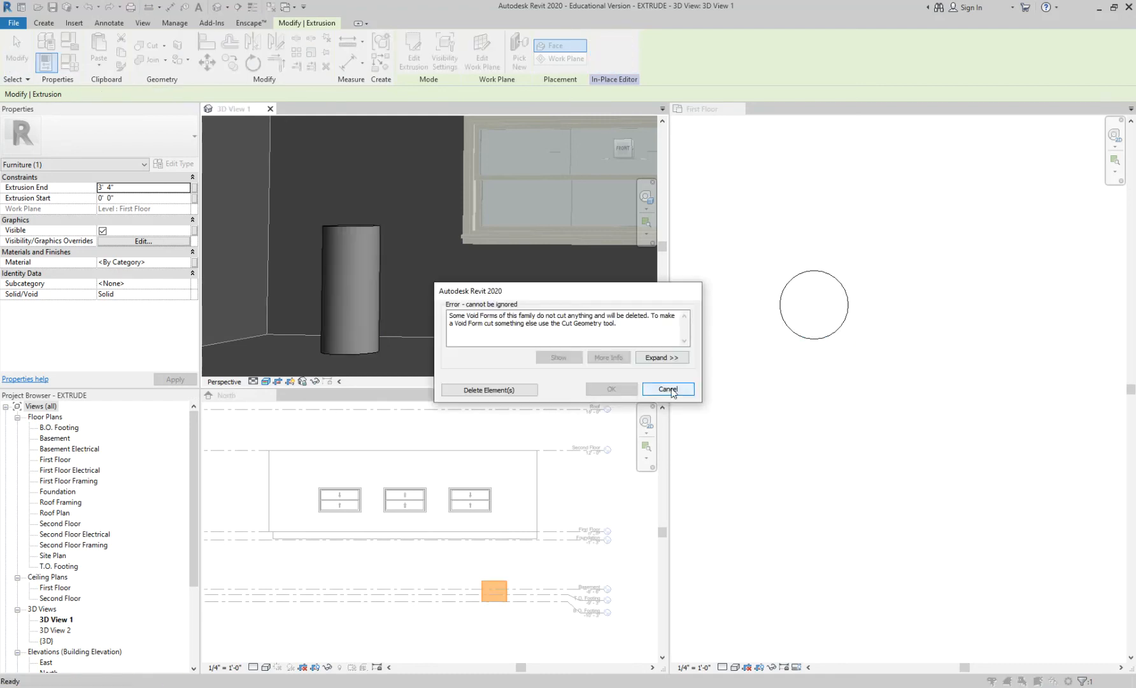
{"action": "left_click", "coordinate": [513, 390]}
{"action": "scroll", "coordinate": [785, 304], "scroll_direction": "up", "scroll_amount": 5}
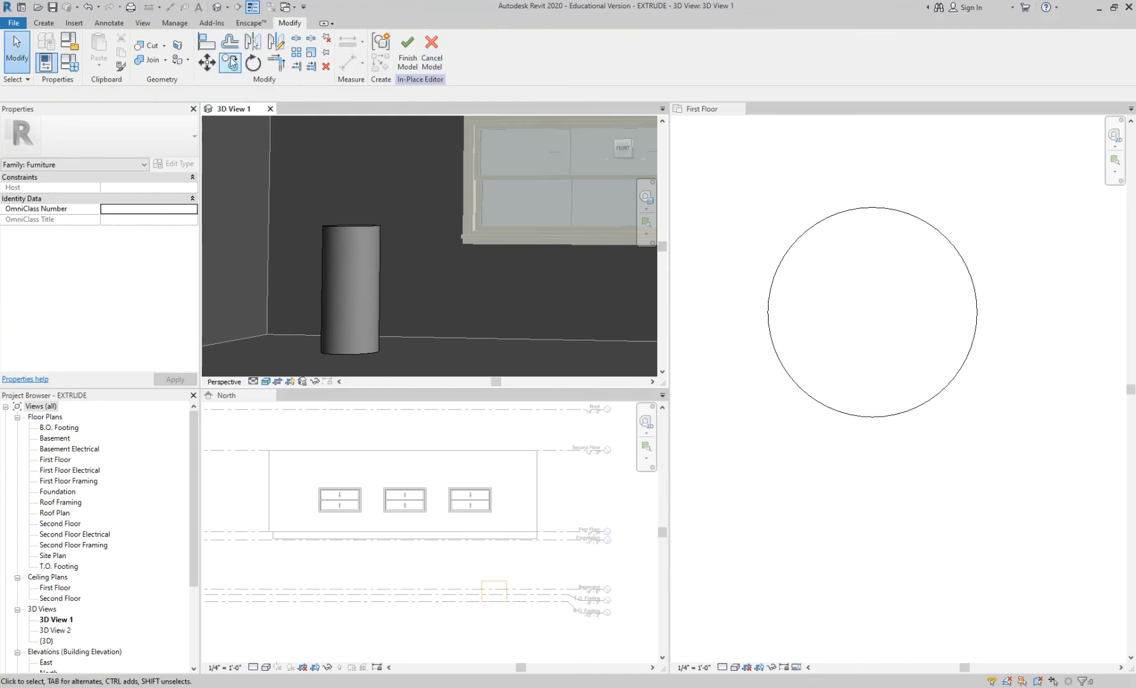
Create a second void extrusion from a circle of about 8 1/4" radius overlapping the cylinder in First Floor, and try to finish the model.
{"action": "left_click", "coordinate": [44, 23]}
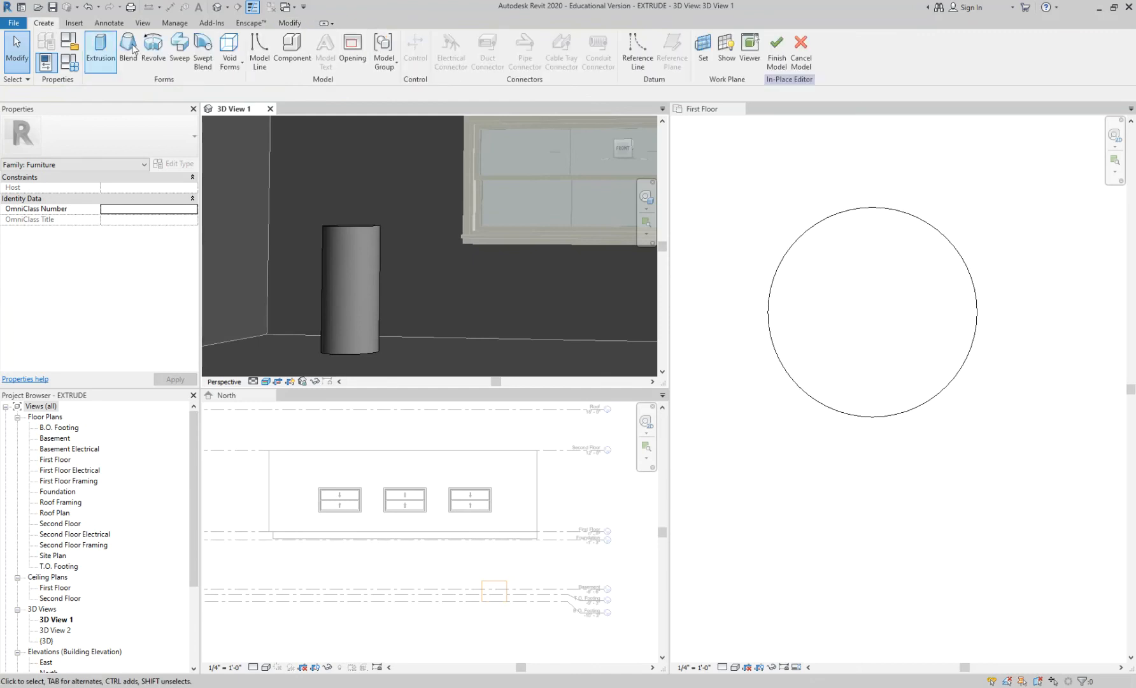
{"action": "left_click", "coordinate": [229, 51]}
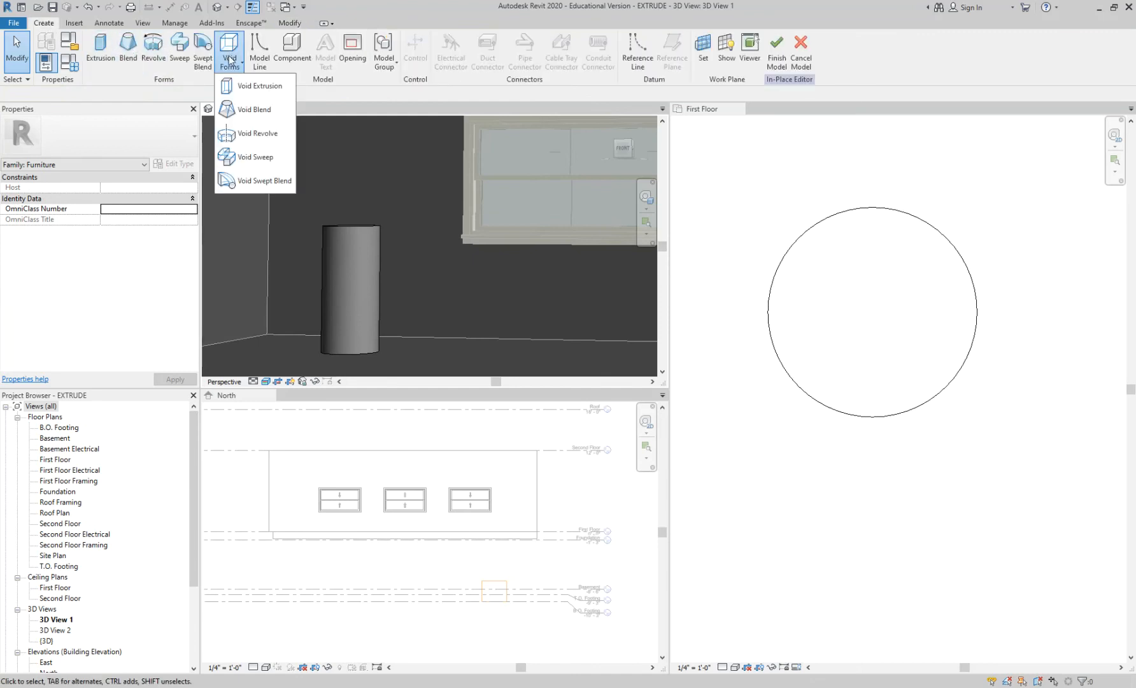
{"action": "left_click", "coordinate": [268, 95]}
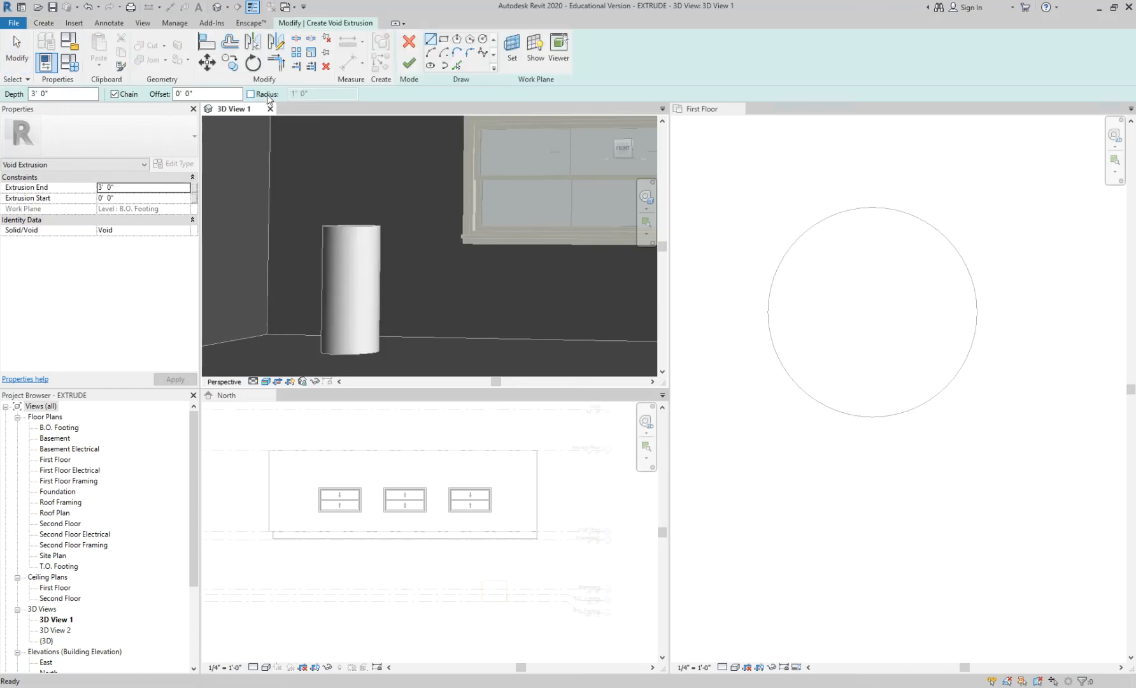
{"action": "left_click", "coordinate": [907, 331]}
{"action": "left_click", "coordinate": [483, 39]}
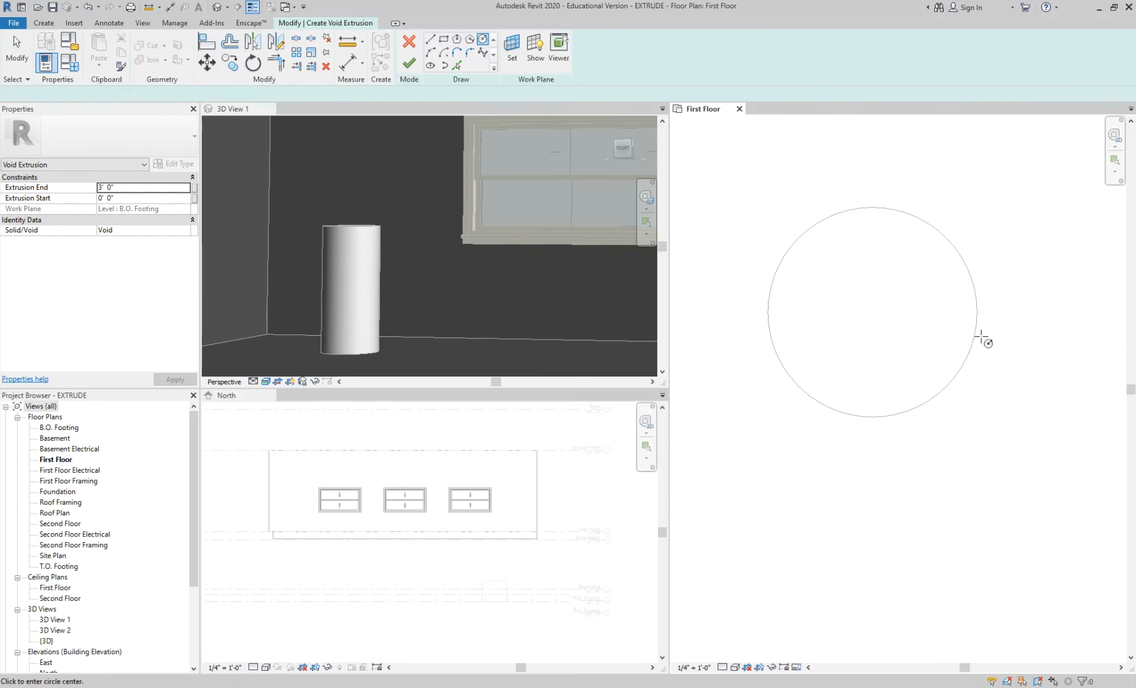
{"action": "left_click", "coordinate": [913, 303]}
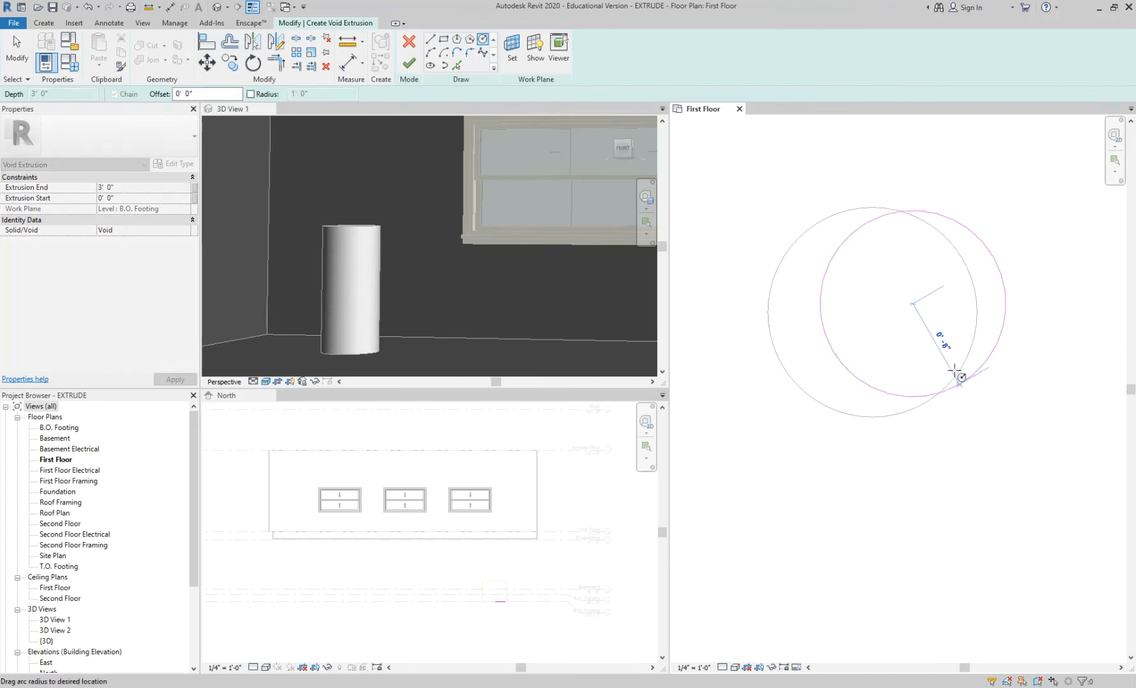
{"action": "left_click", "coordinate": [979, 373]}
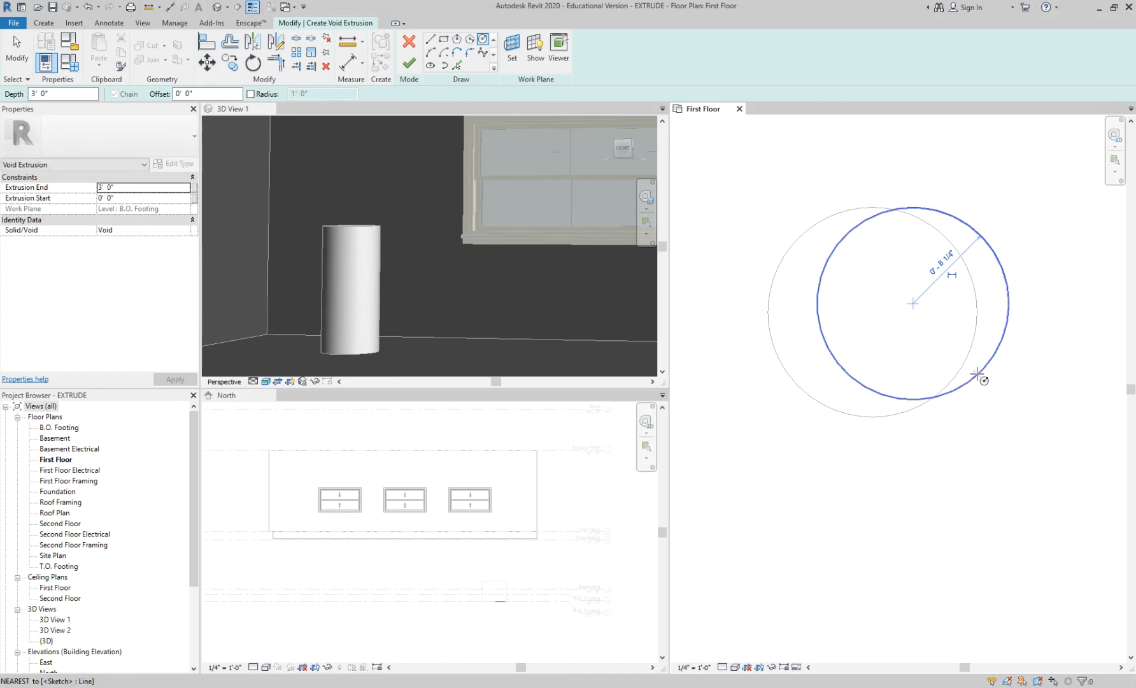
{"action": "left_click", "coordinate": [415, 67]}
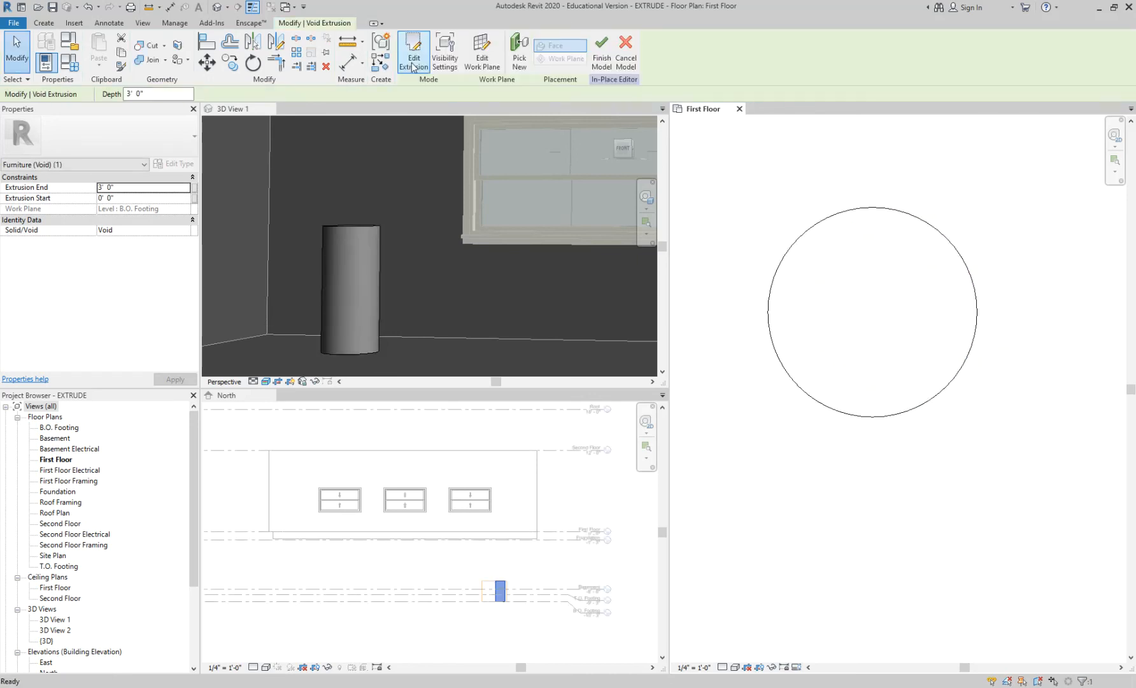
{"action": "left_click", "coordinate": [602, 54]}
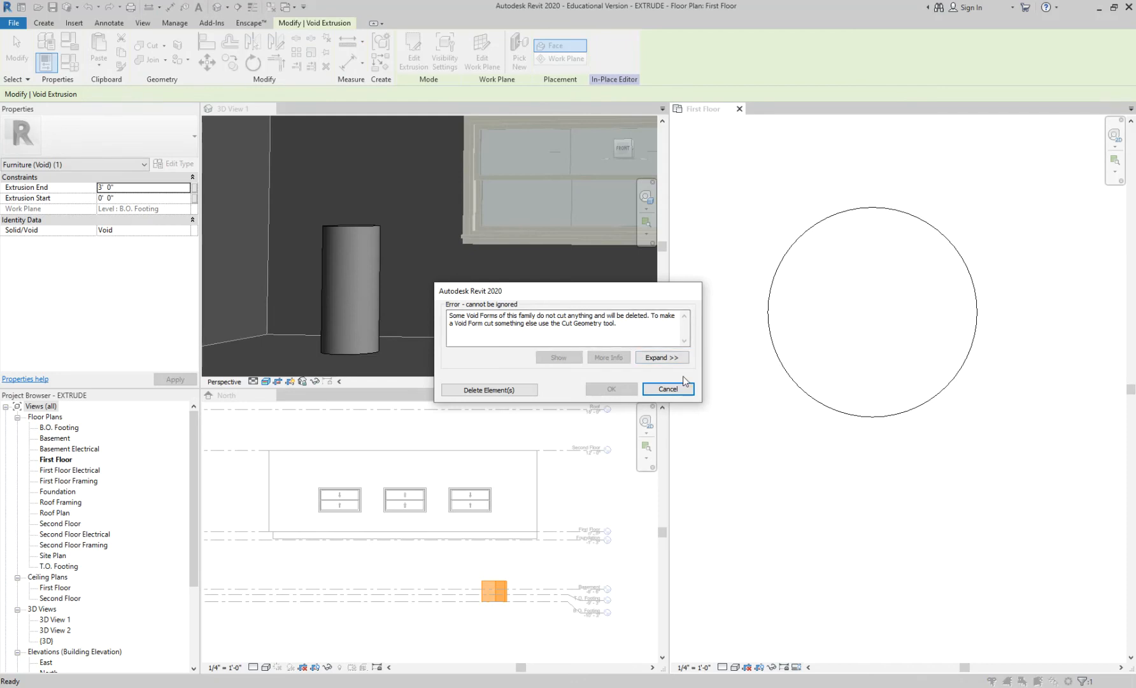
{"action": "left_click", "coordinate": [668, 389]}
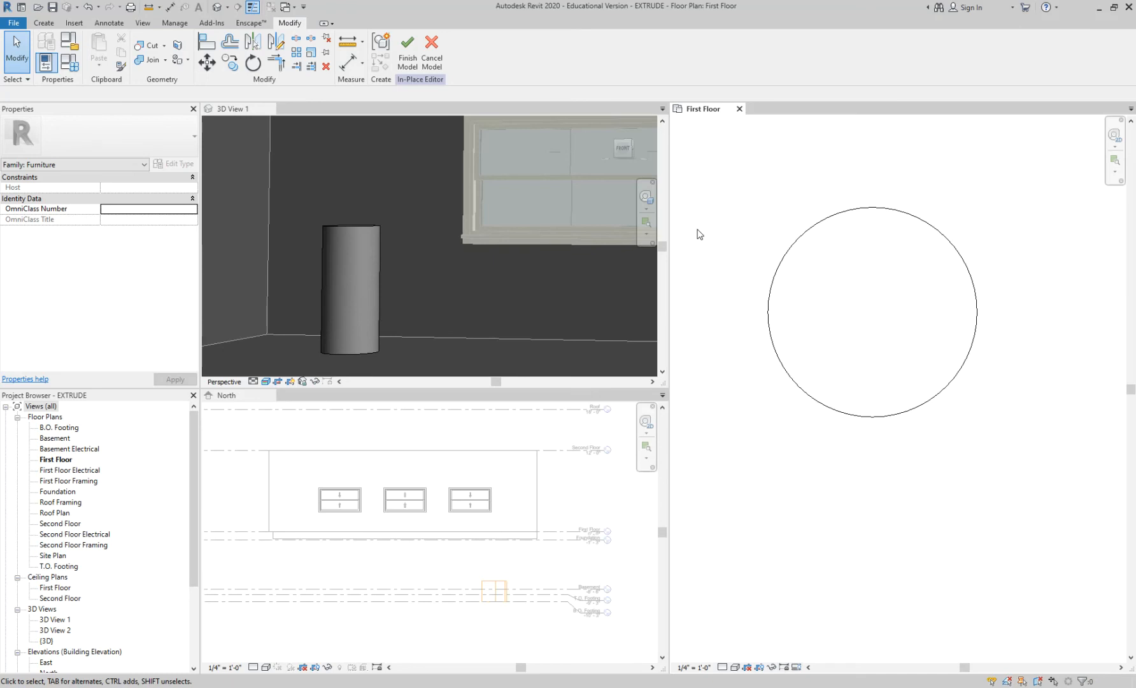
{"action": "left_click", "coordinate": [850, 210]}
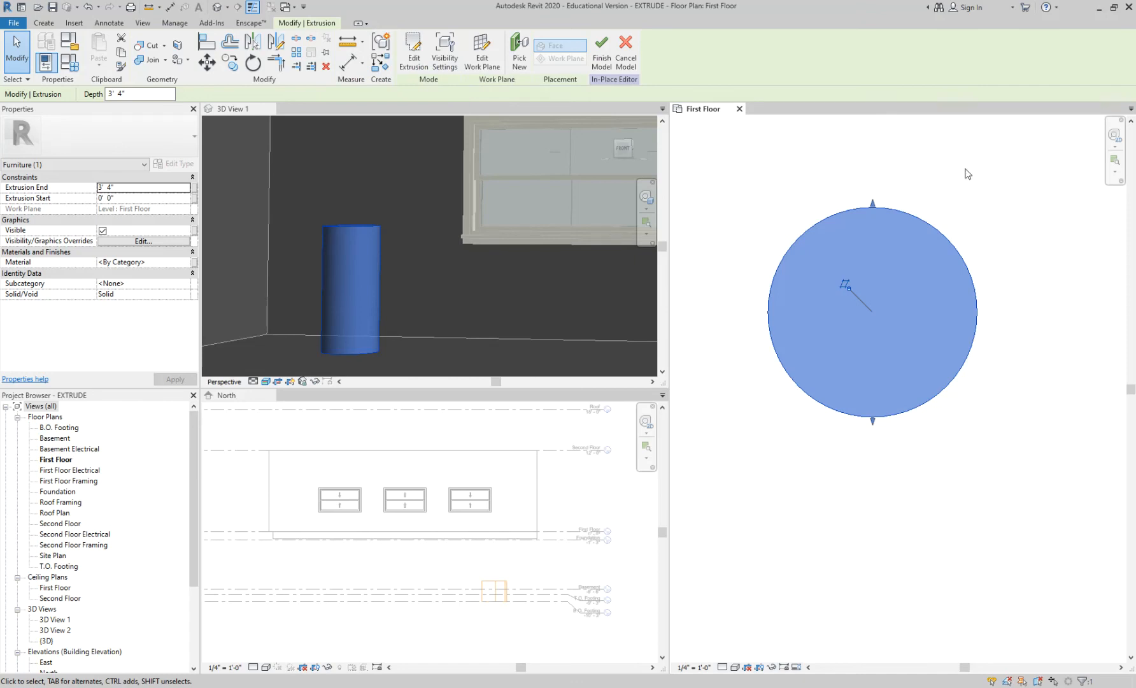
{"action": "left_click", "coordinate": [921, 185]}
{"action": "left_click", "coordinate": [902, 209]}
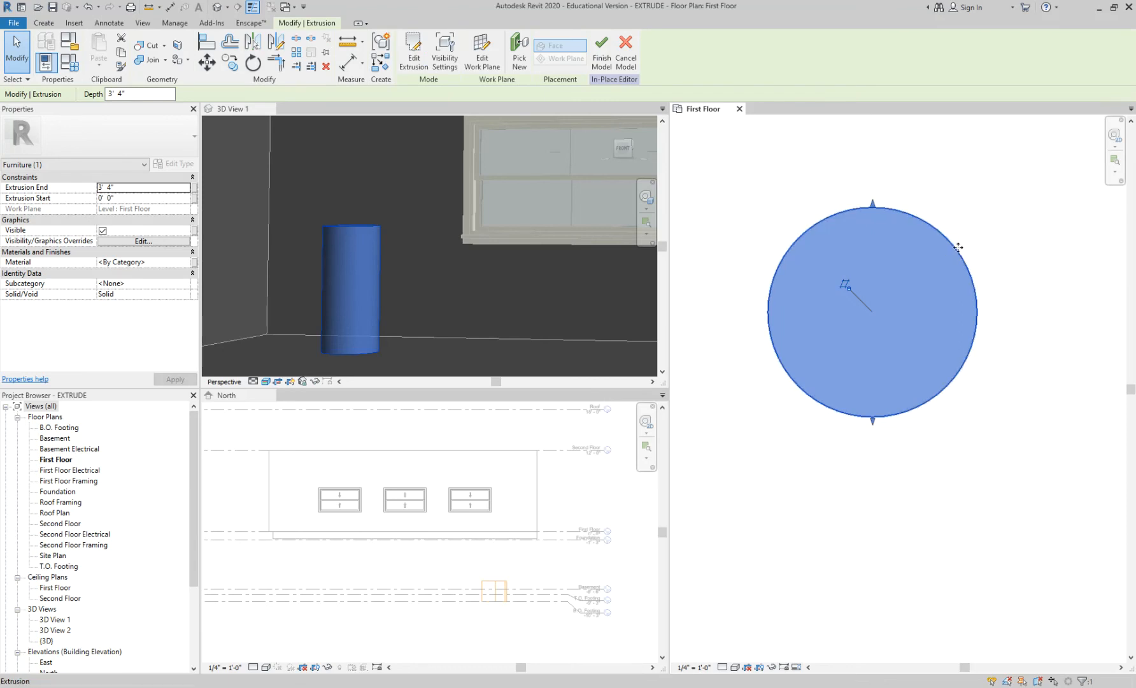
{"action": "left_click", "coordinate": [987, 225]}
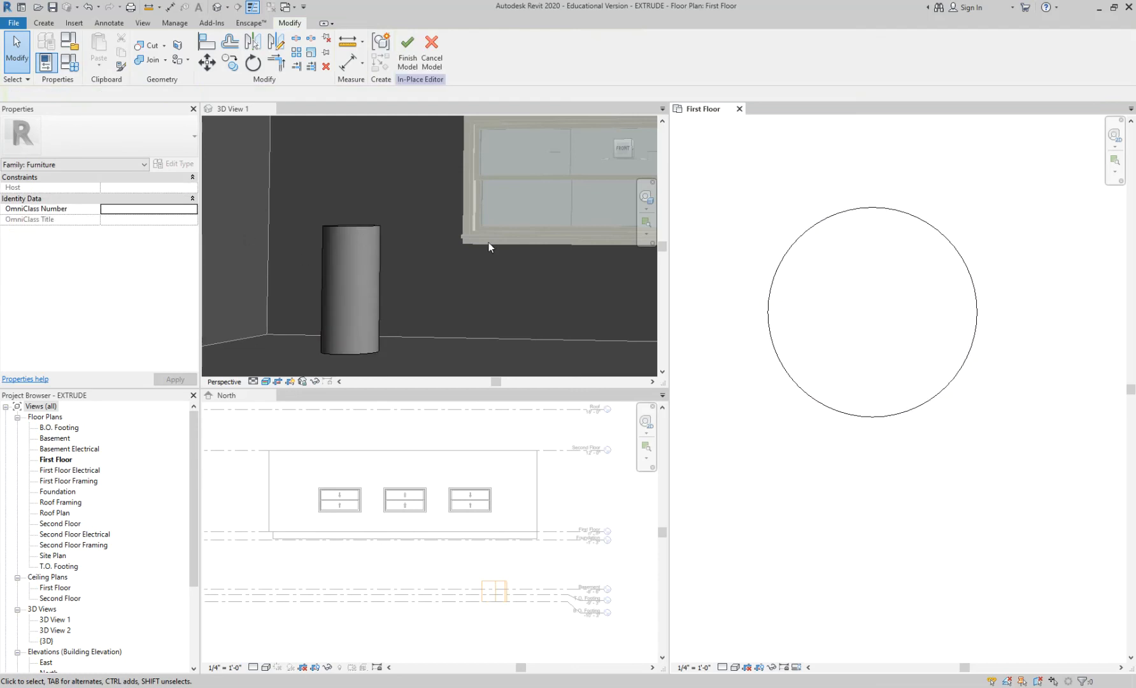
{"action": "left_click", "coordinate": [873, 210]}
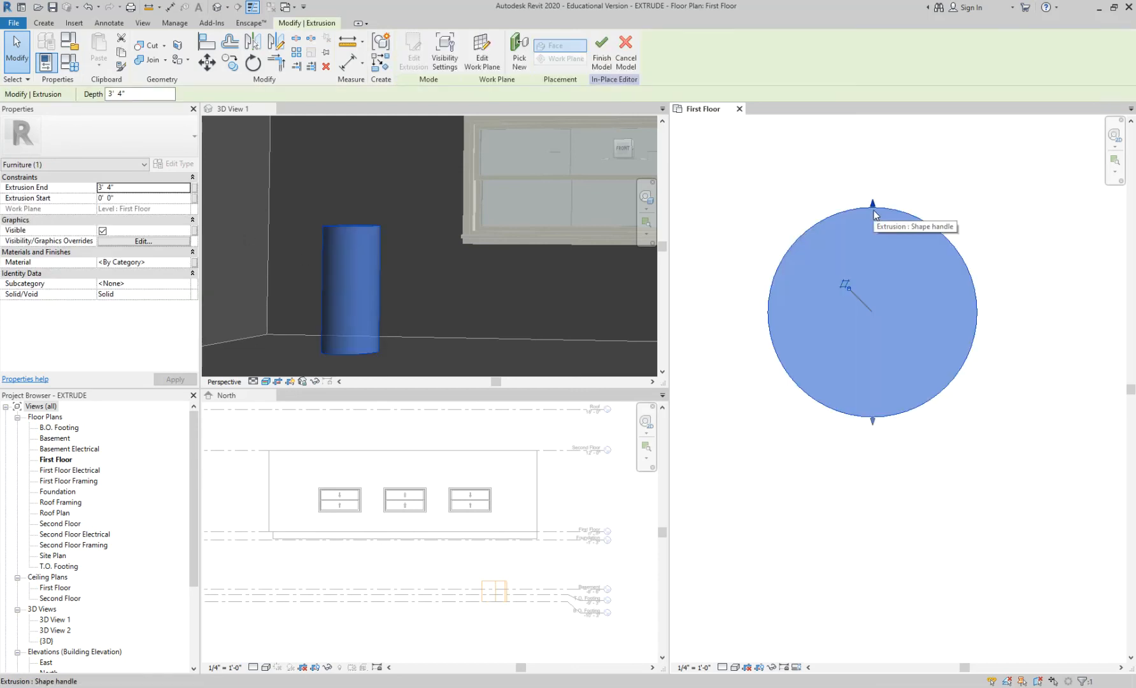
{"action": "left_click", "coordinate": [44, 23]}
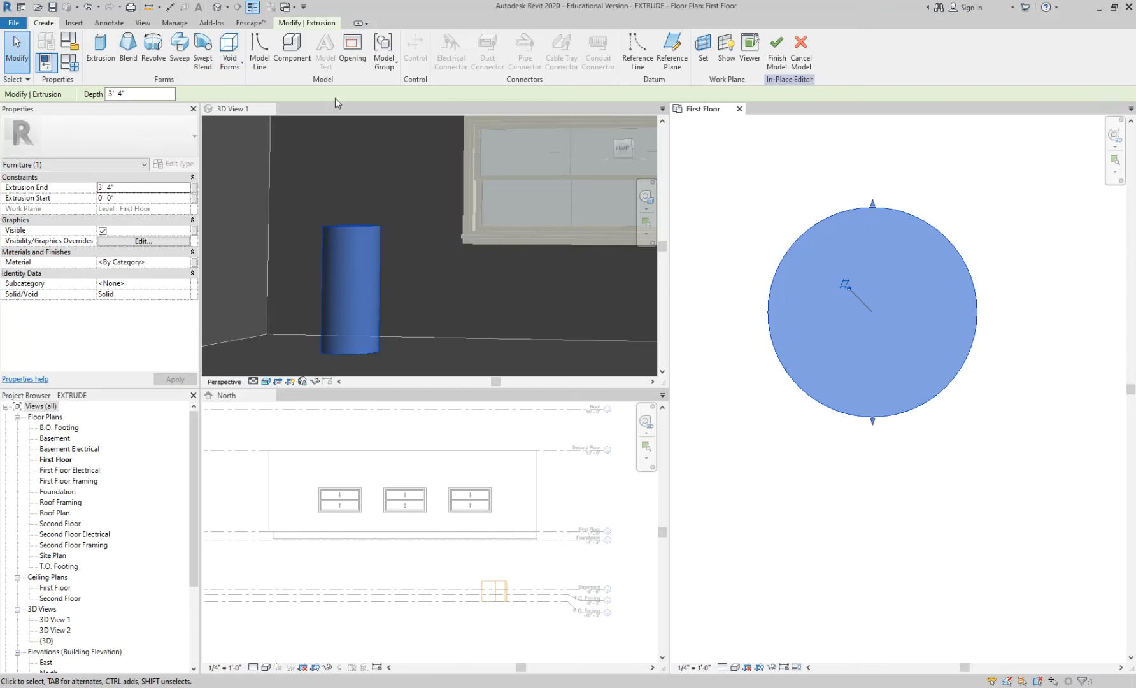
{"action": "left_click", "coordinate": [795, 215]}
{"action": "double_click", "coordinate": [810, 234]}
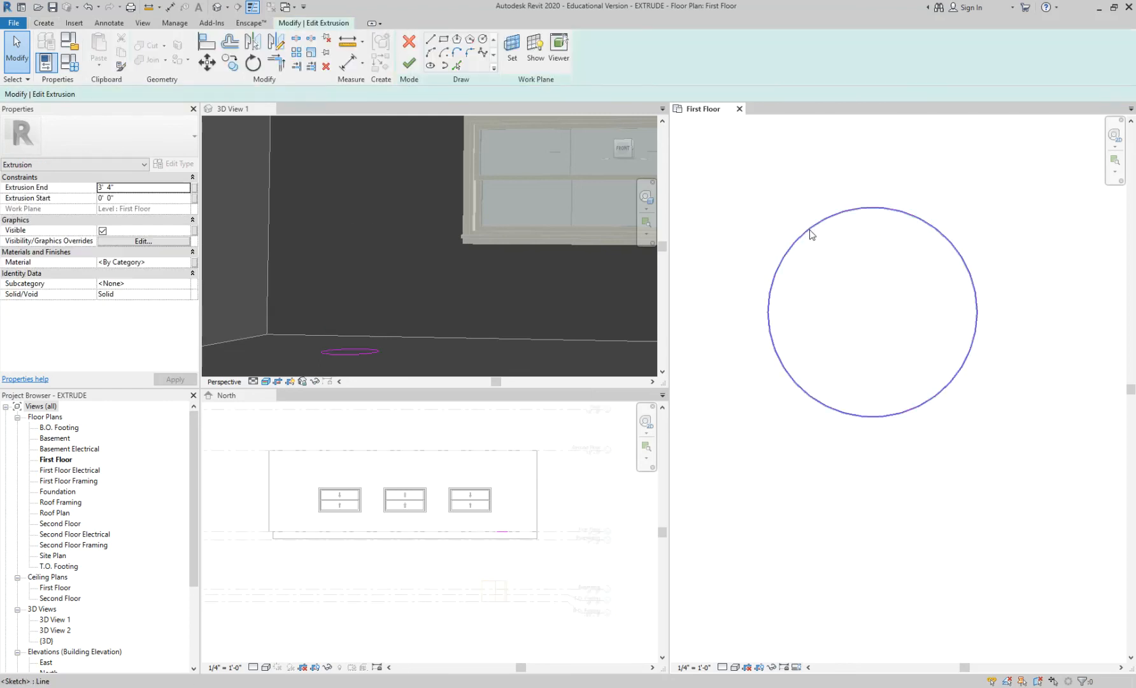
{"action": "scroll", "coordinate": [831, 297], "scroll_direction": "up", "scroll_amount": 1}
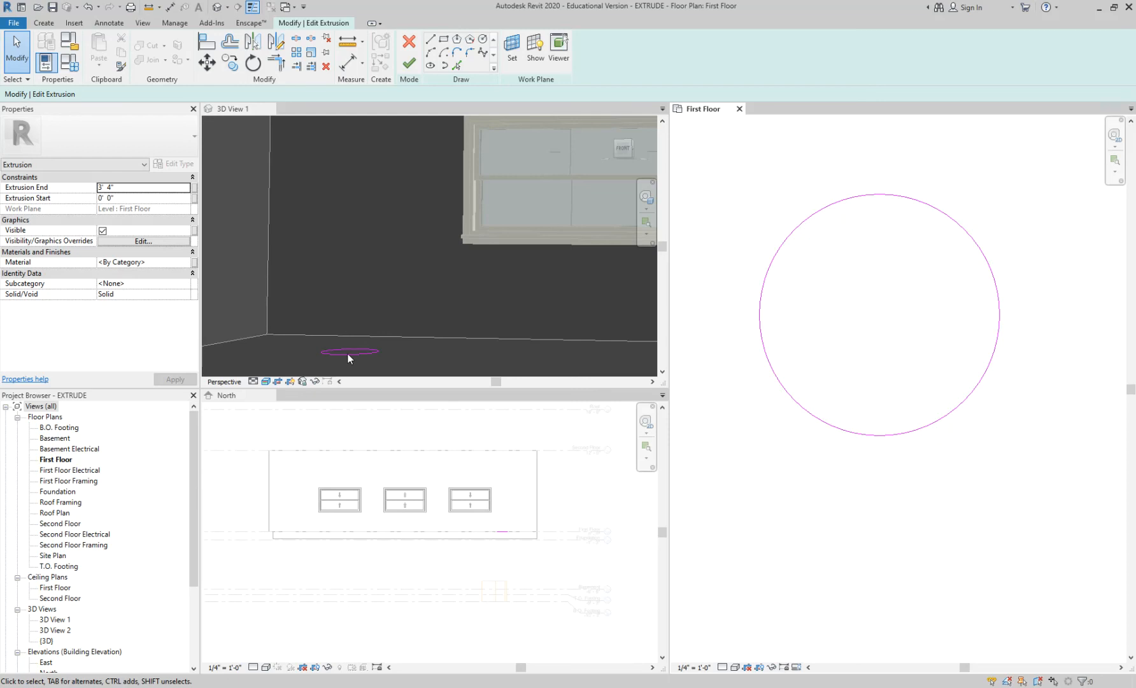
{"action": "left_click", "coordinate": [44, 23]}
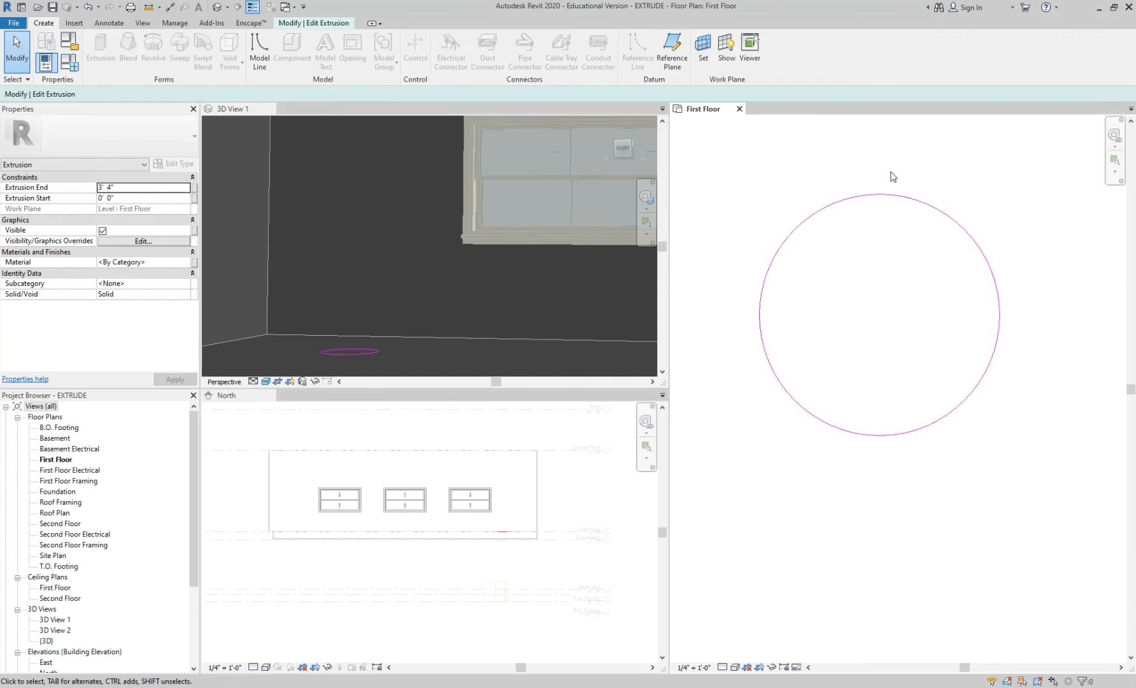
{"action": "left_click", "coordinate": [311, 24]}
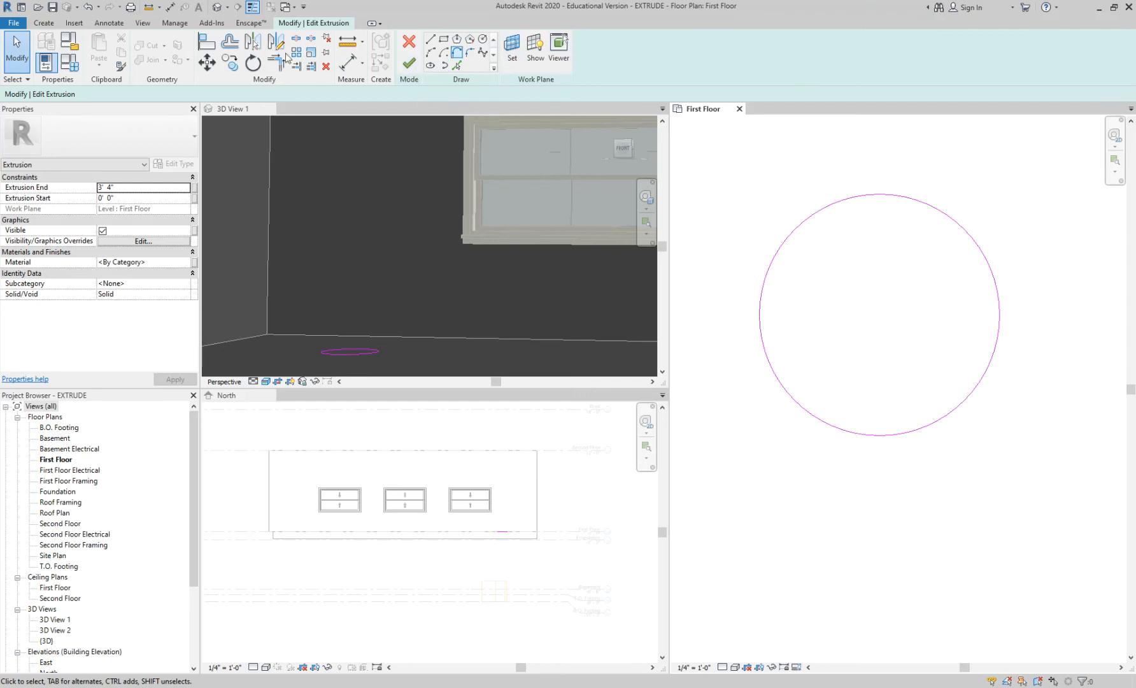
{"action": "left_click", "coordinate": [408, 62]}
{"action": "left_click", "coordinate": [766, 221]}
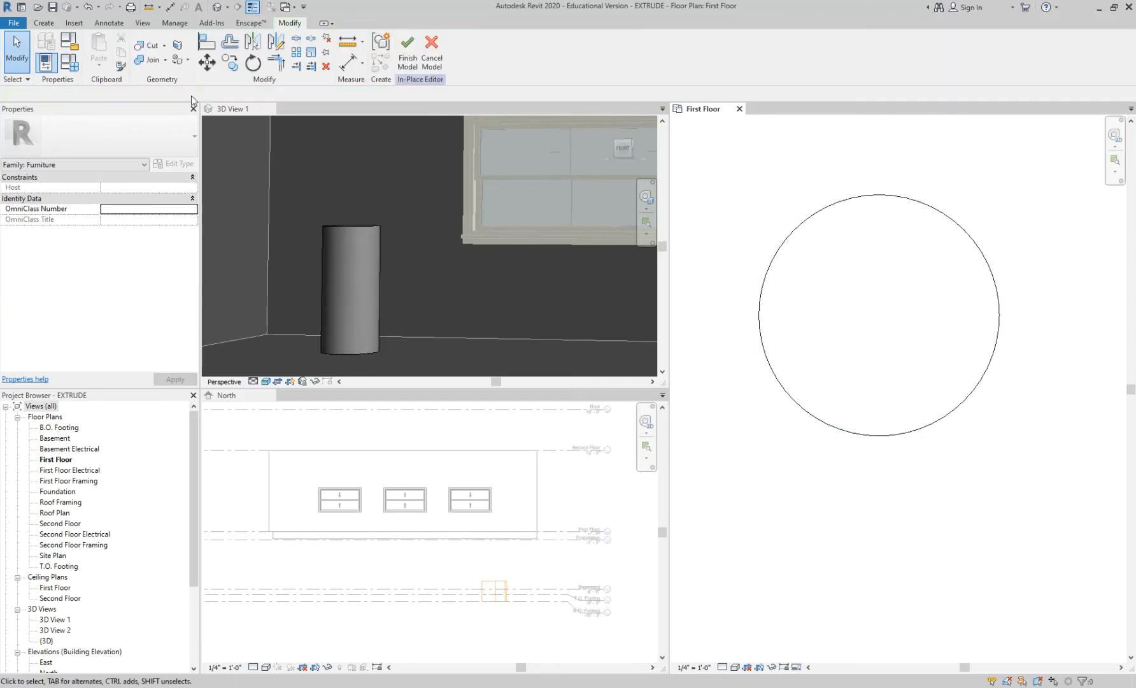
Start a void extrusion with the Circle draw tool and set the offset to 0' 0 1/4".
{"action": "left_click", "coordinate": [44, 23]}
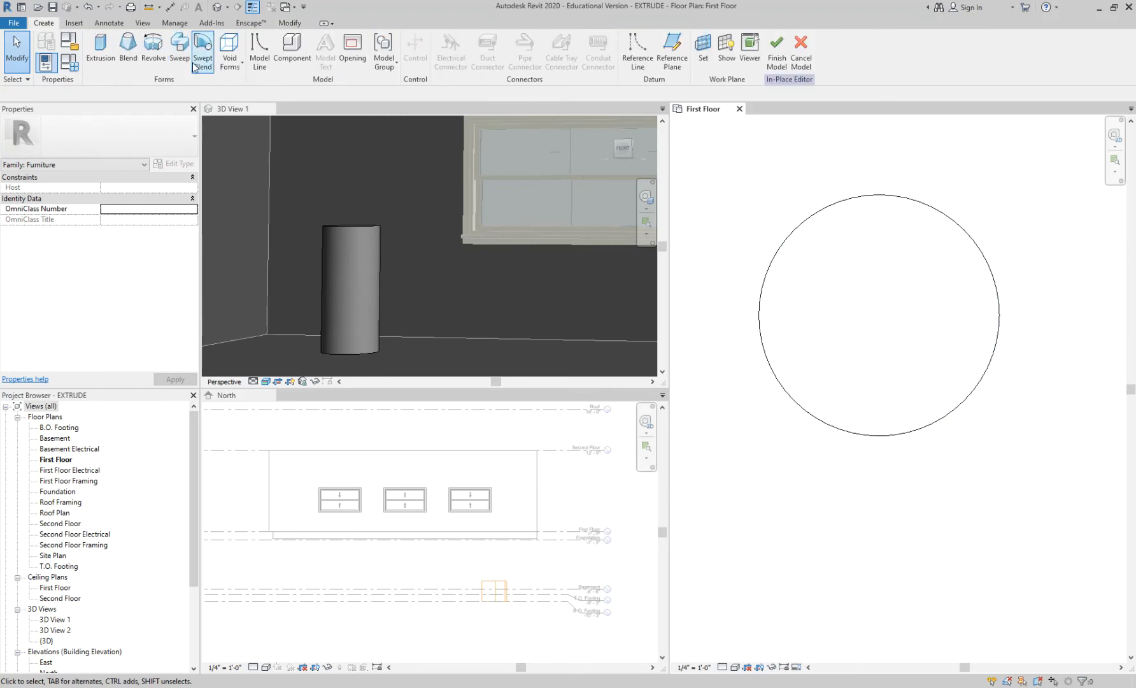
{"action": "left_click", "coordinate": [229, 59]}
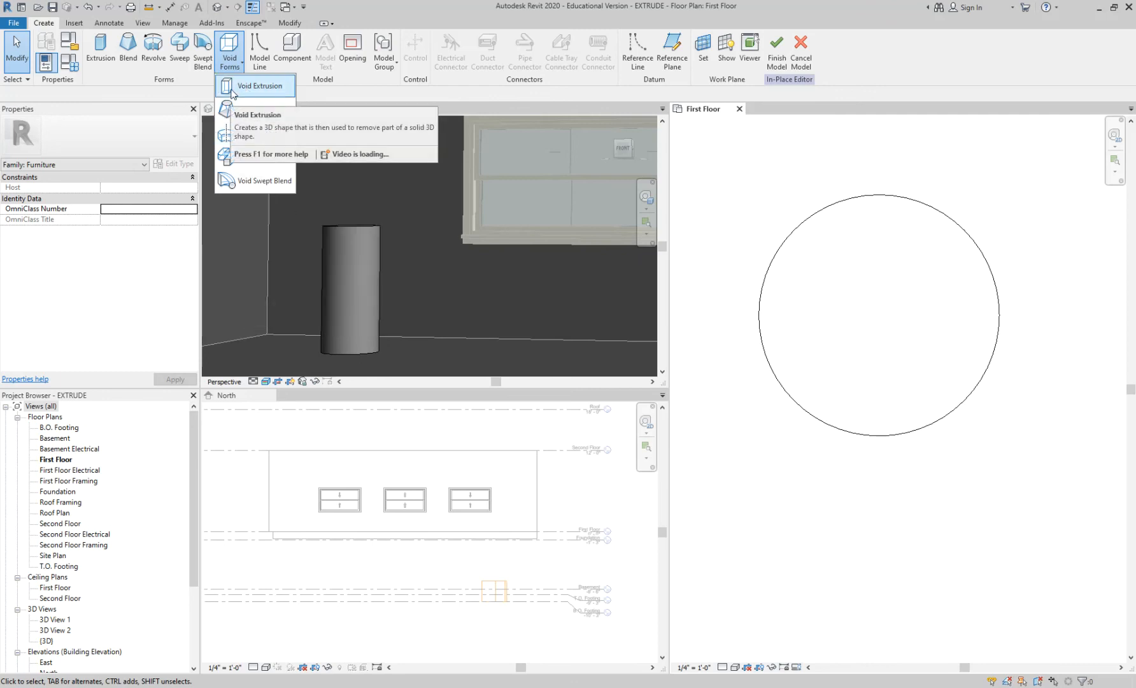
{"action": "left_click", "coordinate": [265, 89]}
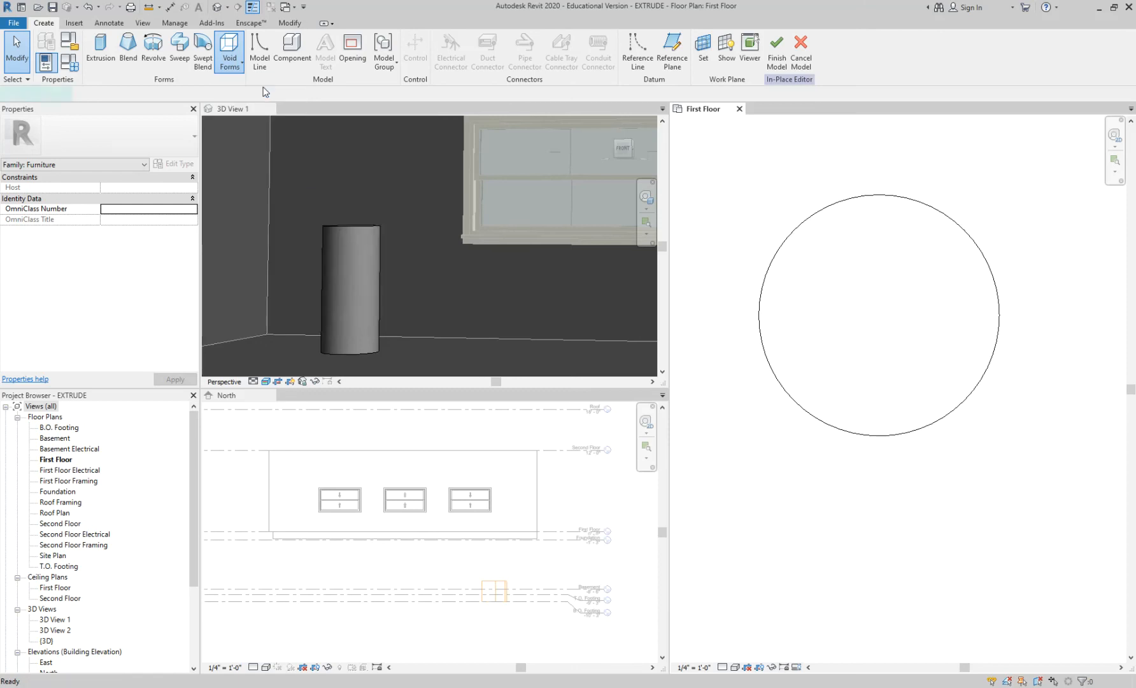
{"action": "left_click", "coordinate": [483, 39]}
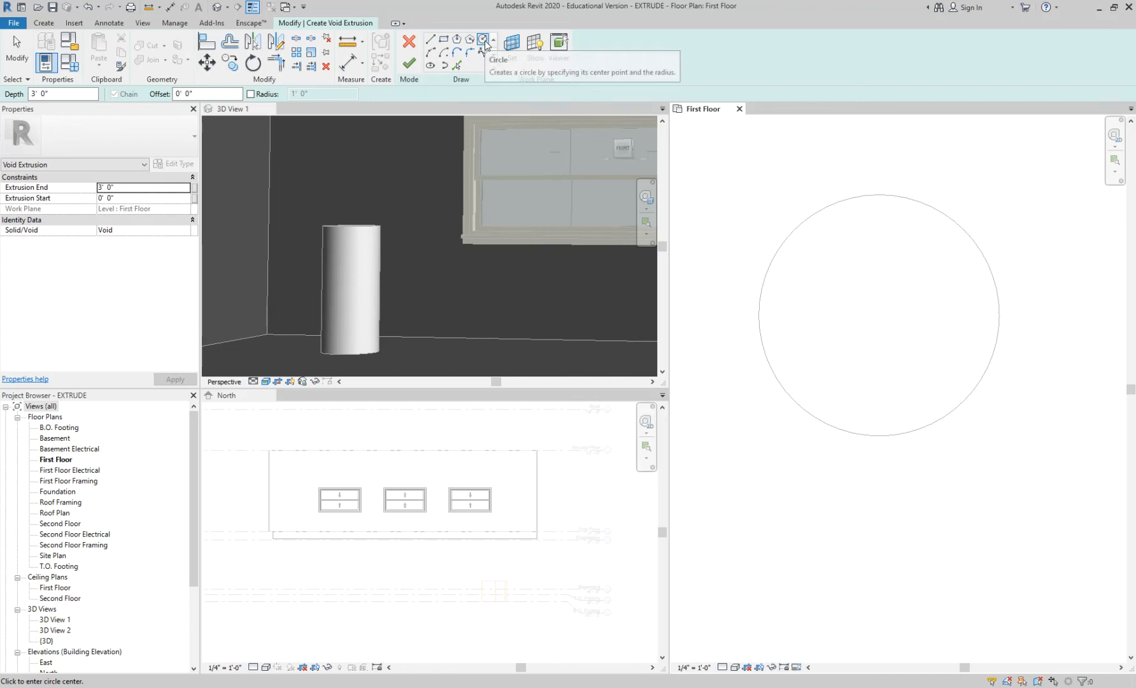
{"action": "double_click", "coordinate": [188, 94]}
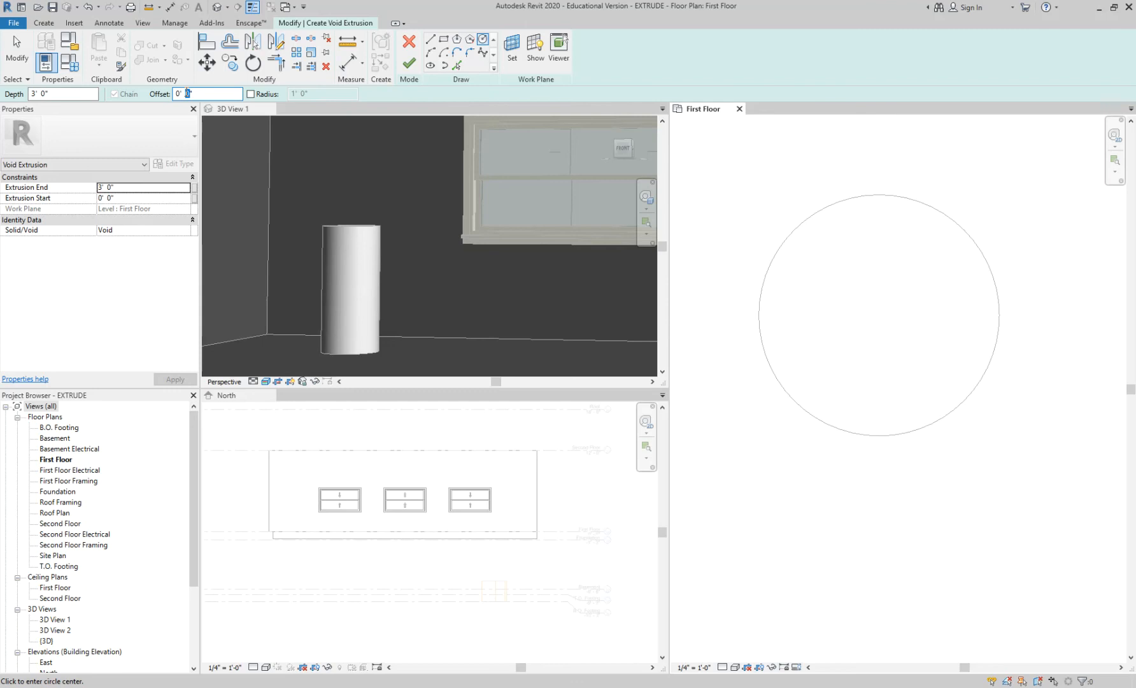
{"action": "type", "text": ".25"}
{"action": "key", "text": "Return"}
{"action": "left_click", "coordinate": [856, 199]}
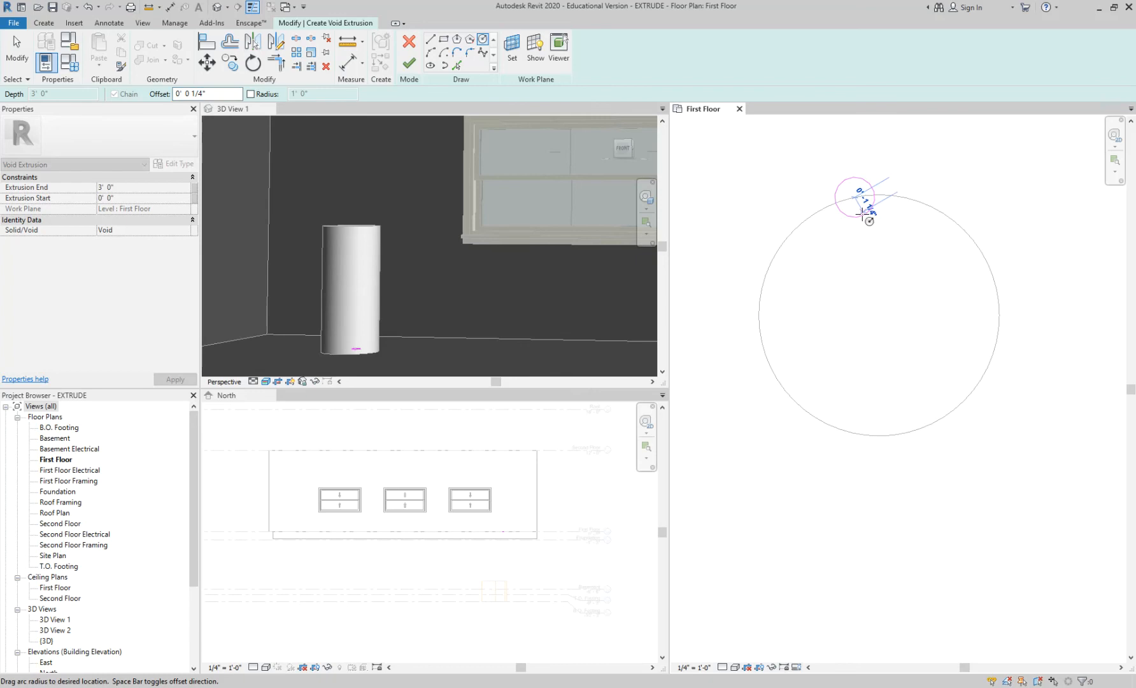
{"action": "key", "text": "Escape"}
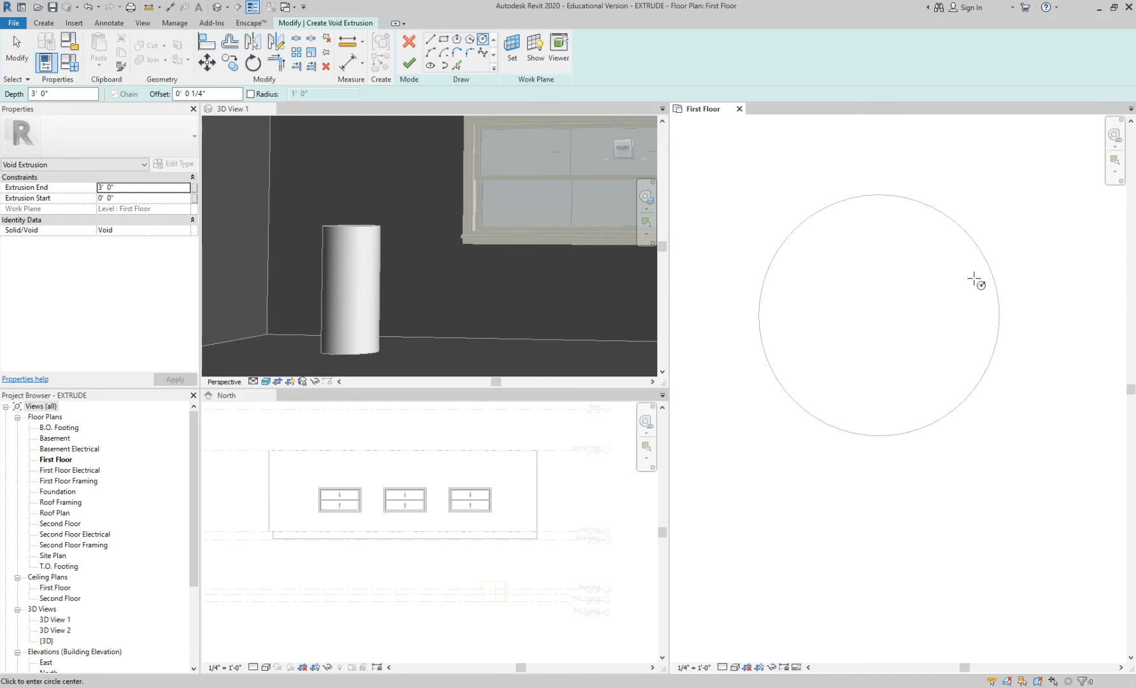
Sketch a void circle of about 8 3/4" radius inside the cylinder's outline, using the Centers snap override to make it concentric.
{"action": "right_click", "coordinate": [979, 251]}
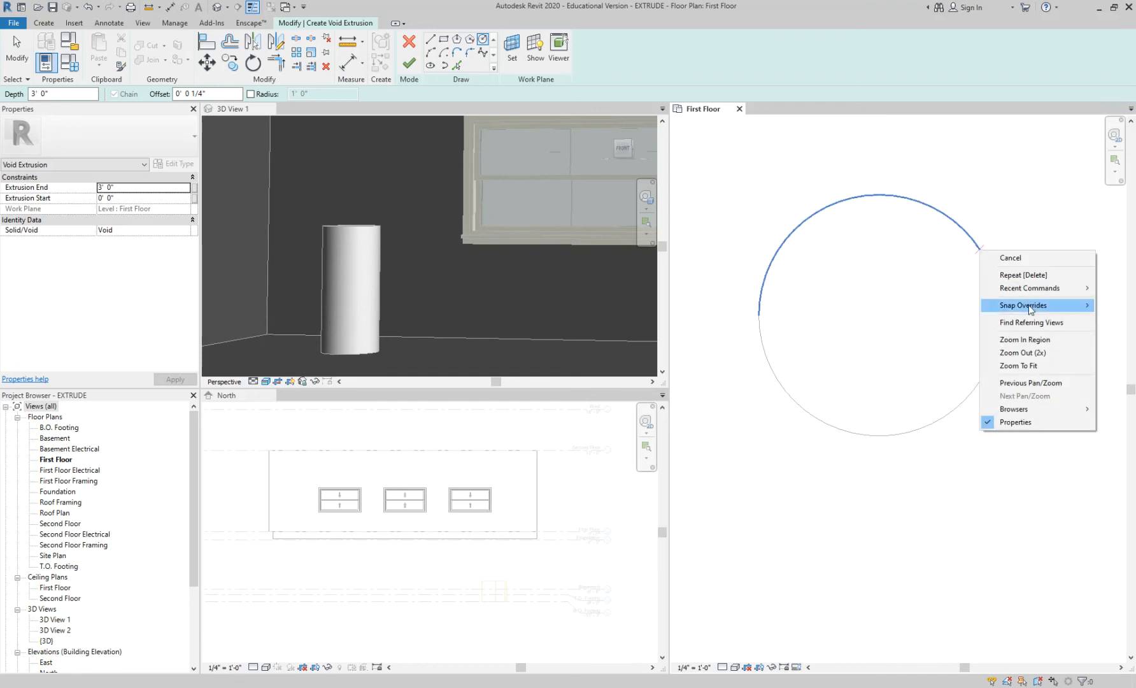
{"action": "mouse_move", "coordinate": [1029, 307]}
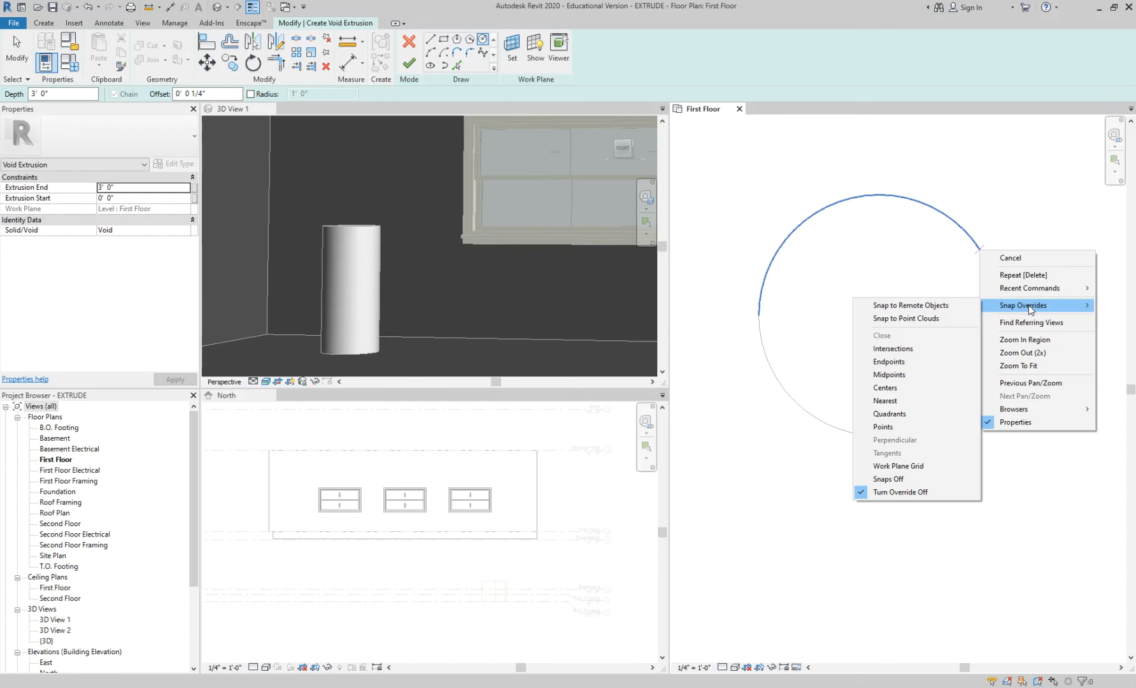
{"action": "left_click", "coordinate": [891, 388]}
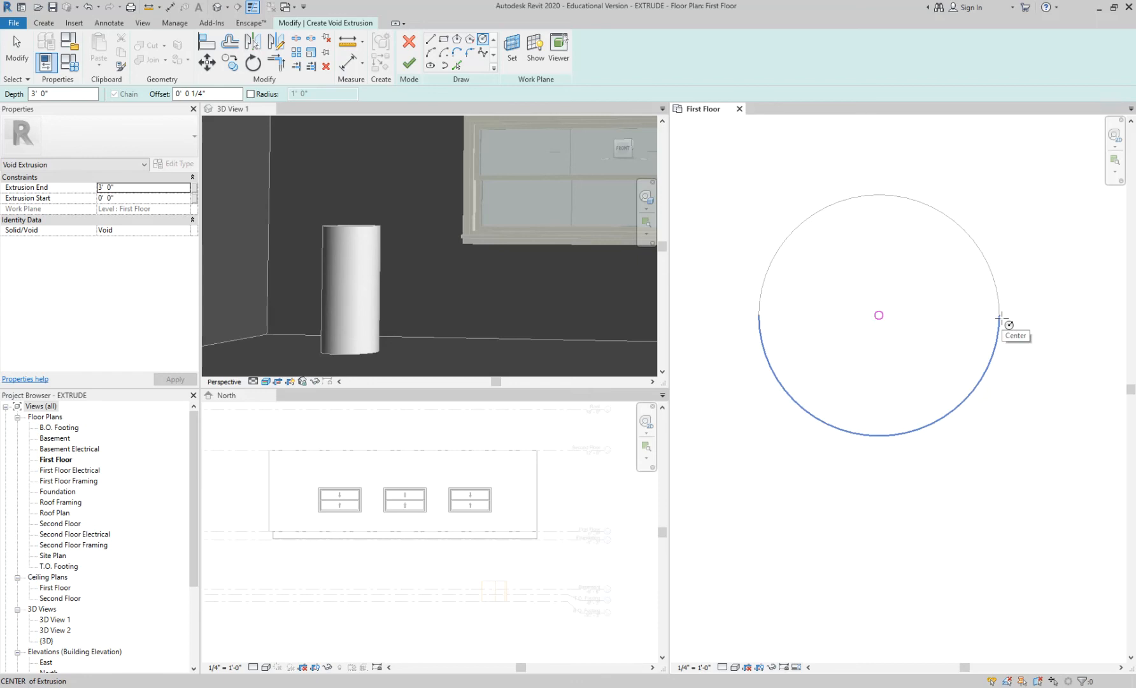
{"action": "left_click", "coordinate": [1001, 317]}
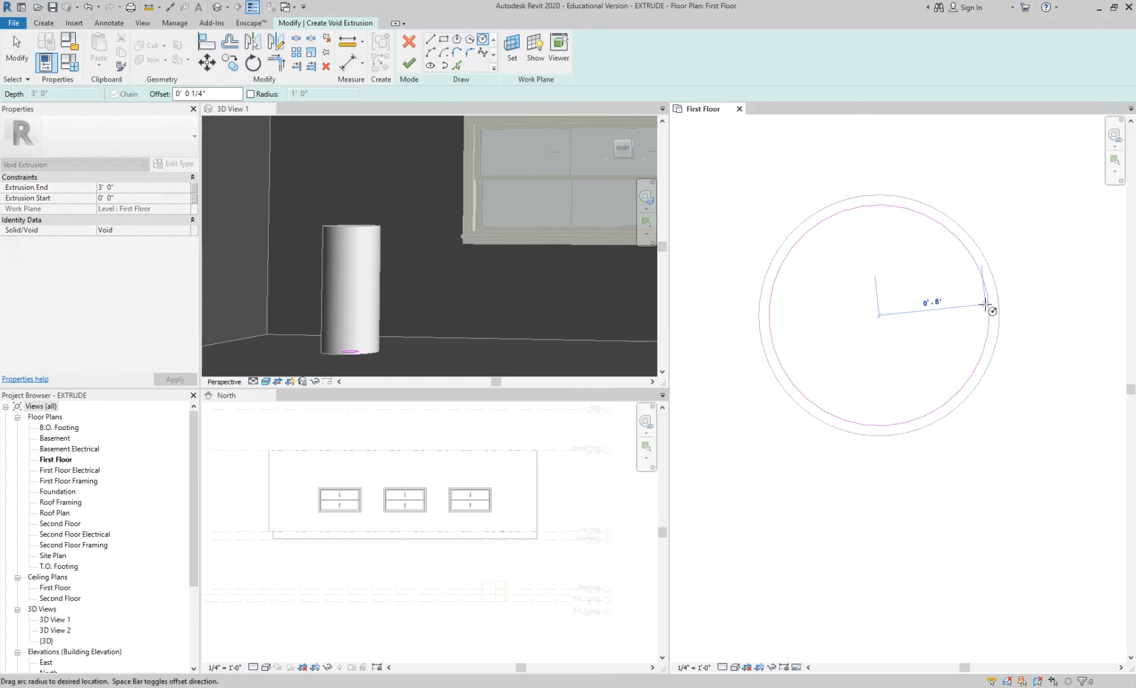
{"action": "scroll", "coordinate": [1000, 301], "scroll_direction": "up", "scroll_amount": 2}
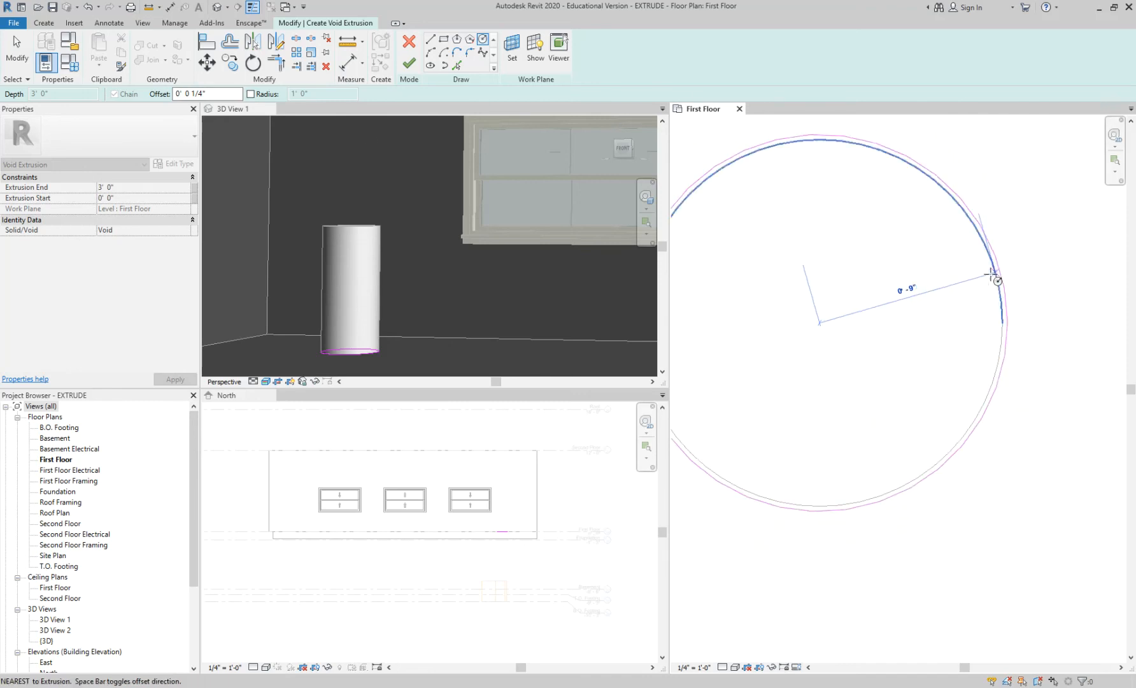
{"action": "scroll", "coordinate": [994, 275], "scroll_direction": "up", "scroll_amount": 2}
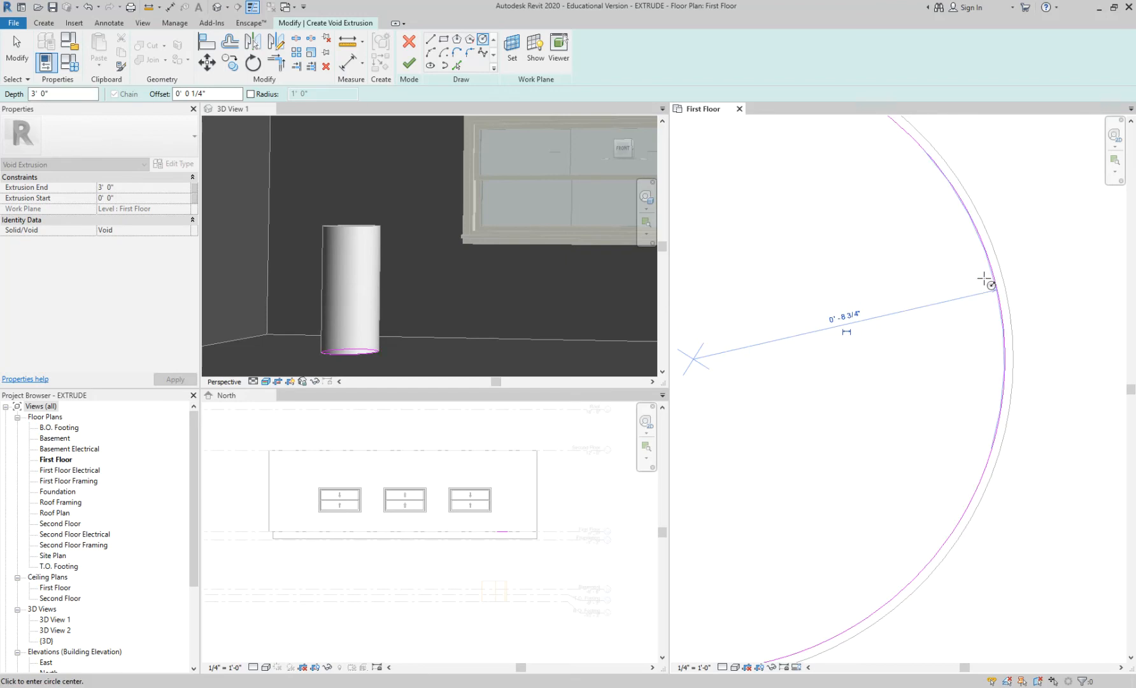
{"action": "left_click", "coordinate": [1040, 318]}
{"action": "scroll", "coordinate": [1038, 316], "scroll_direction": "down", "scroll_amount": 3}
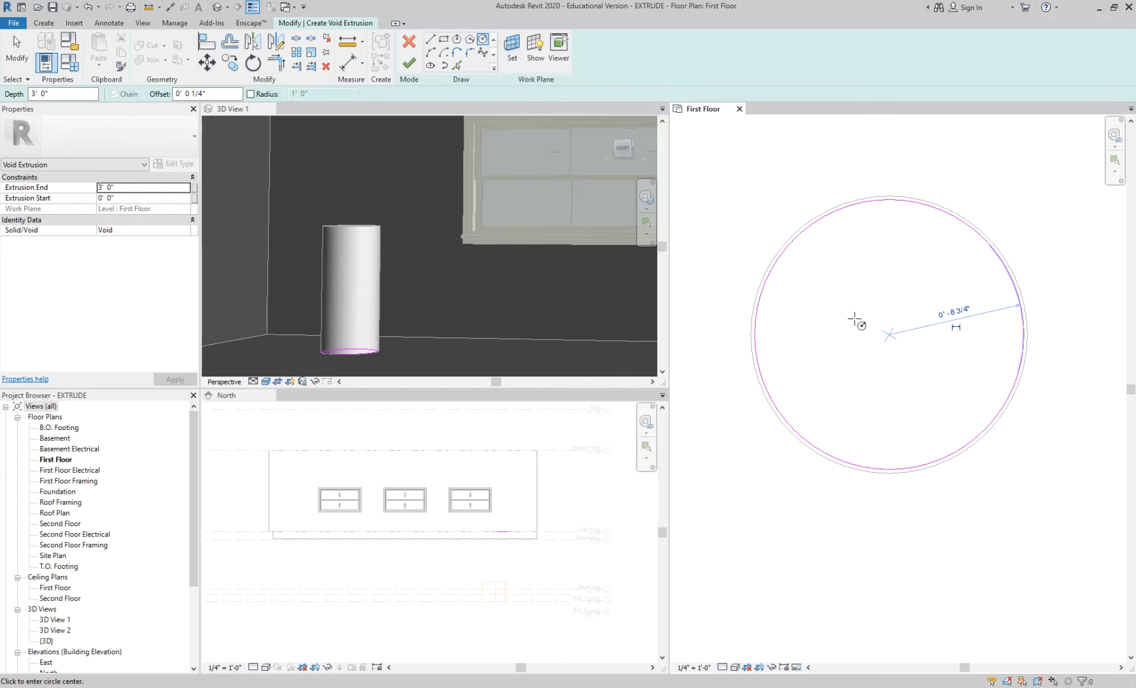
{"action": "left_click", "coordinate": [812, 220]}
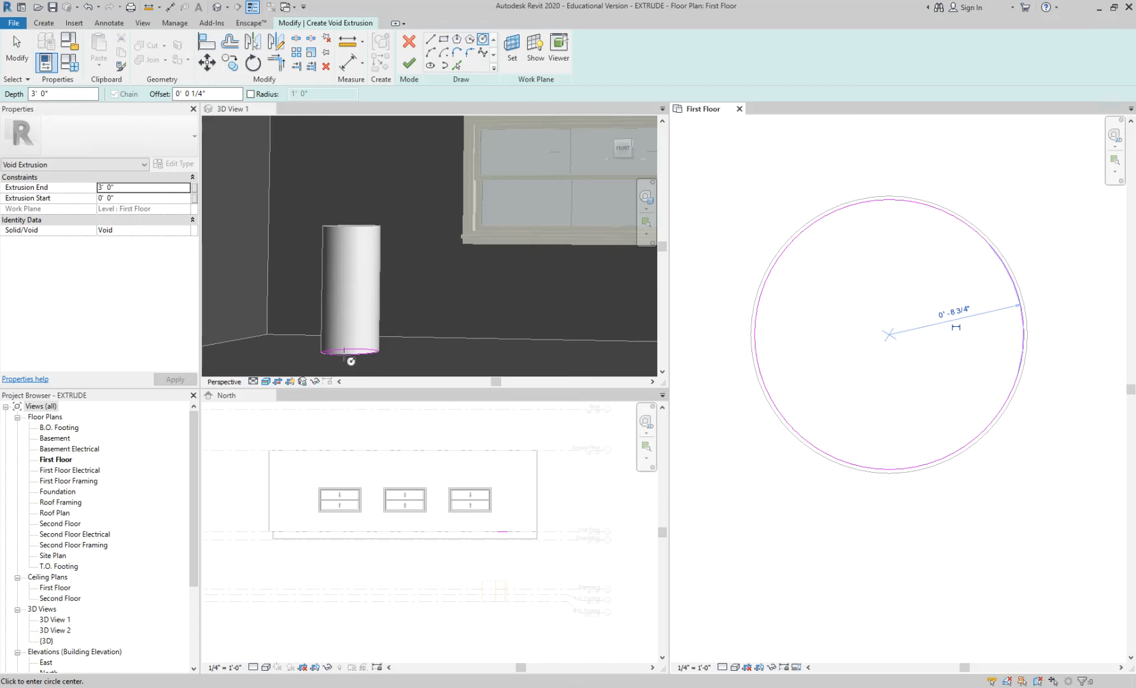
Set the void's extrusion start to 0' 1" and extrusion end to 7' 0", and finish the sketch.
{"action": "left_click", "coordinate": [111, 200]}
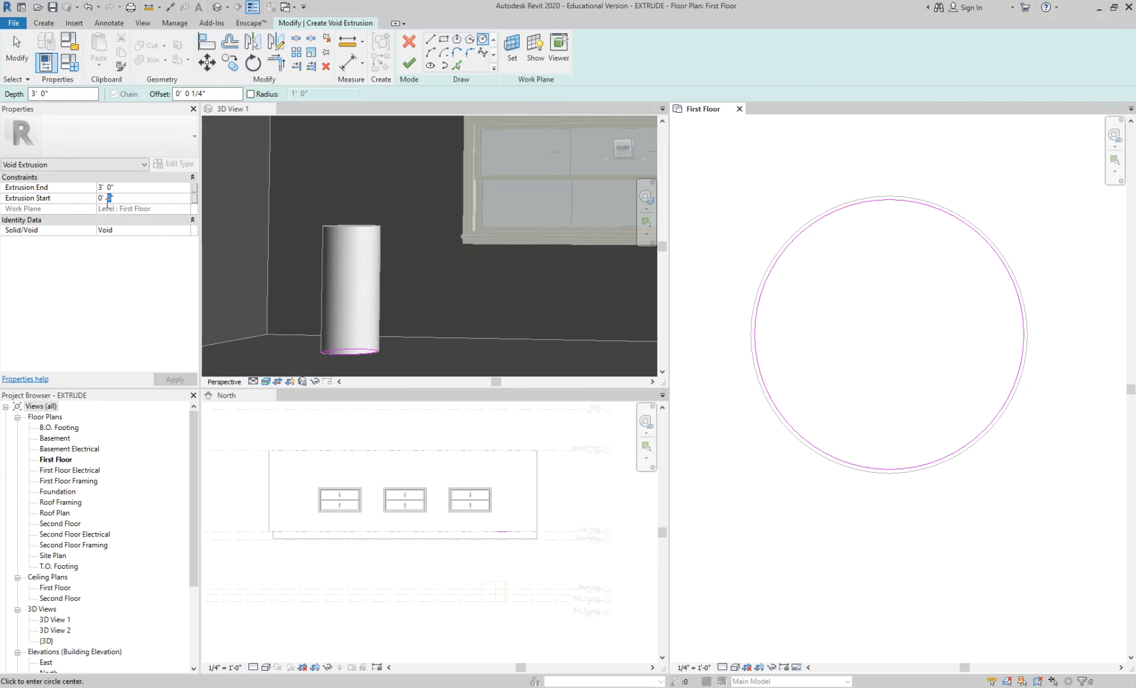
{"action": "key", "text": "BackSpace"}
{"action": "type", "text": "1"}
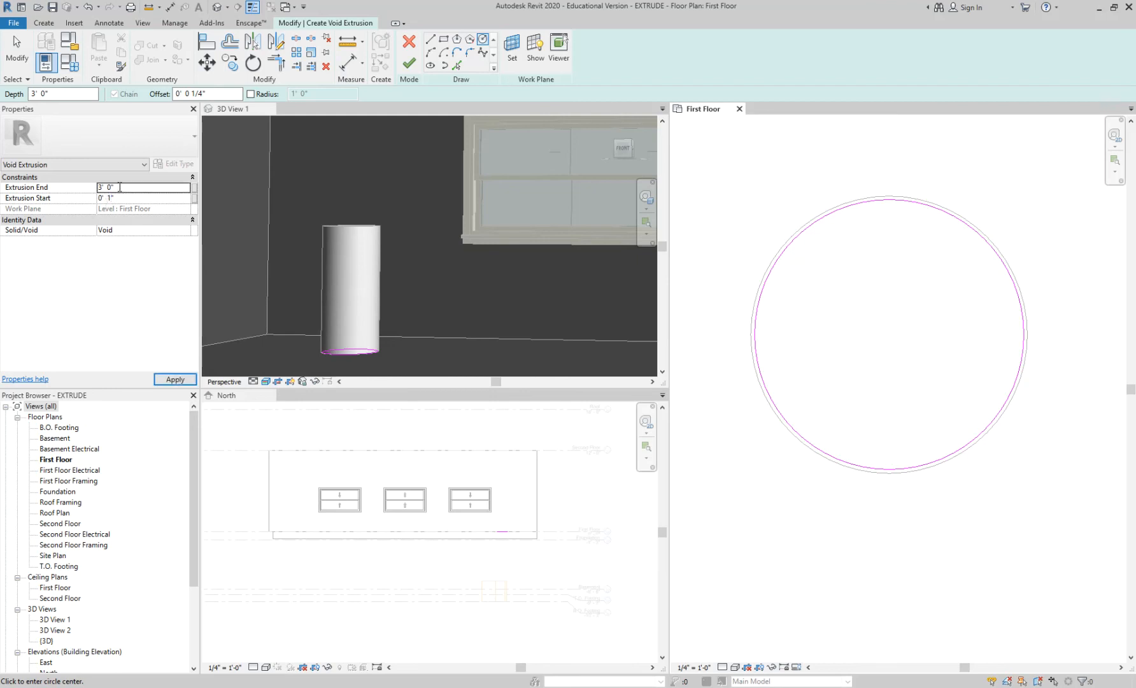
{"action": "left_click", "coordinate": [88, 185]}
{"action": "type", "text": "7"}
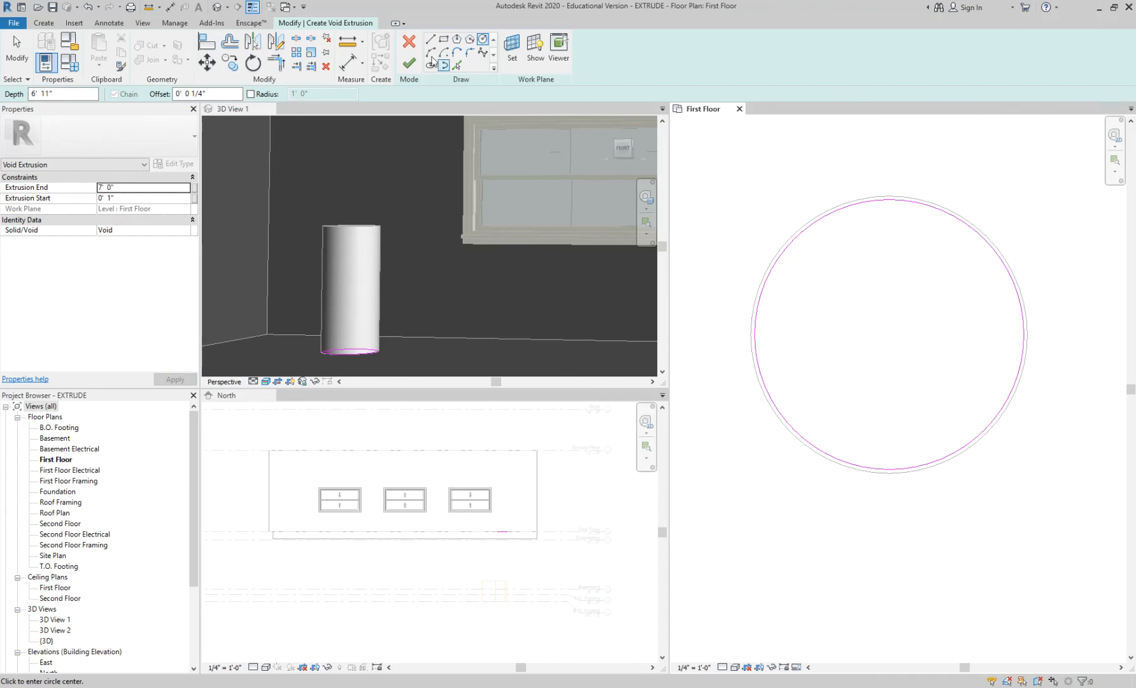
{"action": "left_click", "coordinate": [409, 63]}
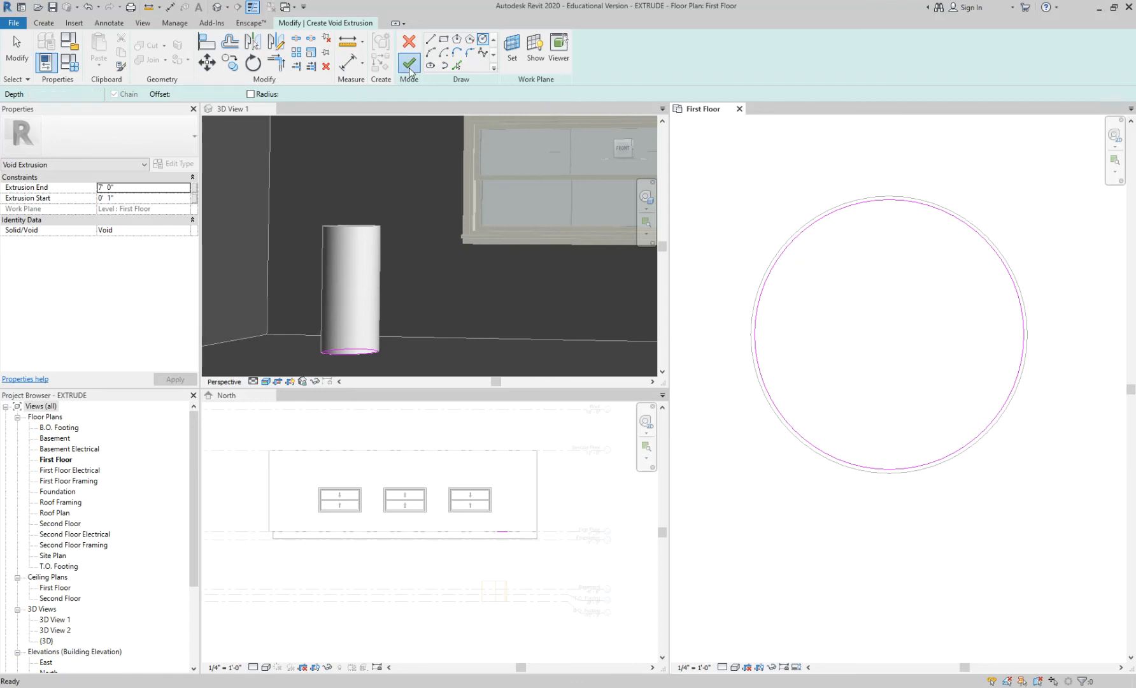
{"action": "left_click", "coordinate": [784, 181]}
Examine the cylinder's hollow interior from above in 3D View 1.
{"action": "left_click", "coordinate": [503, 271]}
{"action": "middle_click_drag", "start_coordinate": [366, 259], "coordinate": [376, 170], "text": "shift"}
{"action": "middle_click_drag", "start_coordinate": [362, 292], "coordinate": [346, 288], "text": "shift"}
{"action": "scroll", "coordinate": [346, 289], "scroll_direction": "up", "scroll_amount": 2}
{"action": "scroll", "coordinate": [345, 288], "scroll_direction": "down", "scroll_amount": 3}
{"action": "scroll", "coordinate": [389, 163], "scroll_direction": "down", "scroll_amount": 2}
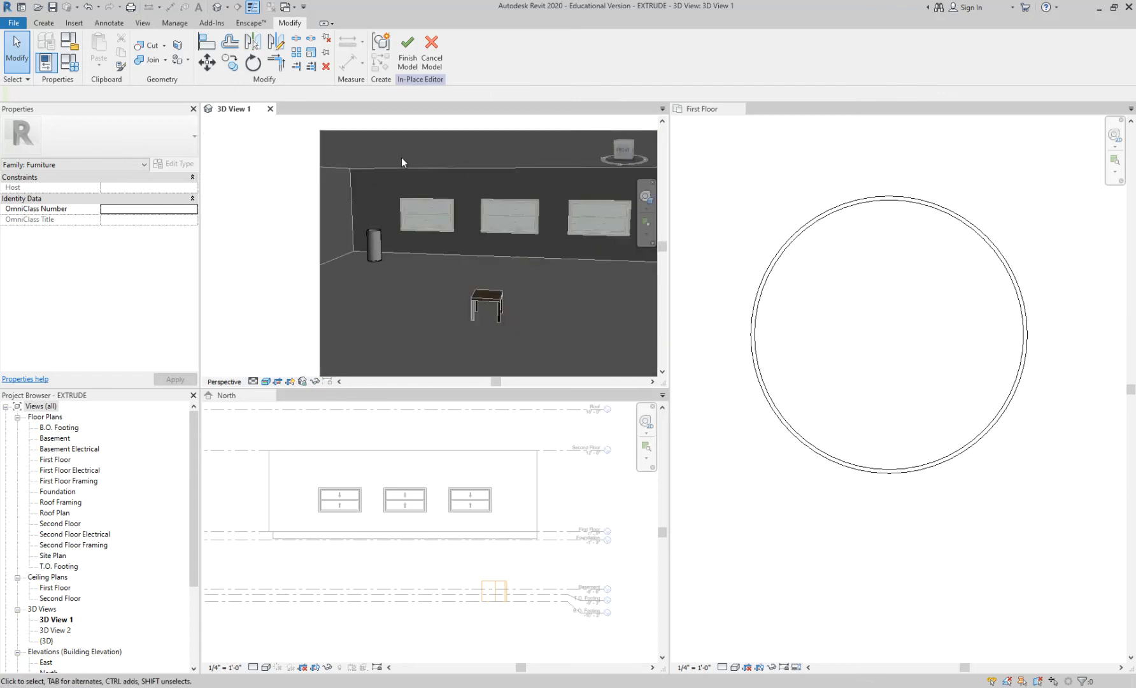
{"action": "scroll", "coordinate": [371, 211], "scroll_direction": "up", "scroll_amount": 4}
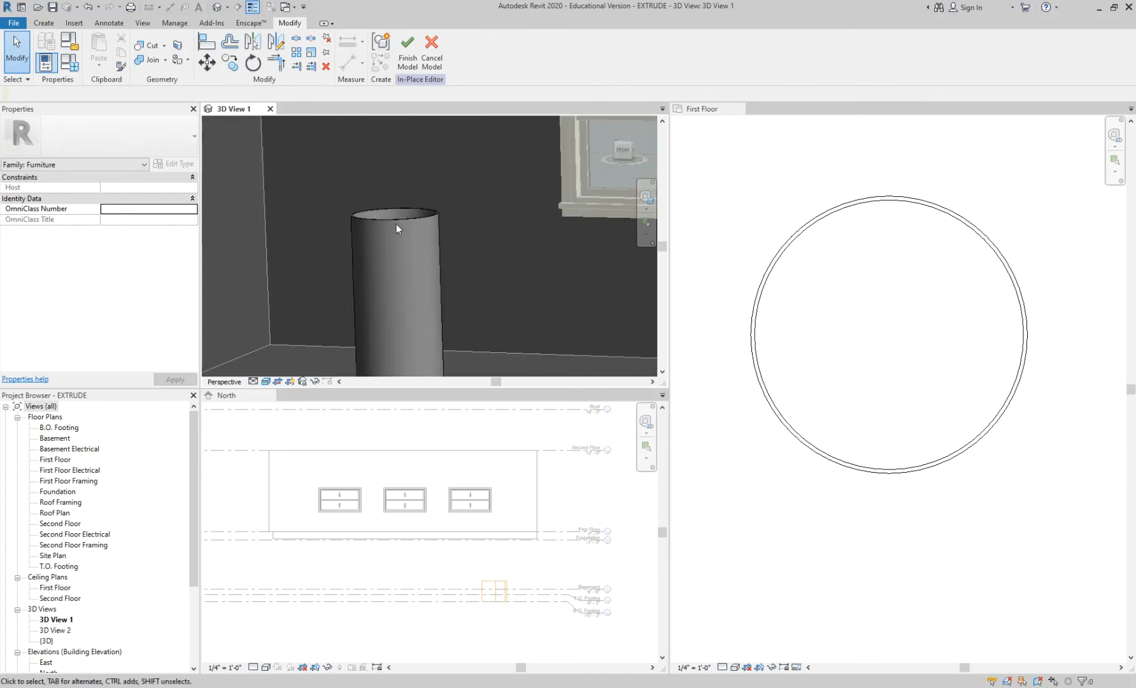
{"action": "middle_click_drag", "start_coordinate": [396, 224], "coordinate": [396, 192]}
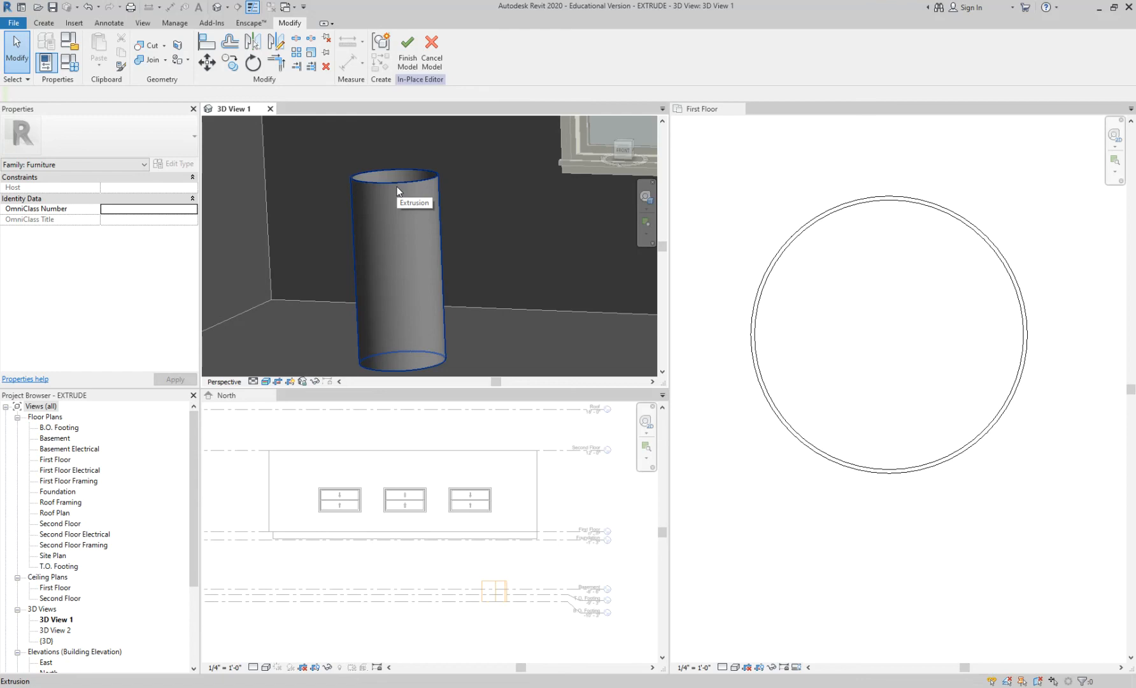
Finish the in-place model, deleting the void forms that do not cut anything.
{"action": "left_click", "coordinate": [397, 186]}
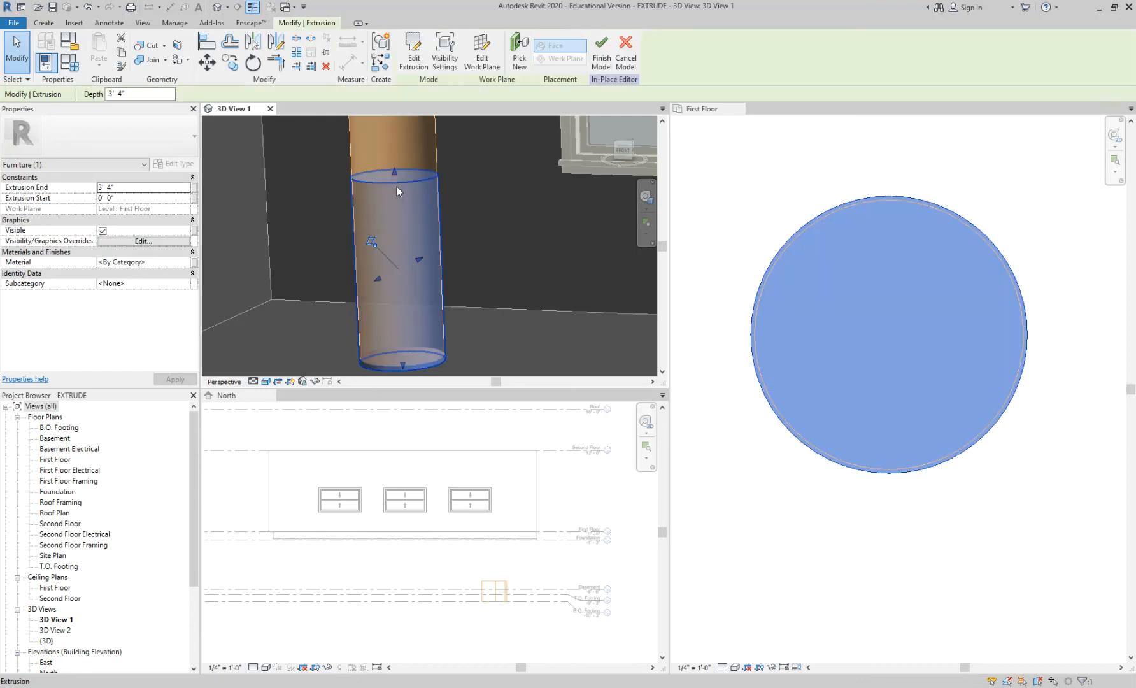
{"action": "left_click", "coordinate": [601, 54]}
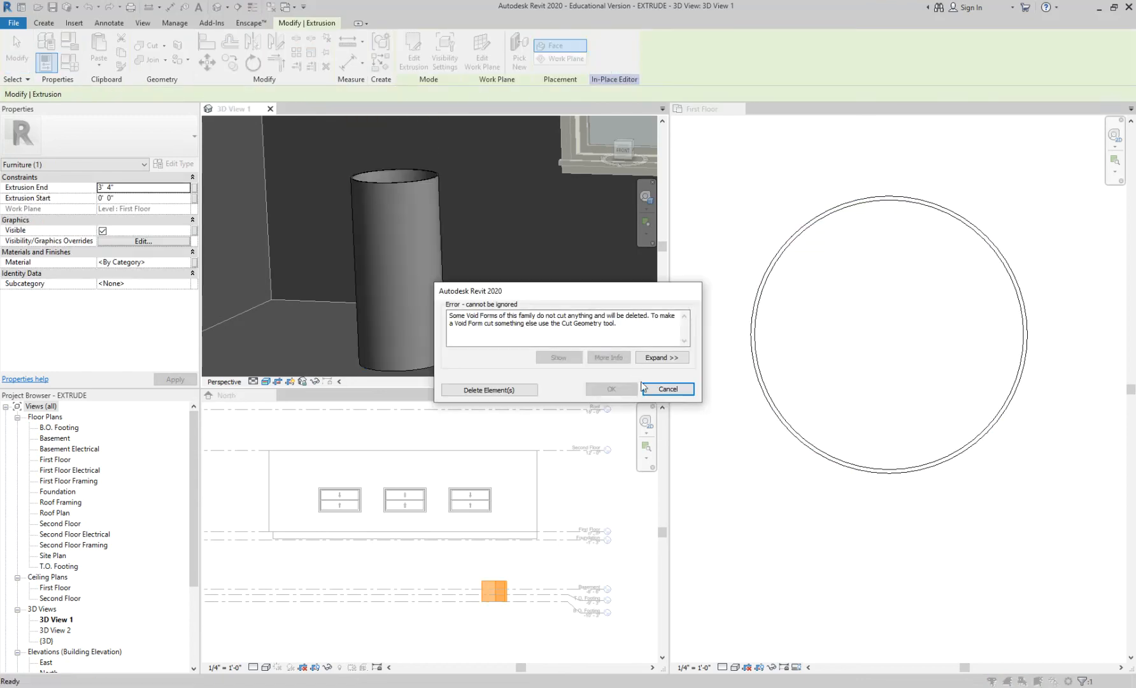
{"action": "left_click", "coordinate": [503, 389]}
{"action": "left_click", "coordinate": [733, 230]}
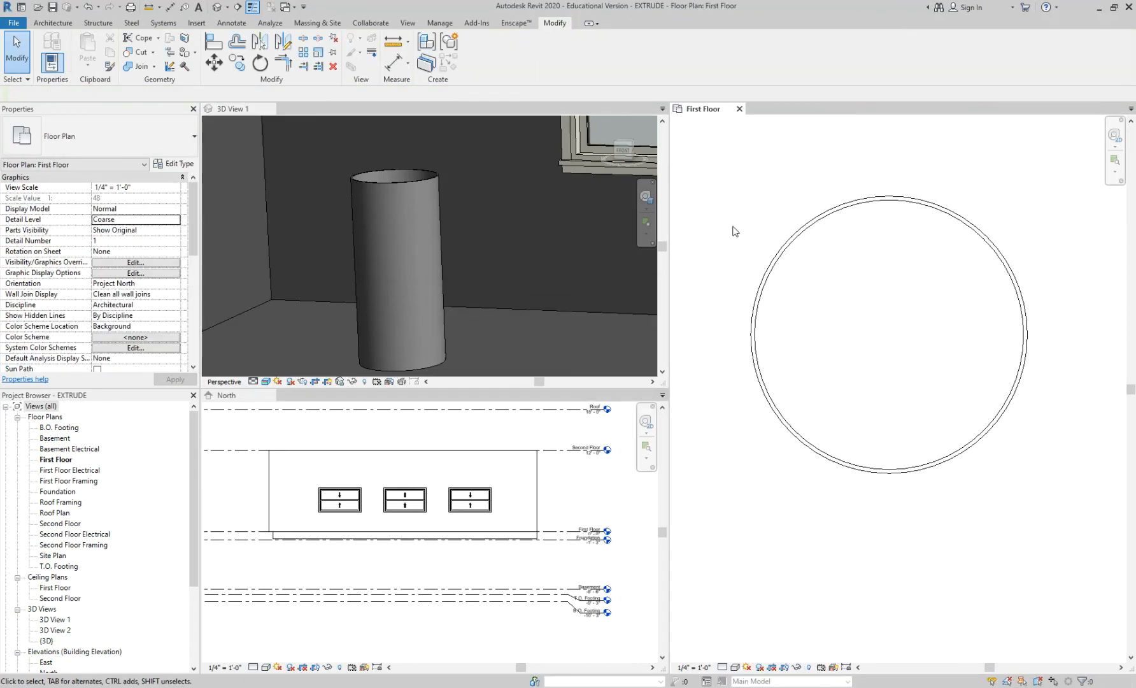
Select the finished garbage can in First Floor and again in 3D View 1 to inspect its wall.
{"action": "scroll", "coordinate": [734, 232], "scroll_direction": "up", "scroll_amount": 3}
{"action": "left_click", "coordinate": [814, 278]}
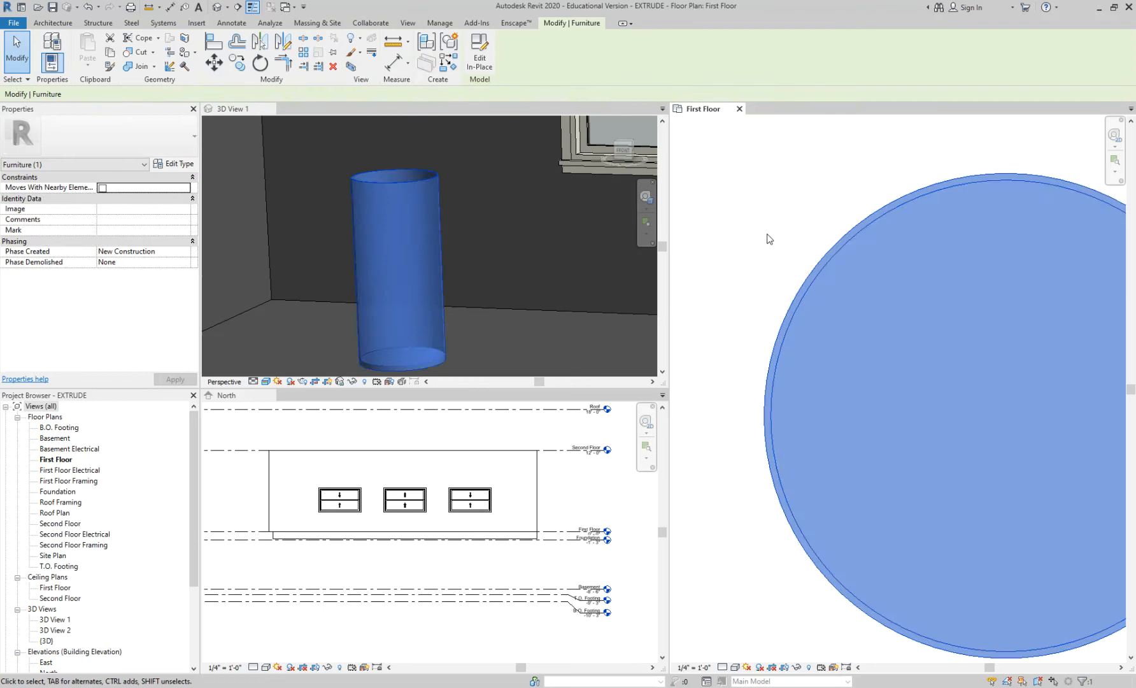
{"action": "key", "text": "Escape"}
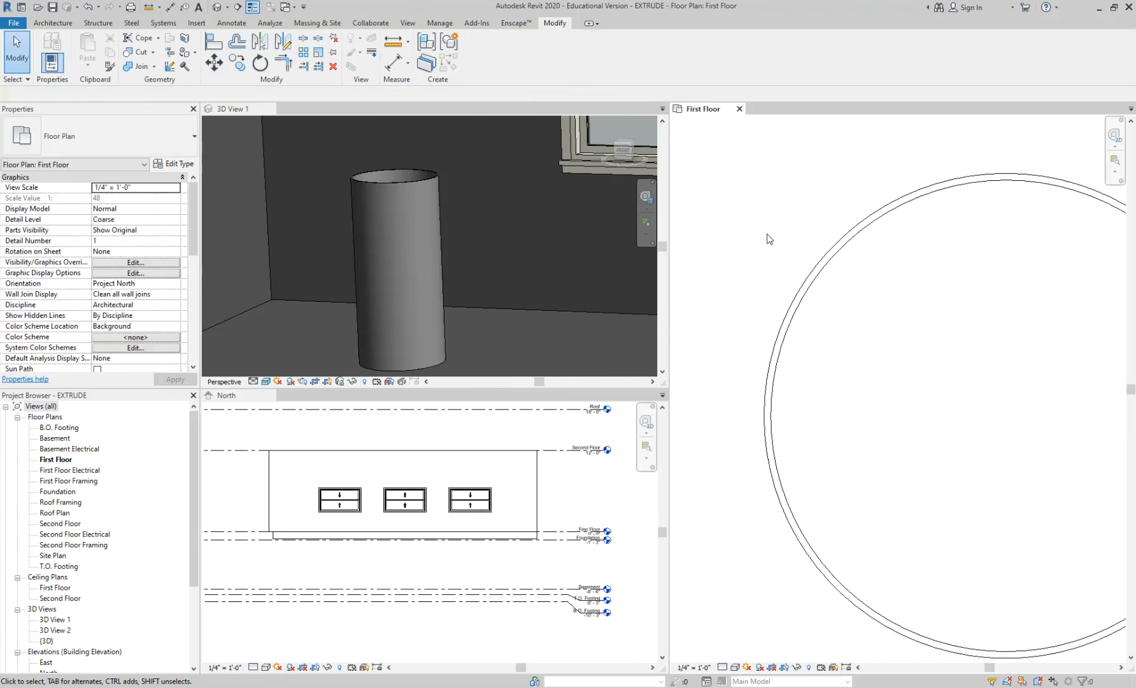
{"action": "left_click", "coordinate": [415, 184]}
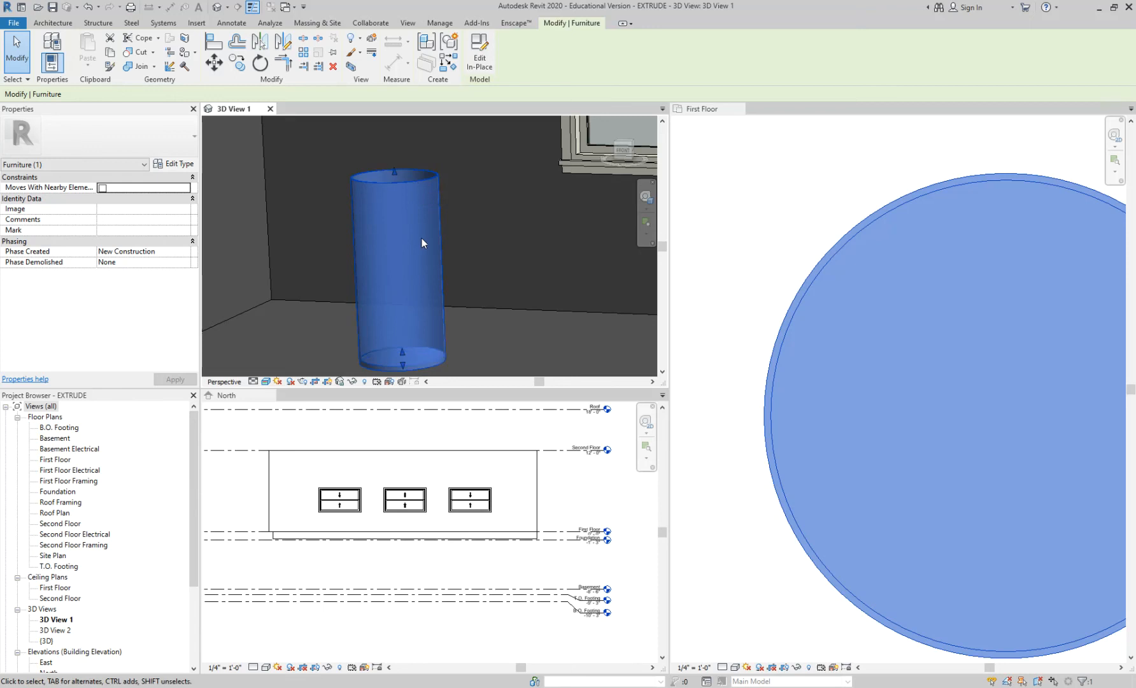
Deselect the garbage can, examine it within the room in 3D View 1, and show the empty floor beside it in First Floor.
{"action": "scroll", "coordinate": [422, 239], "scroll_direction": "down", "scroll_amount": 5}
{"action": "key", "text": "Escape"}
{"action": "scroll", "coordinate": [462, 184], "scroll_direction": "up", "scroll_amount": 3}
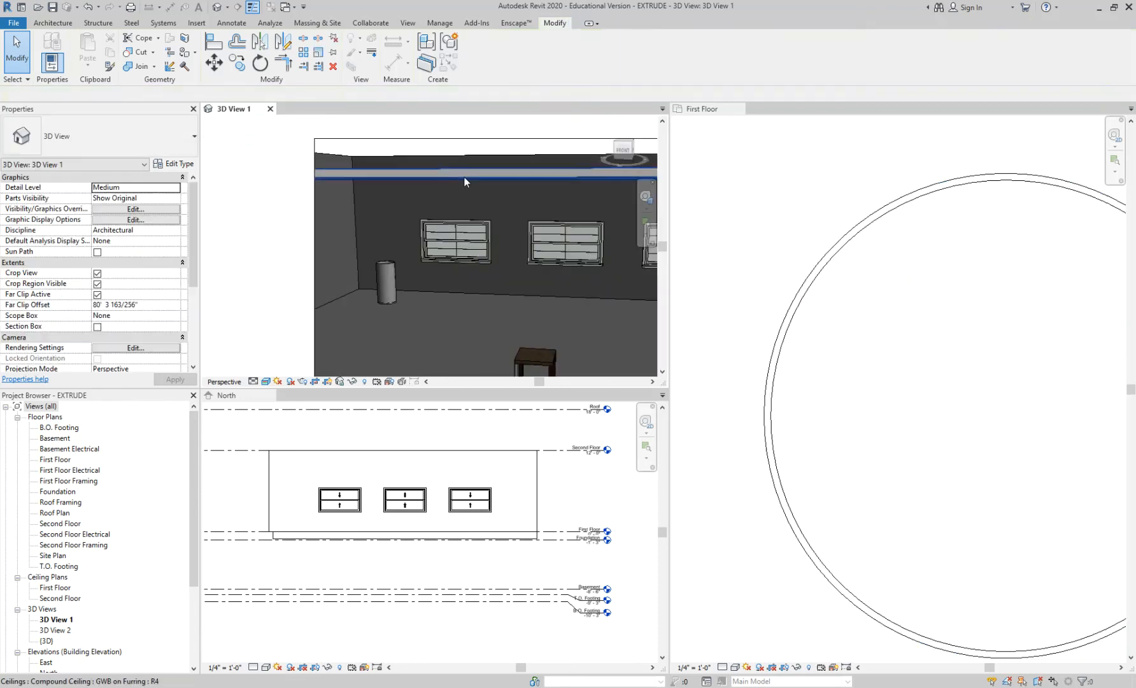
{"action": "left_click", "coordinate": [464, 177]}
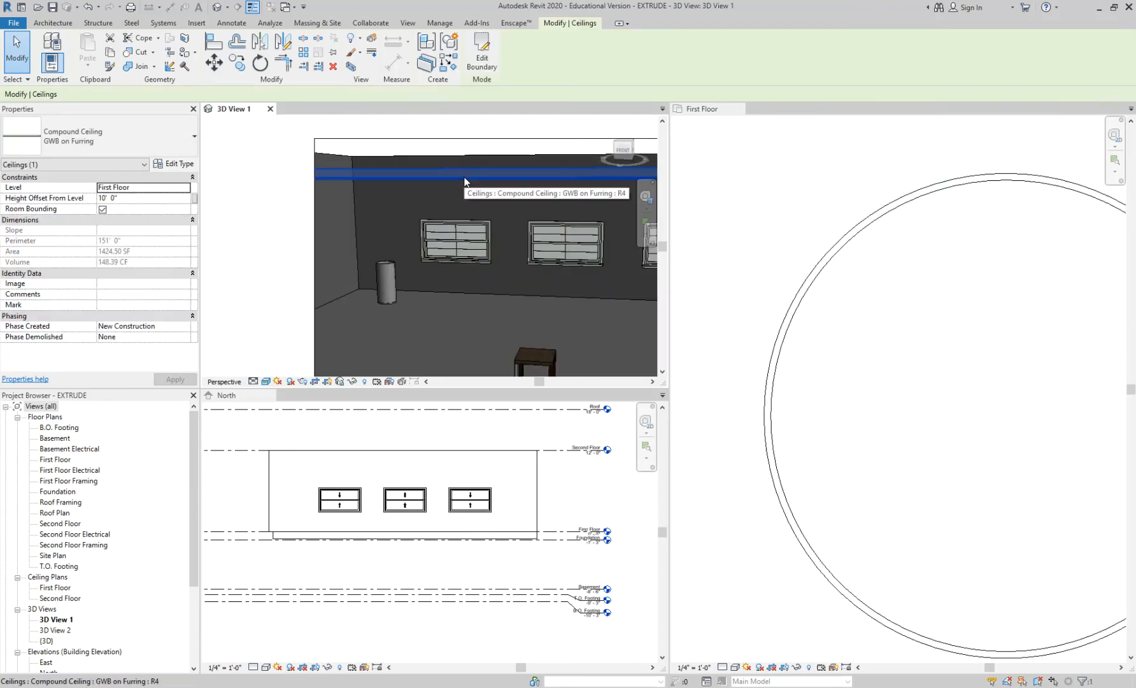
{"action": "key", "text": "Escape"}
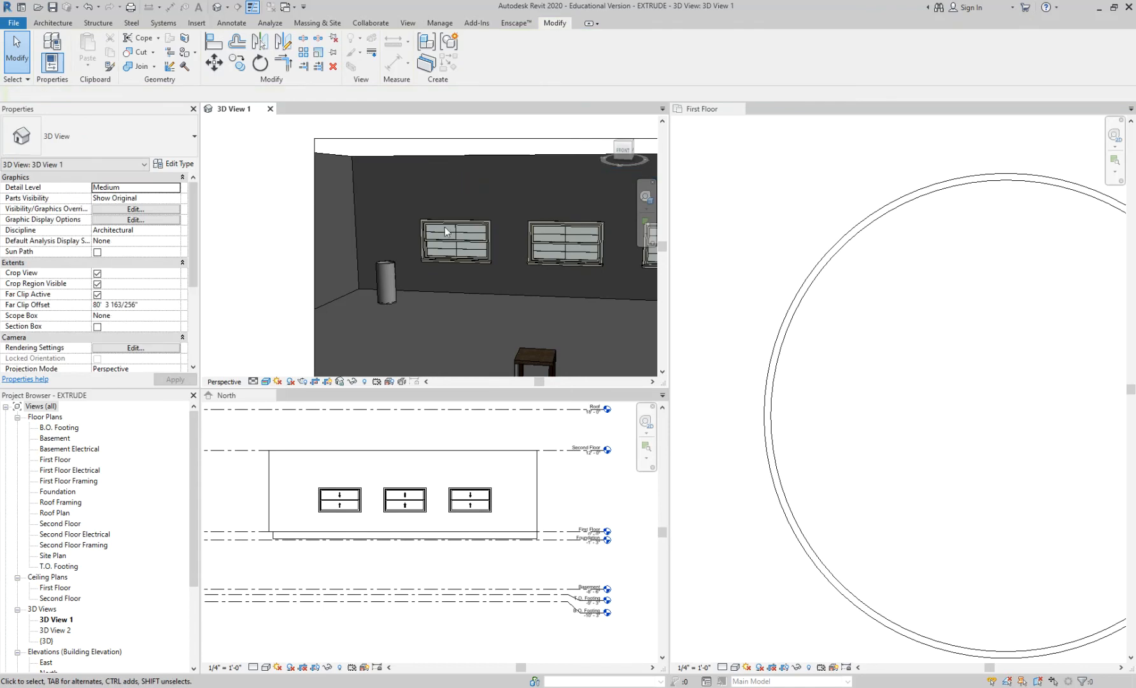
{"action": "scroll", "coordinate": [374, 256], "scroll_direction": "up", "scroll_amount": 4}
{"action": "scroll", "coordinate": [374, 240], "scroll_direction": "down", "scroll_amount": 4}
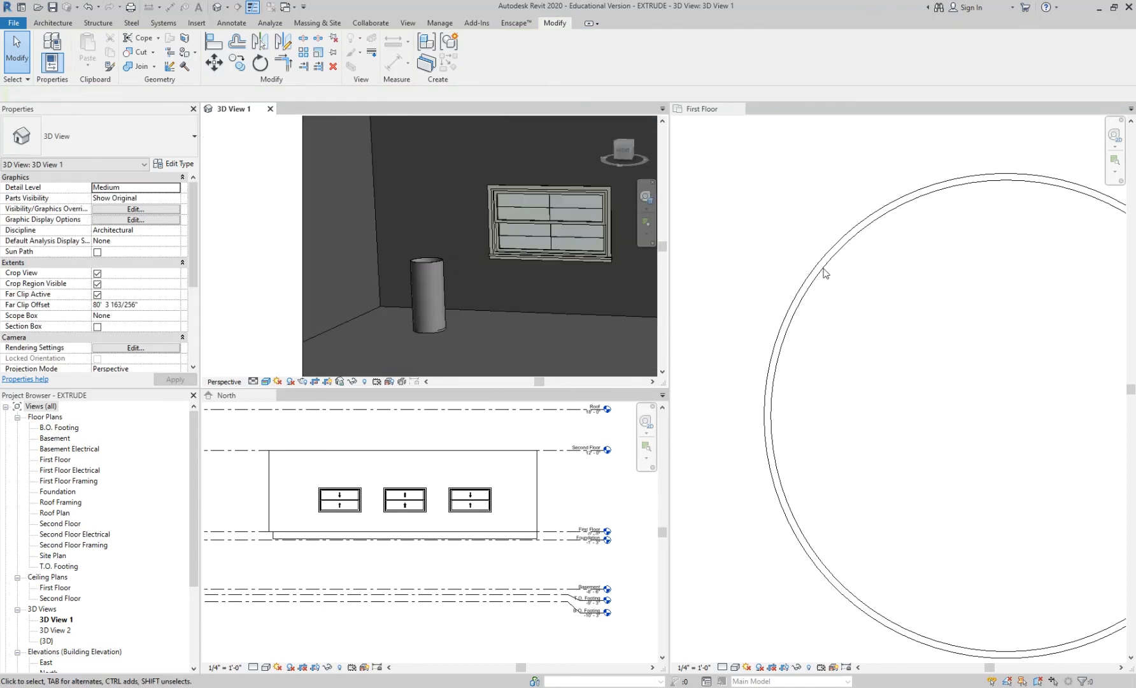
{"action": "scroll", "coordinate": [828, 287], "scroll_direction": "down", "scroll_amount": 4}
{"action": "middle_click_drag", "start_coordinate": [834, 364], "coordinate": [965, 302]}
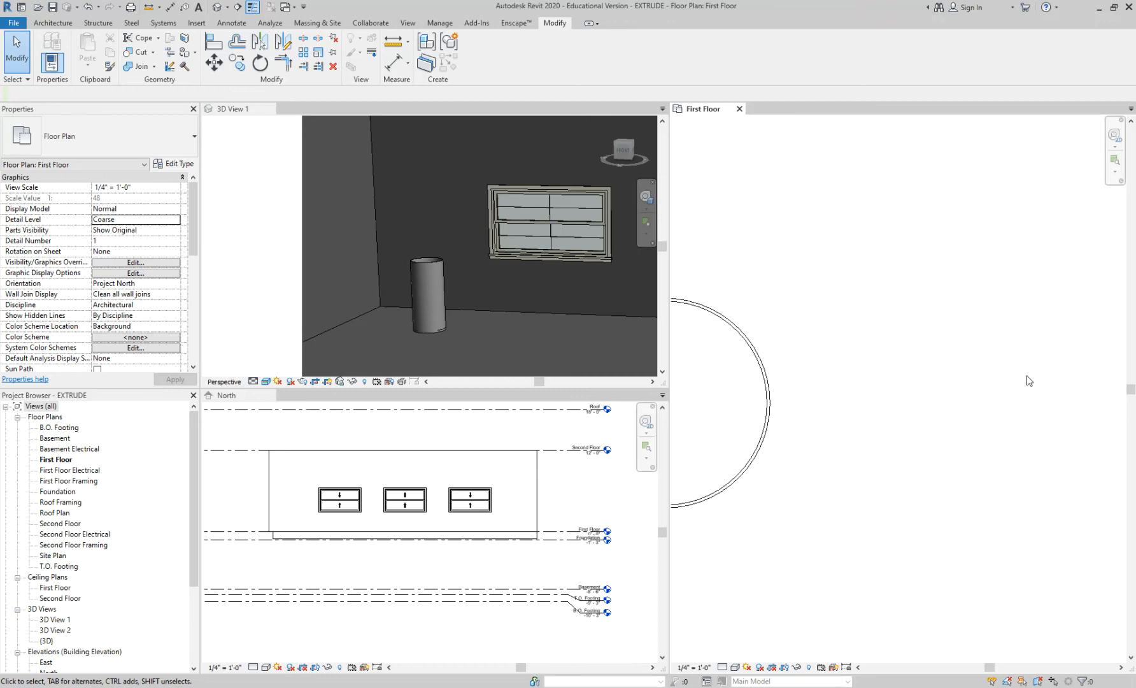
{"action": "middle_click_drag", "start_coordinate": [898, 315], "coordinate": [812, 334]}
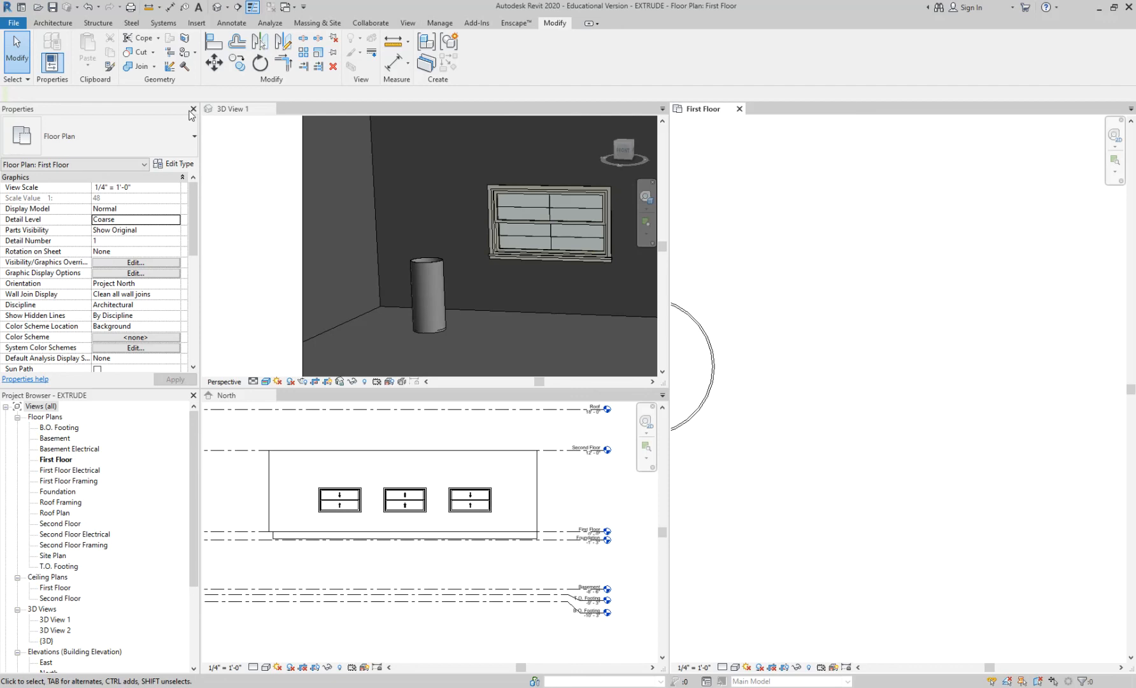
{"action": "left_click", "coordinate": [53, 23]}
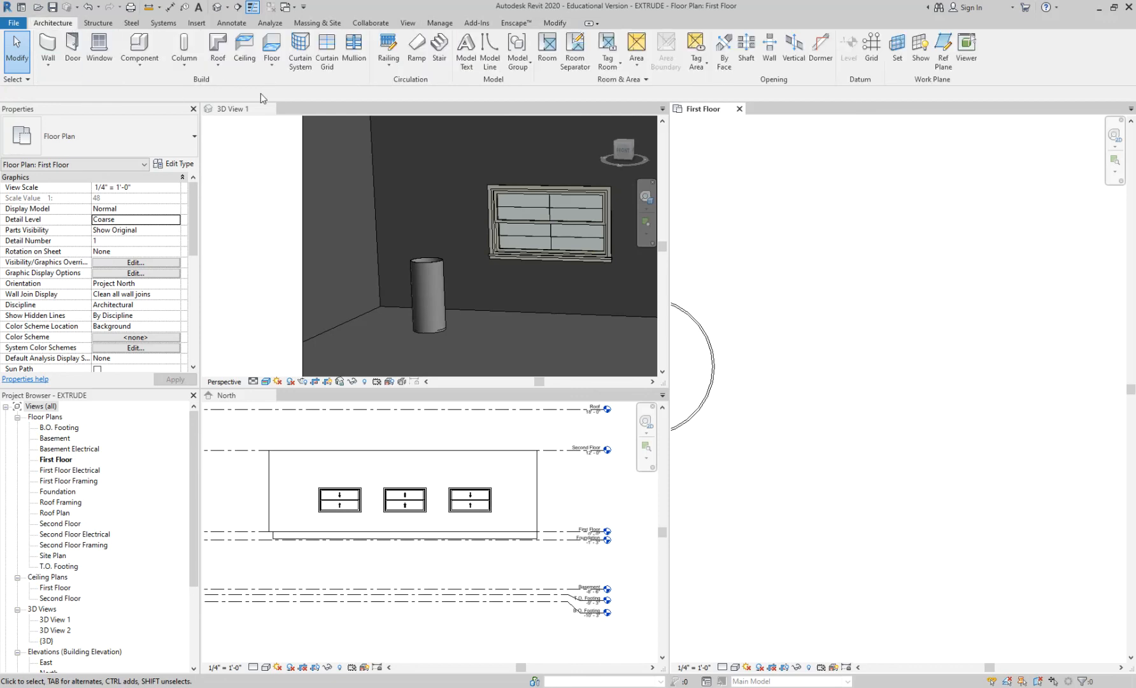
{"action": "left_click", "coordinate": [155, 45]}
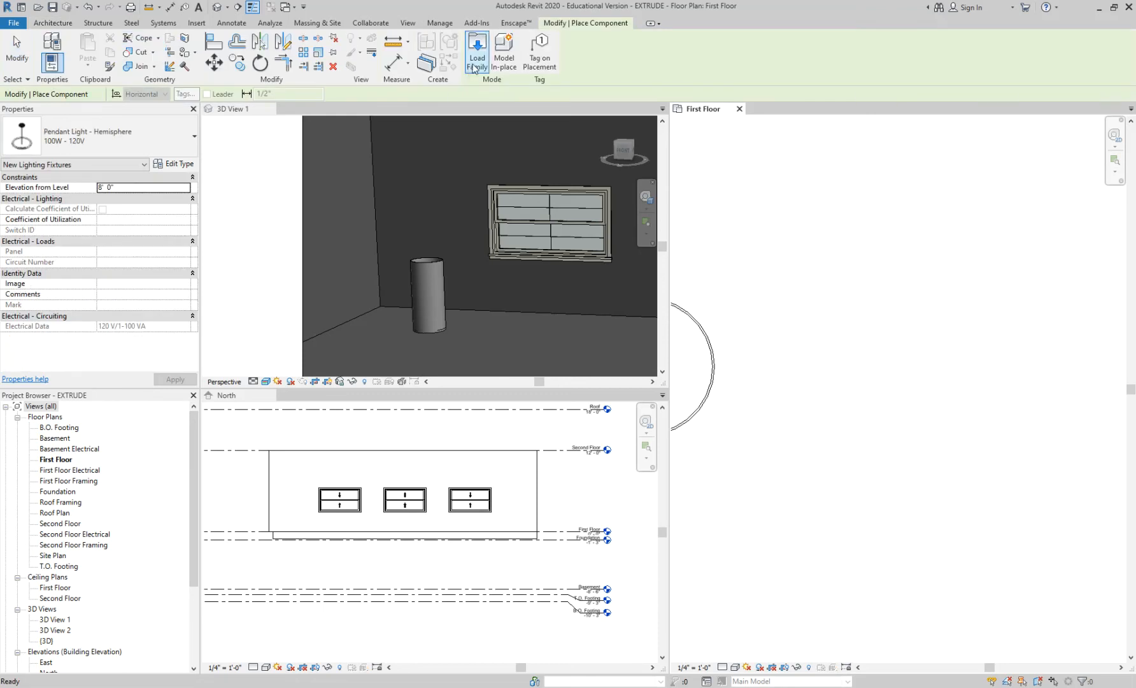
{"action": "left_click", "coordinate": [509, 25]}
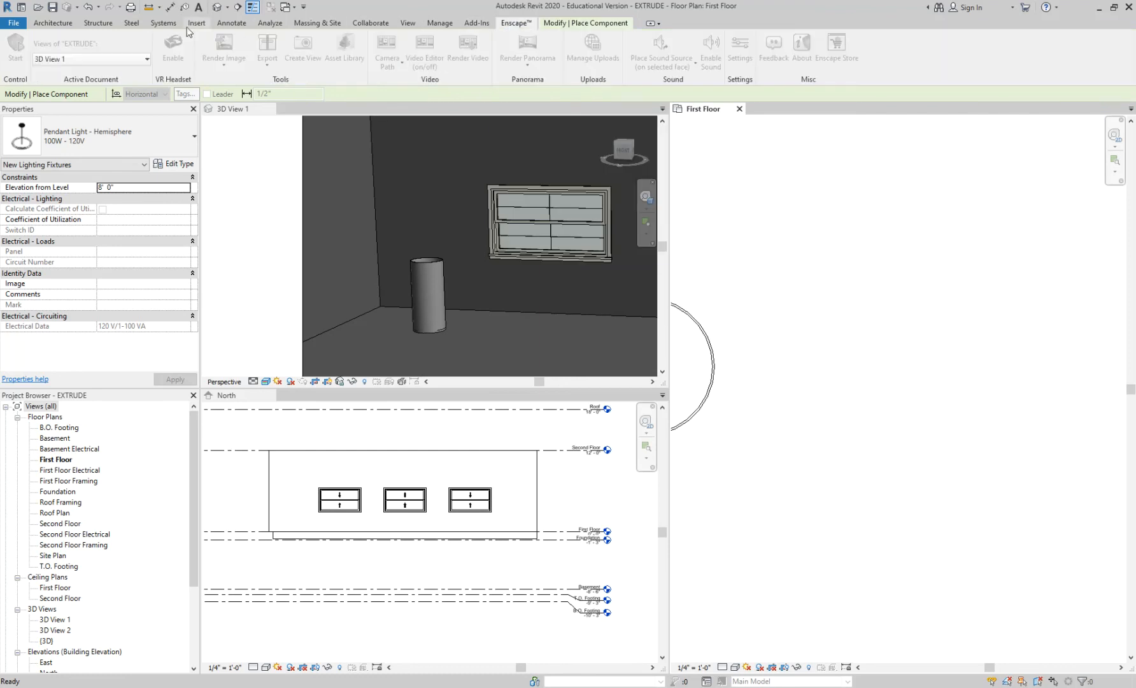
{"action": "left_click", "coordinate": [568, 23]}
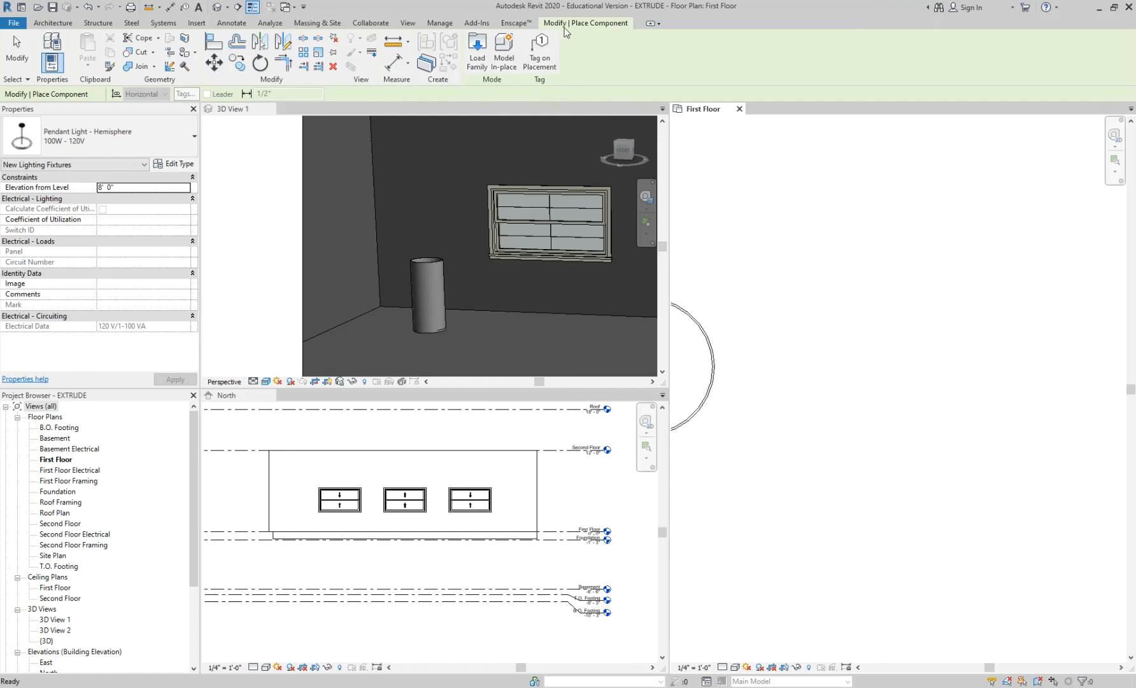
{"action": "left_click", "coordinate": [54, 22]}
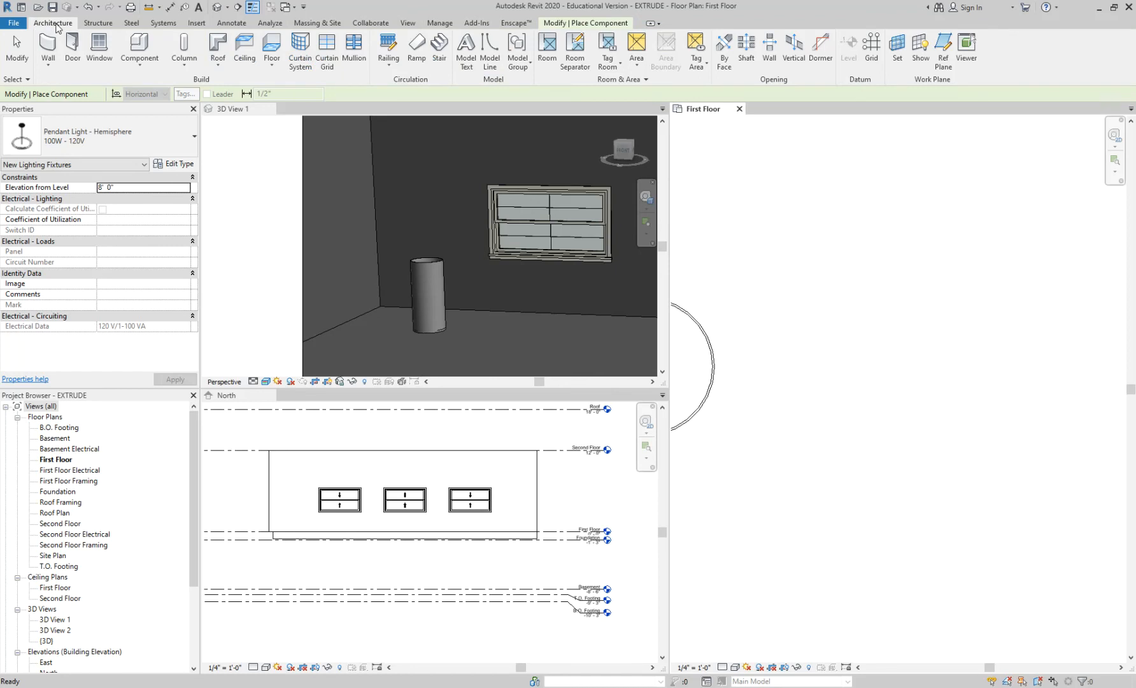
{"action": "left_click", "coordinate": [150, 50]}
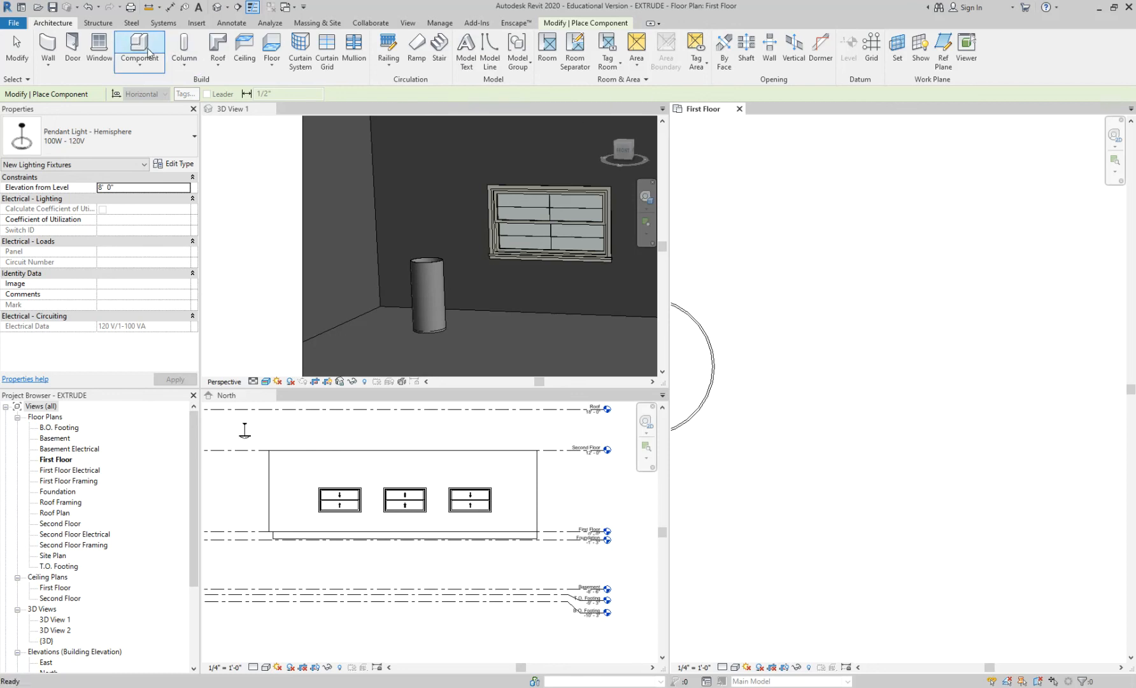
{"action": "key", "text": "Escape"}
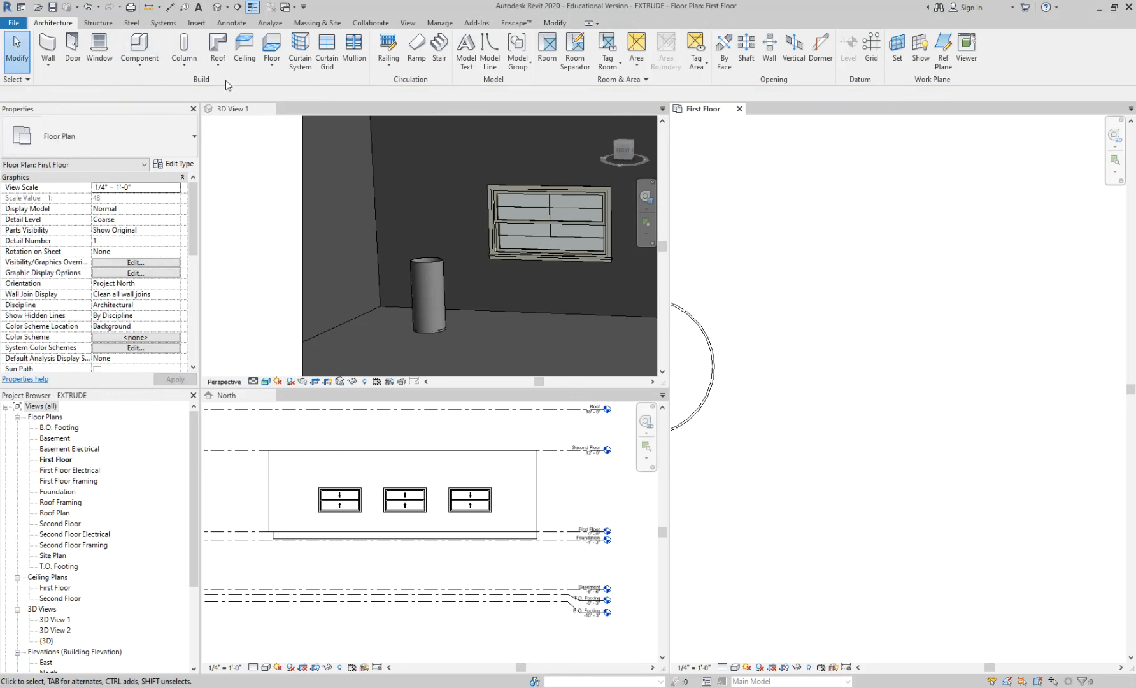
Start a new in-place component in the Furniture category, named Garbage Can - small.
{"action": "left_click", "coordinate": [140, 46]}
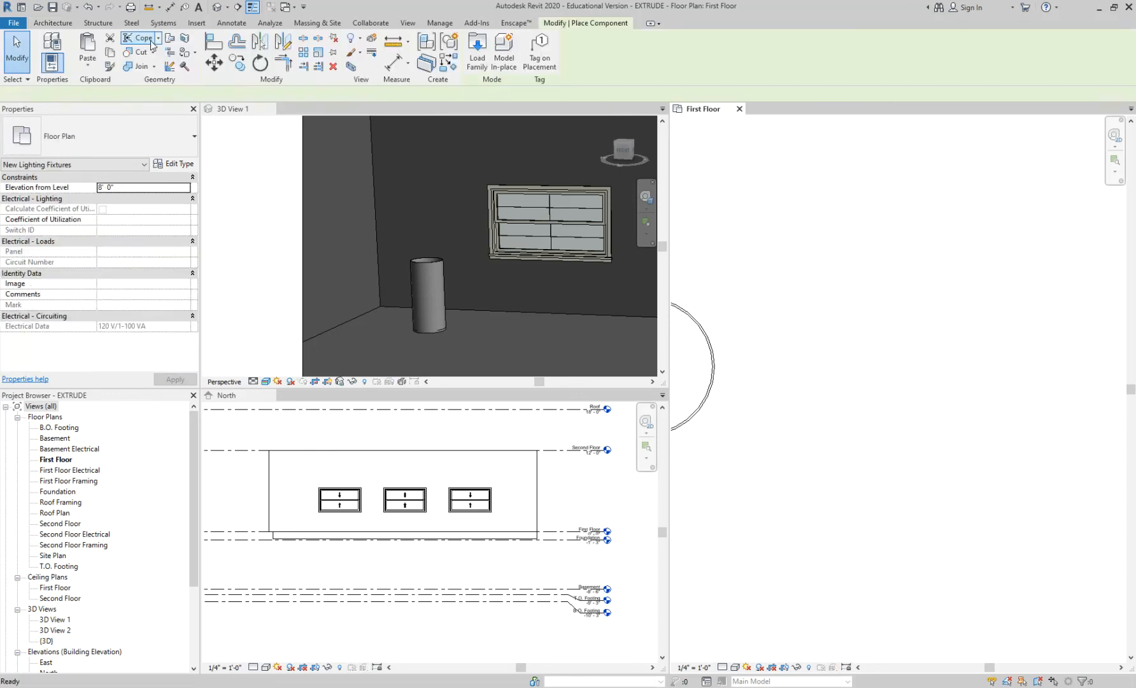
{"action": "left_click", "coordinate": [508, 51]}
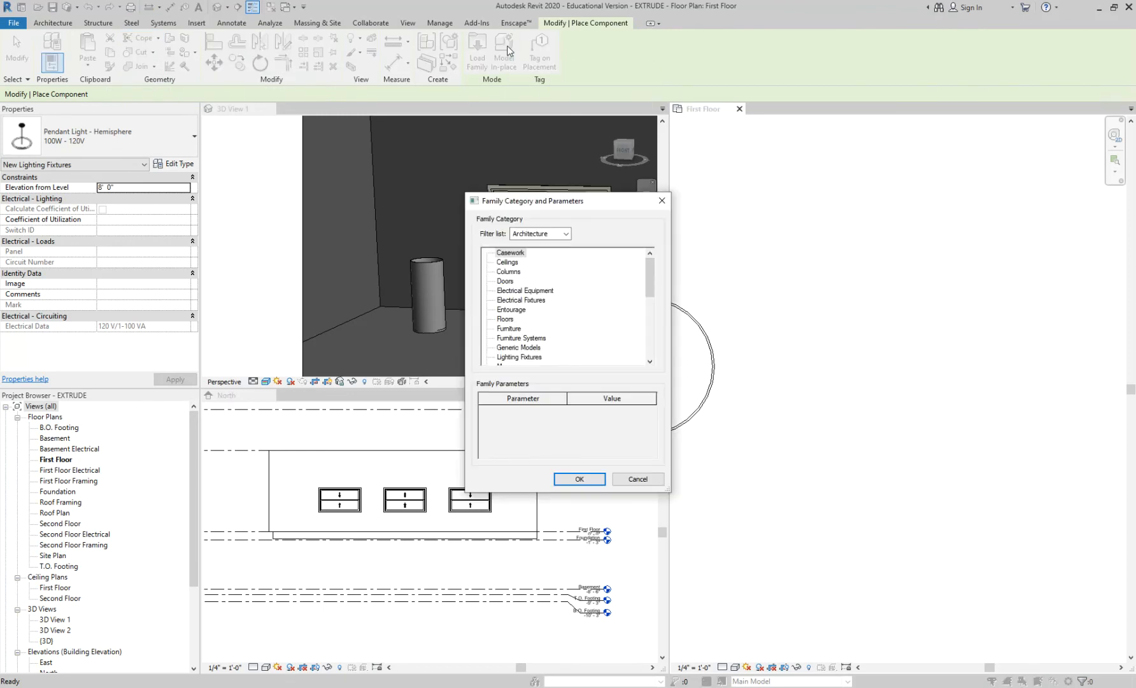
{"action": "left_click", "coordinate": [509, 329]}
{"action": "left_click", "coordinate": [576, 479]}
{"action": "type", "text": "g"}
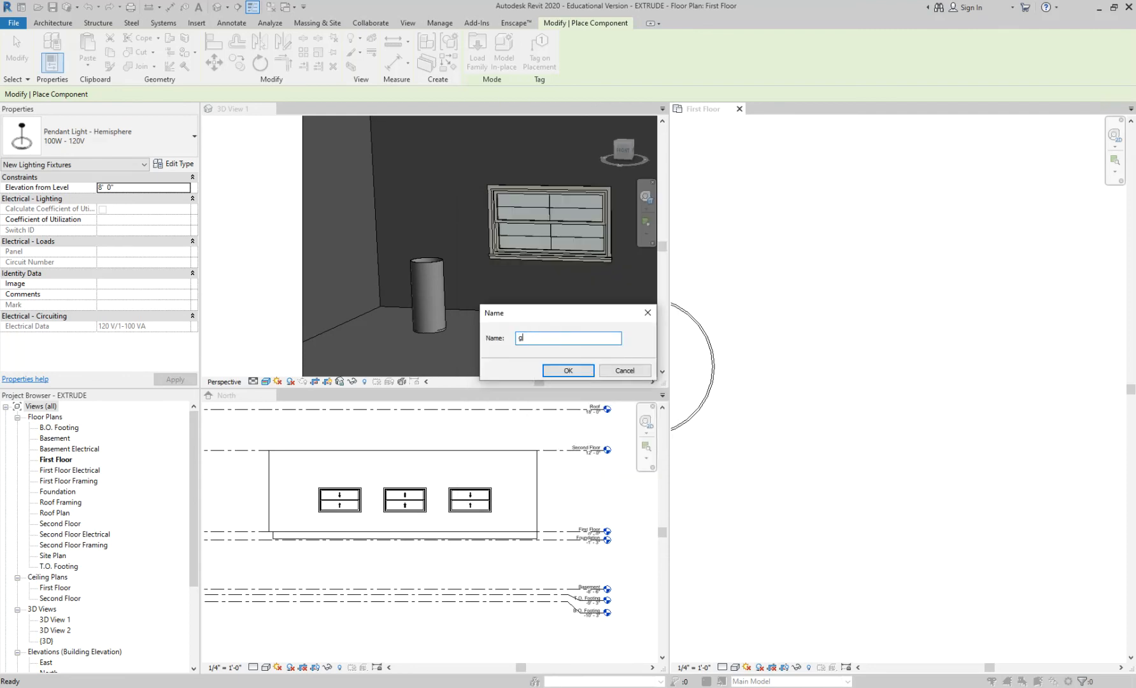
{"action": "key", "text": "BackSpace"}
{"action": "type", "text": "Garbage"}
{"action": "left_click", "coordinate": [568, 370]}
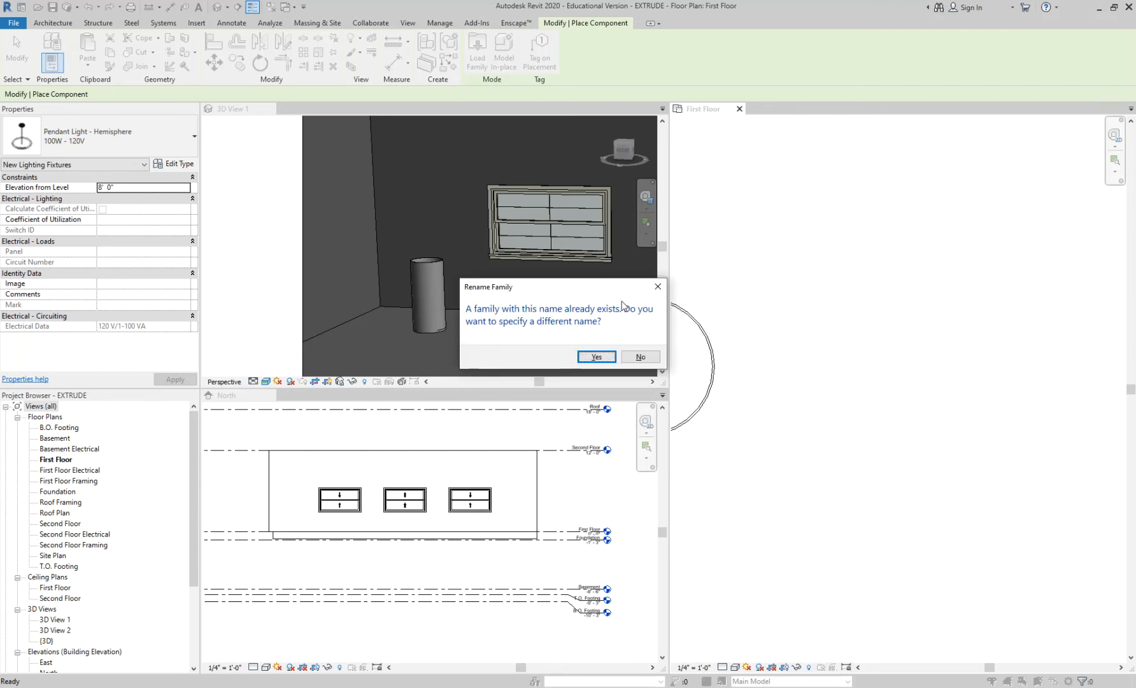
{"action": "left_click", "coordinate": [609, 356]}
{"action": "left_click", "coordinate": [588, 339]}
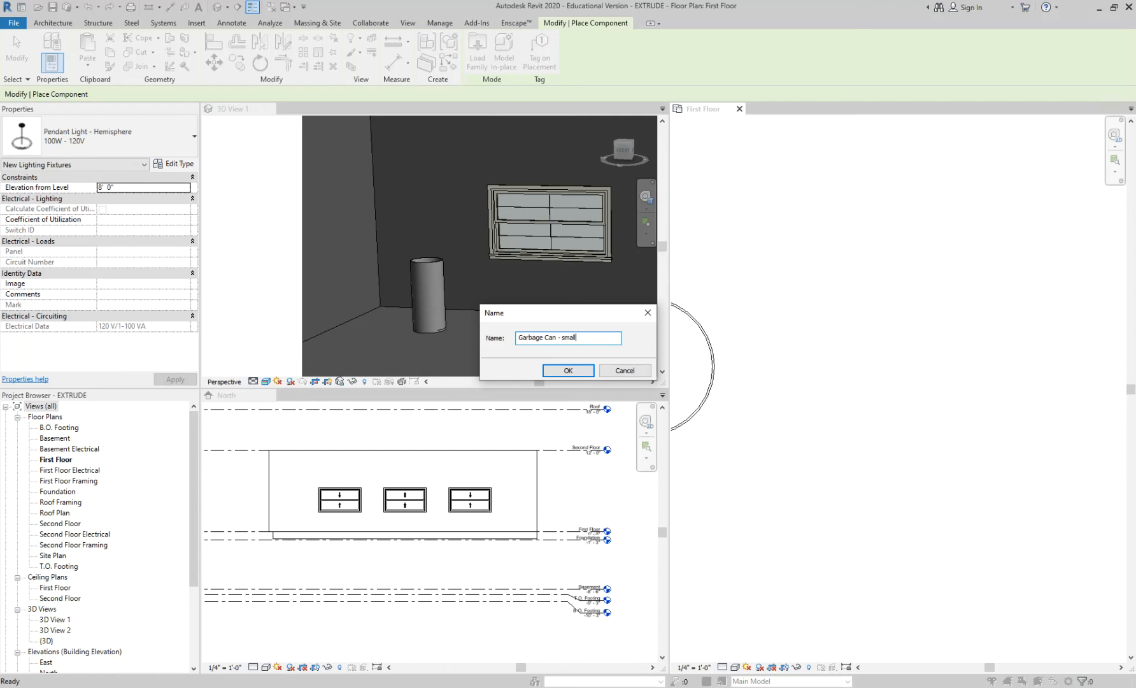
{"action": "left_click", "coordinate": [568, 371]}
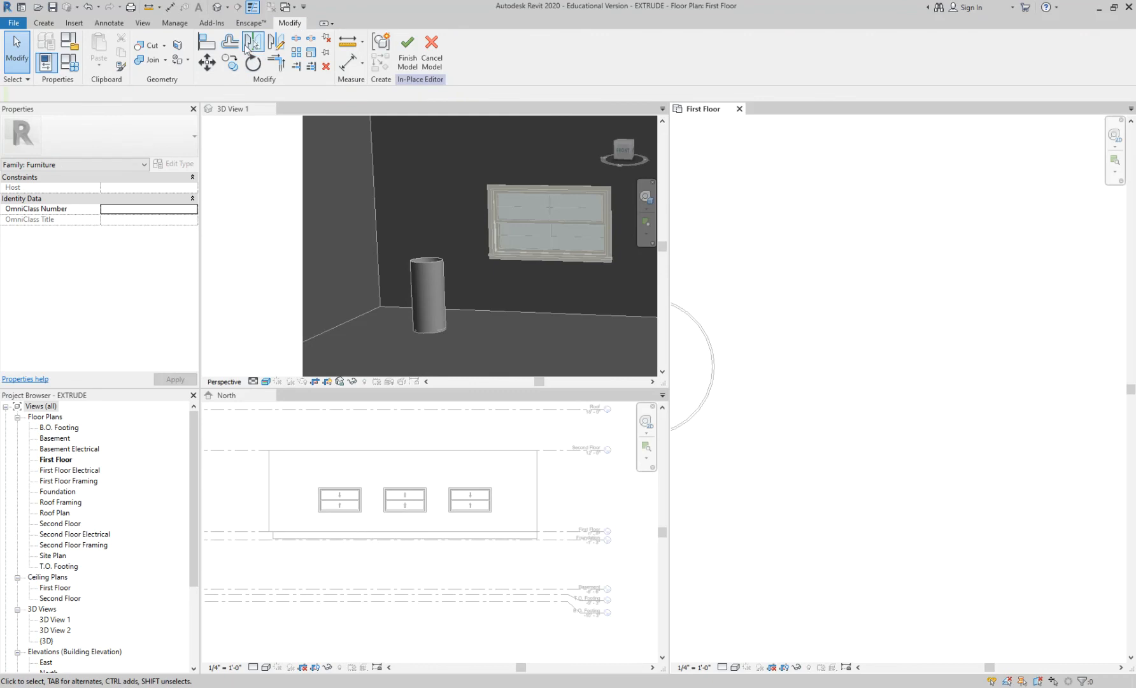
Start a solid extrusion and sketch a circle of 0' 9" radius on the empty floor beside the tall garbage can in First Floor.
{"action": "left_click", "coordinate": [51, 24]}
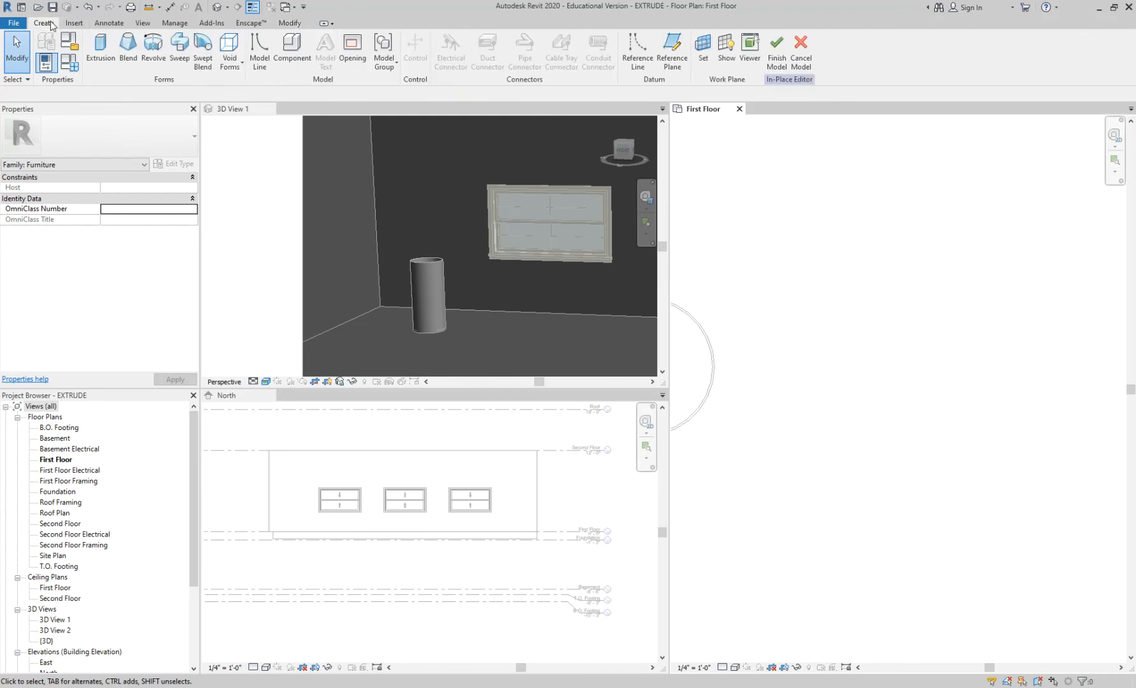
{"action": "left_click", "coordinate": [98, 47]}
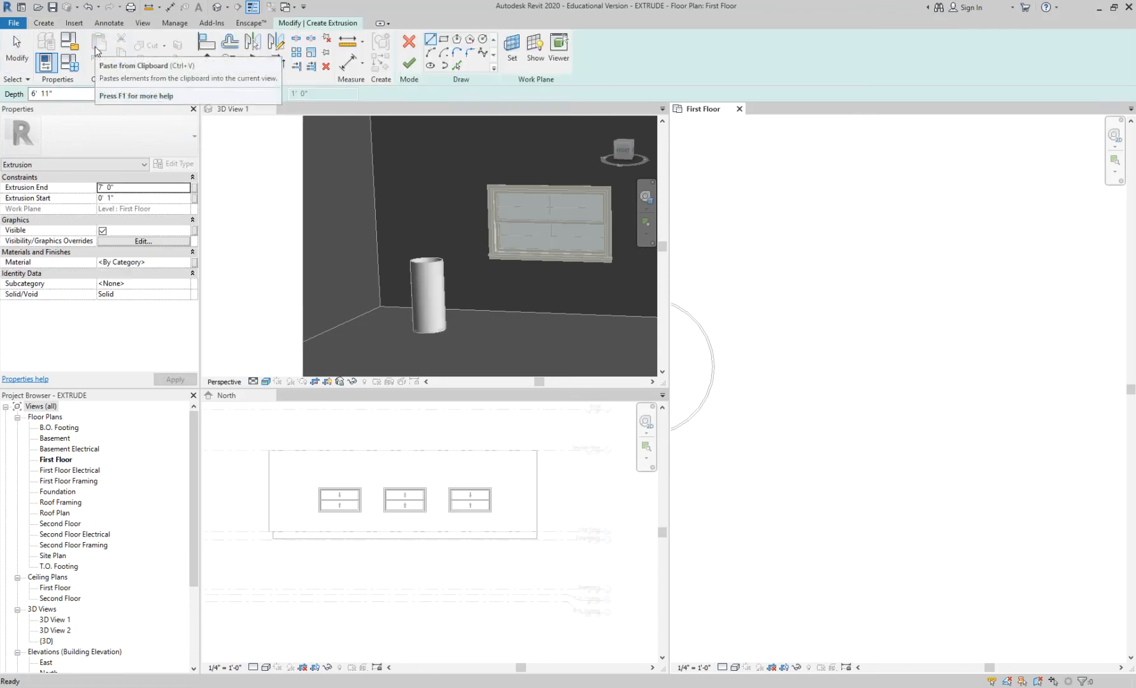
{"action": "left_click", "coordinate": [482, 40]}
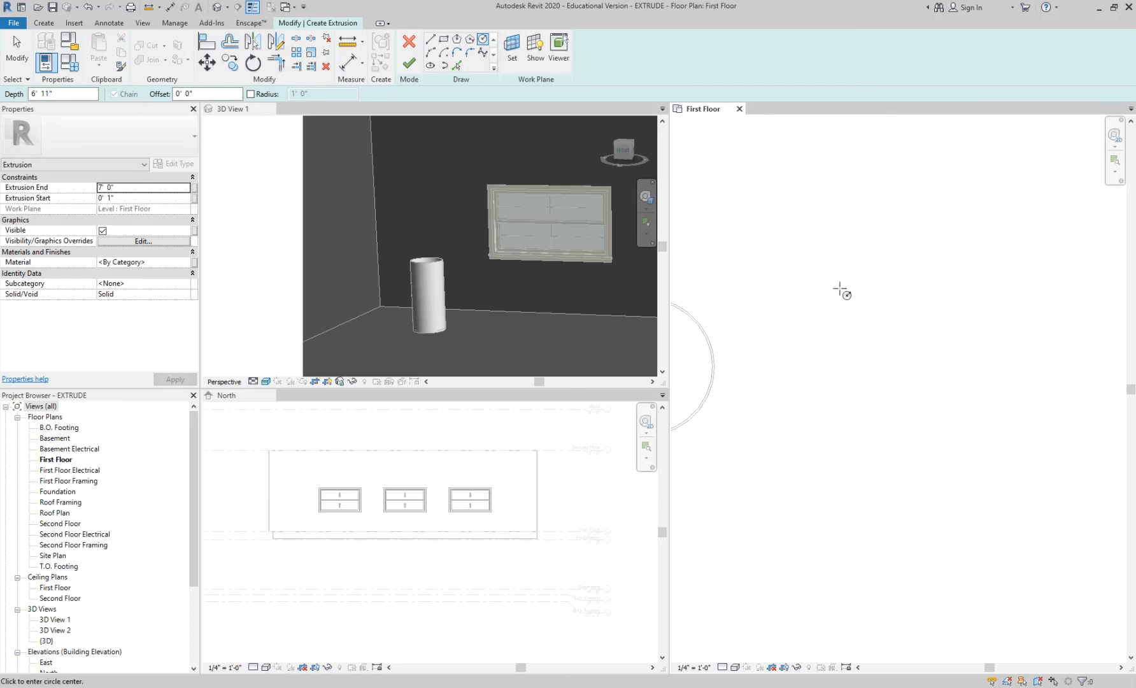
{"action": "left_click", "coordinate": [879, 260]}
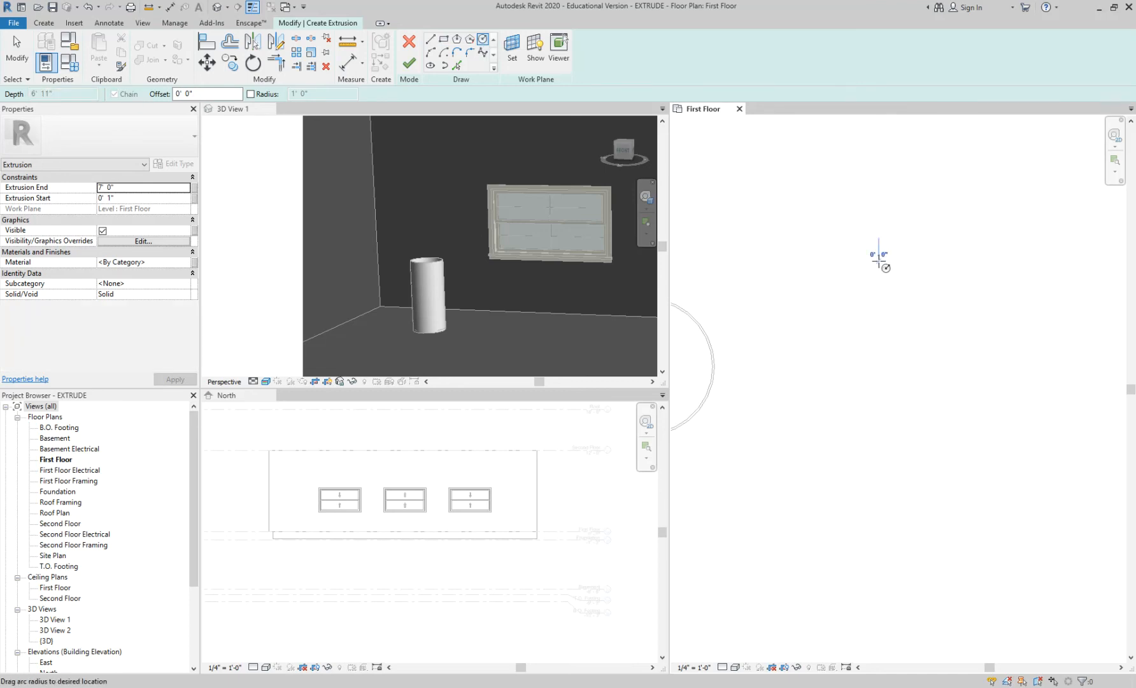
{"action": "type", "text": "0 9"}
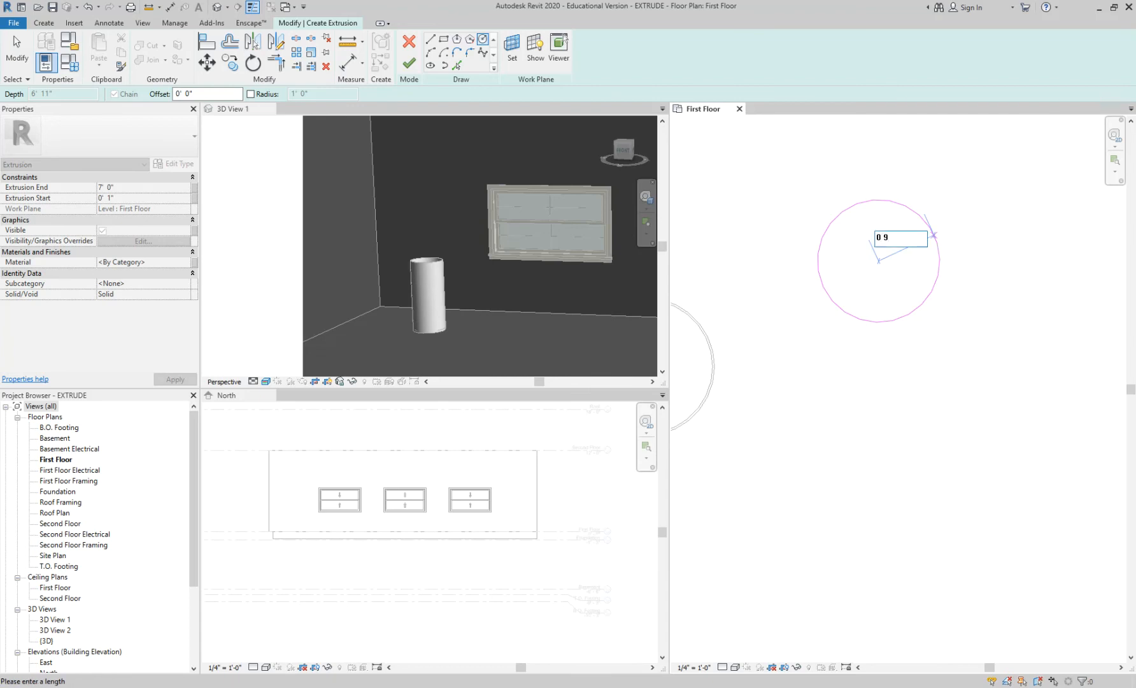
{"action": "key", "text": "Return"}
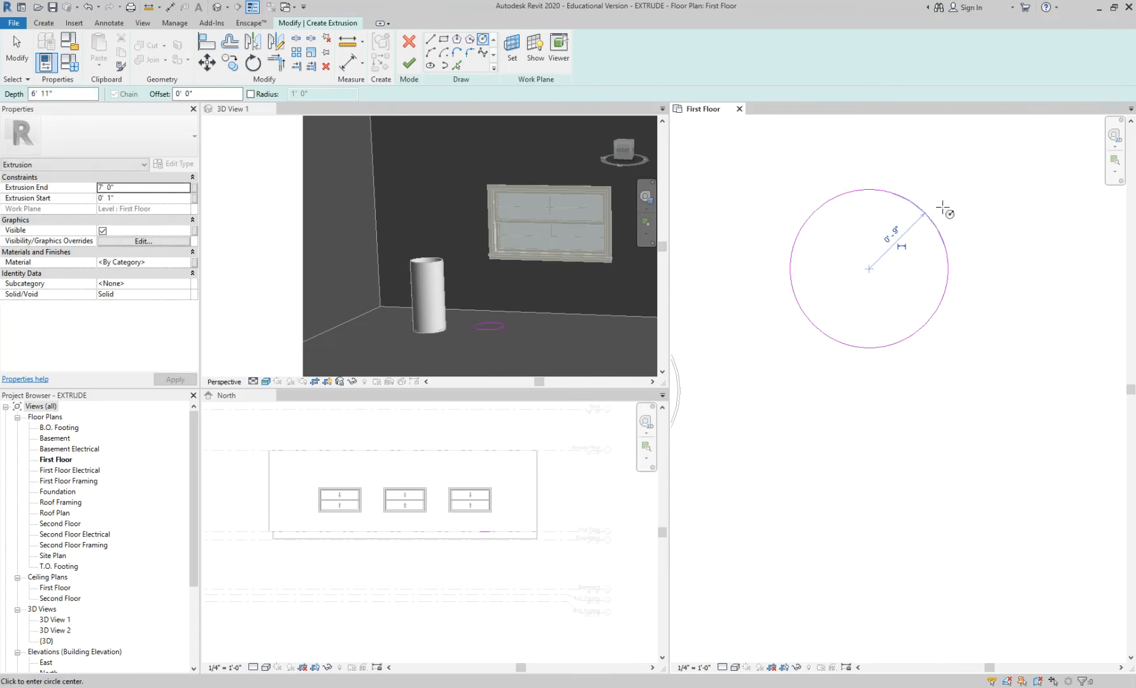
{"action": "scroll", "coordinate": [956, 217], "scroll_direction": "up", "scroll_amount": 2}
{"action": "scroll", "coordinate": [956, 217], "scroll_direction": "up", "scroll_amount": 1}
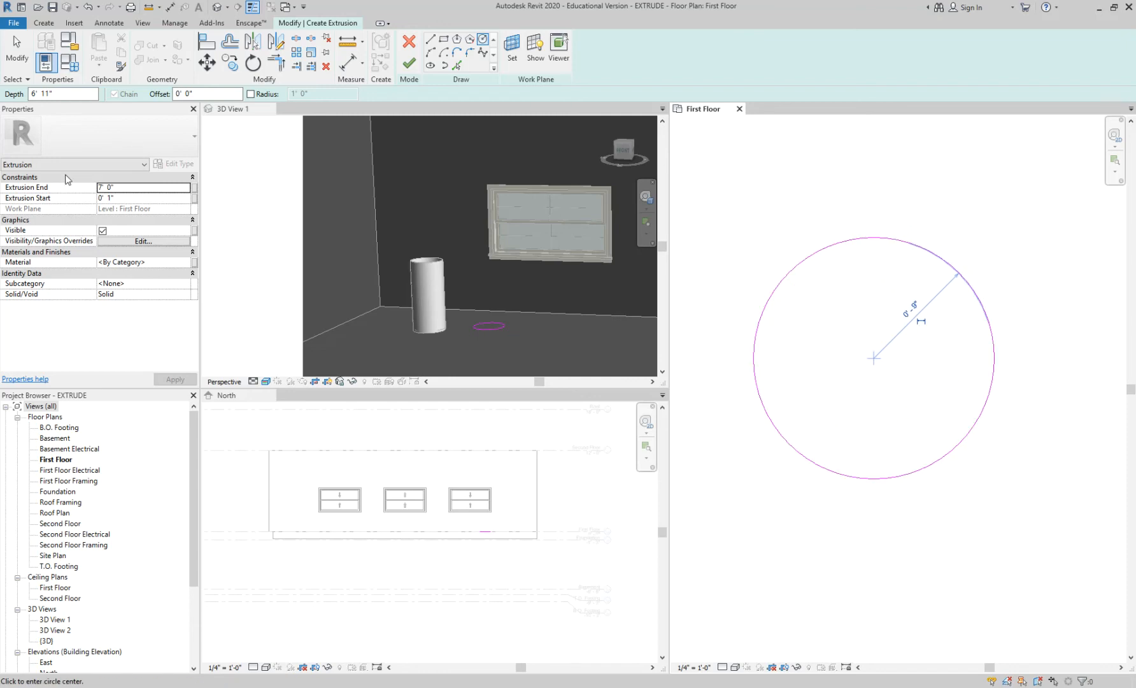
Set the small can's extrusion start to 0' 0" and extrusion end to 2' 0", and finish the sketch.
{"action": "left_click", "coordinate": [125, 198]}
{"action": "type", "text": "0"}
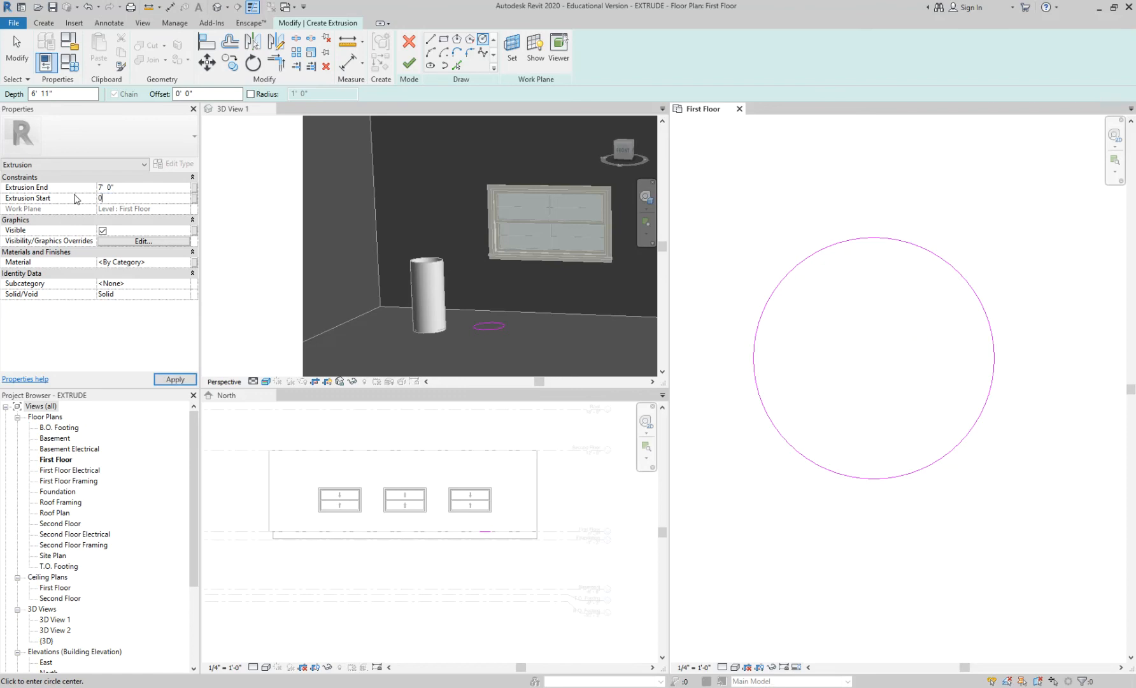
{"action": "key", "text": "Return"}
{"action": "left_click", "coordinate": [118, 179]}
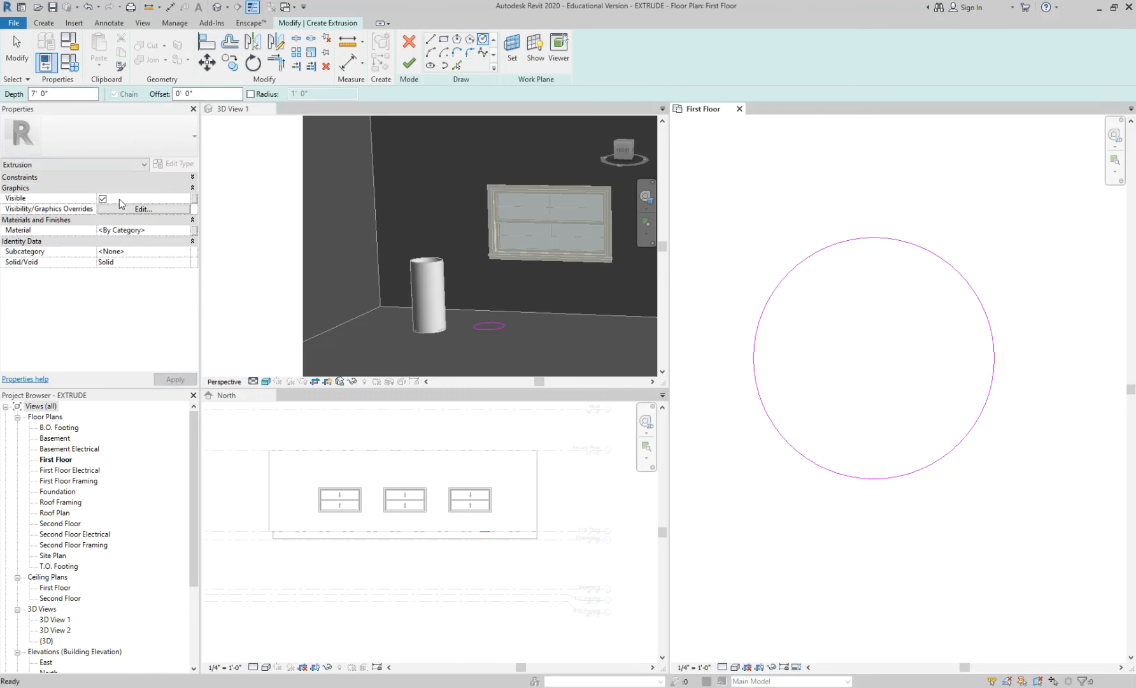
{"action": "left_click", "coordinate": [118, 178]}
{"action": "left_click", "coordinate": [96, 188]}
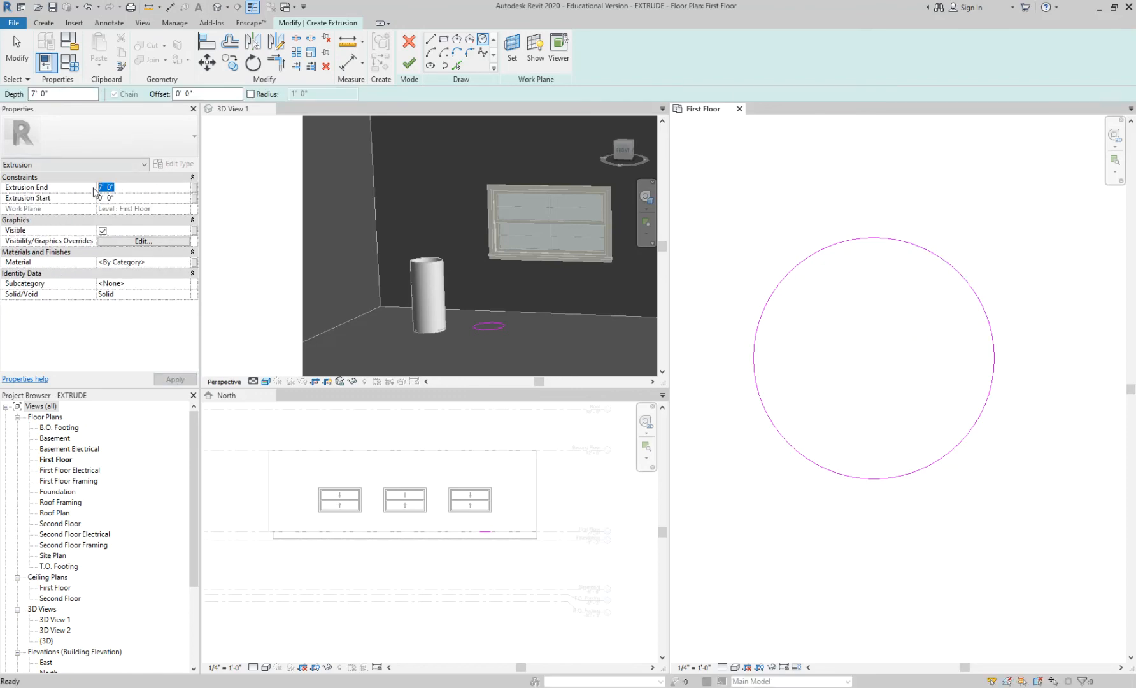
{"action": "type", "text": "2"}
{"action": "left_click", "coordinate": [134, 207]}
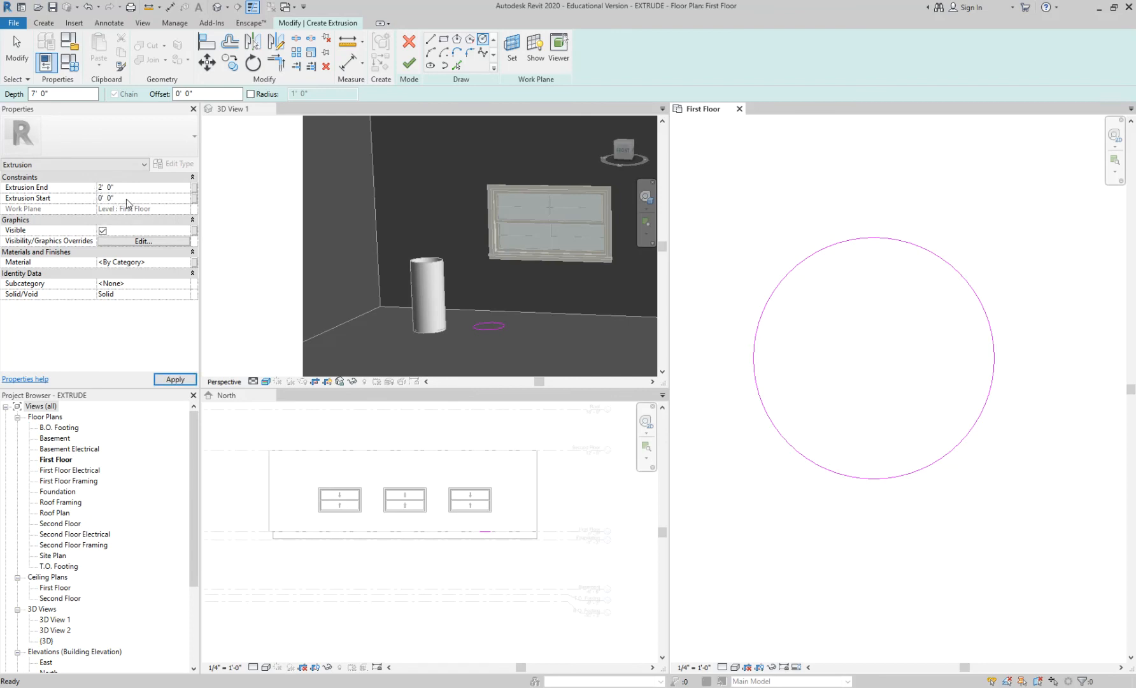
{"action": "left_click", "coordinate": [409, 63]}
{"action": "left_click", "coordinate": [782, 206]}
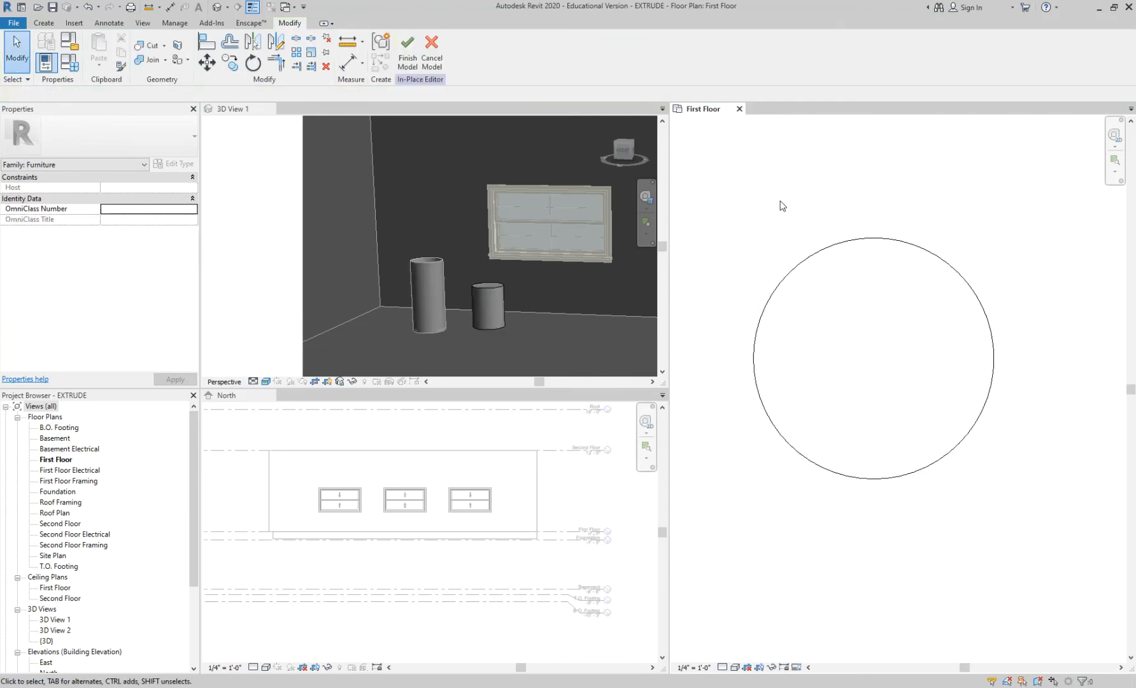
Try the Realistic and Shaded visual styles on the two garbage cans in 3D View 1.
{"action": "scroll", "coordinate": [464, 310], "scroll_direction": "up", "scroll_amount": 3}
{"action": "scroll", "coordinate": [504, 271], "scroll_direction": "up", "scroll_amount": 2}
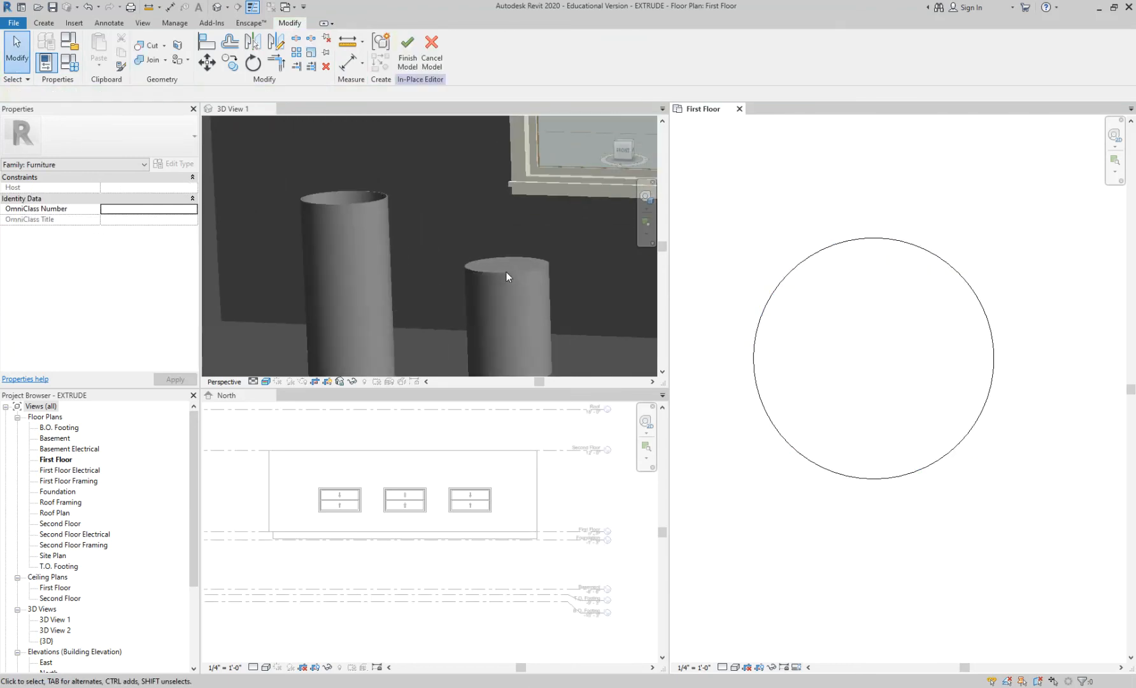
{"action": "scroll", "coordinate": [508, 255], "scroll_direction": "down", "scroll_amount": 2}
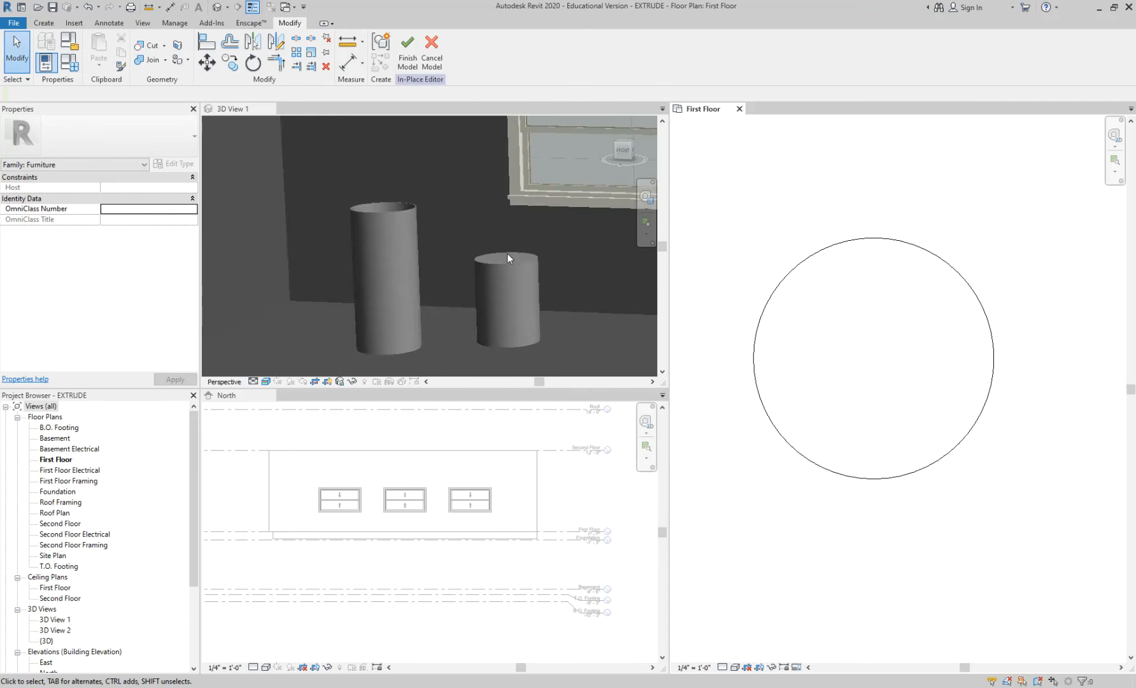
{"action": "scroll", "coordinate": [512, 285], "scroll_direction": "up", "scroll_amount": 2}
{"action": "left_click", "coordinate": [506, 288]}
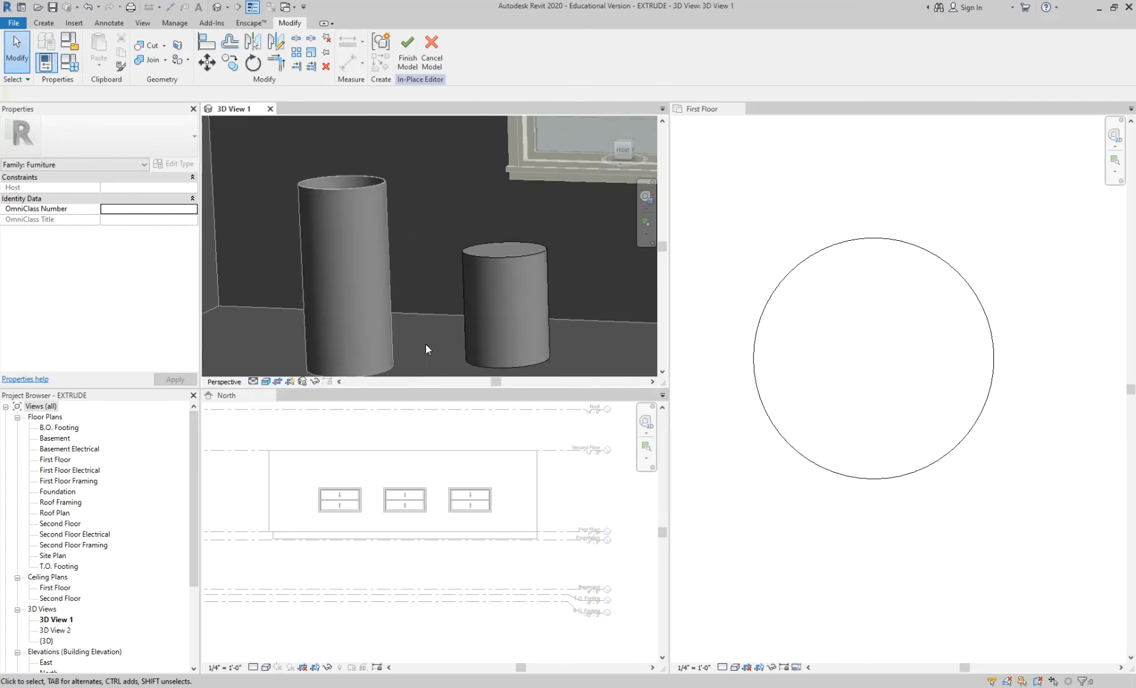
{"action": "left_click", "coordinate": [266, 380]}
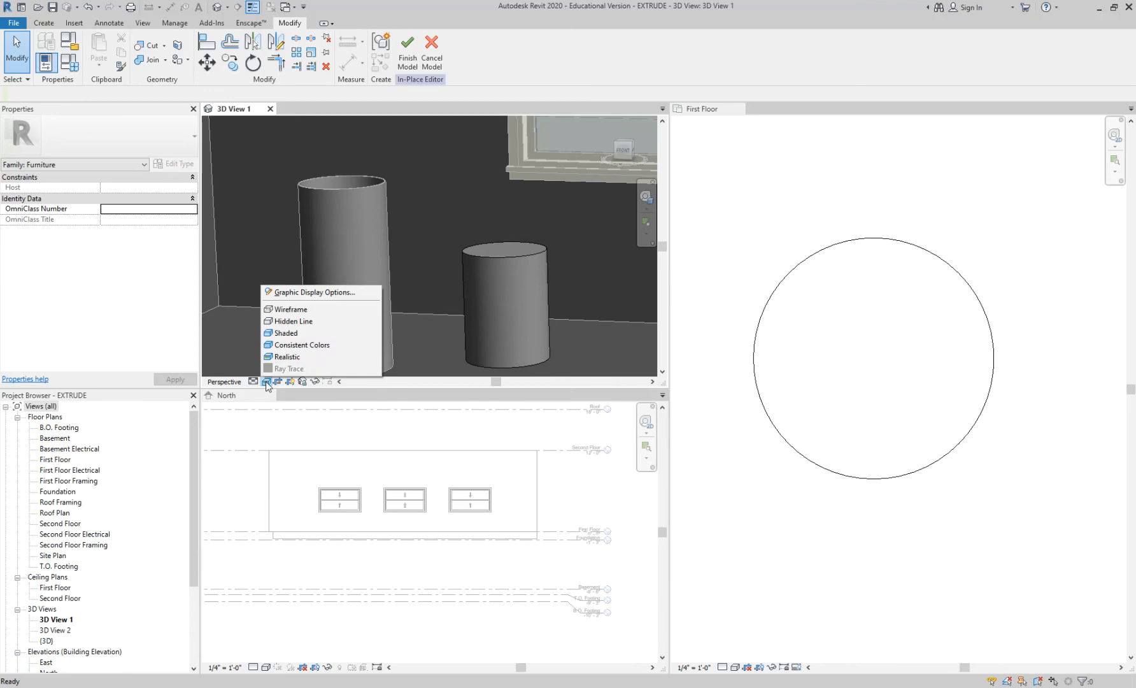
{"action": "left_click", "coordinate": [295, 357]}
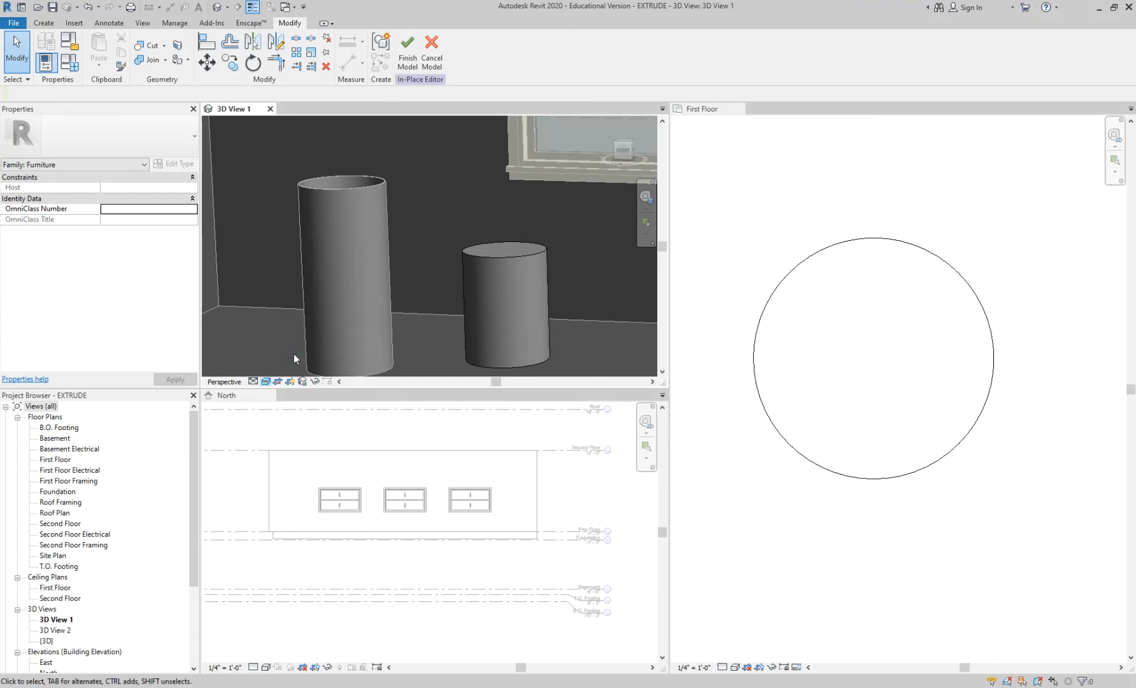
{"action": "left_click", "coordinate": [268, 381]}
{"action": "left_click", "coordinate": [286, 344]}
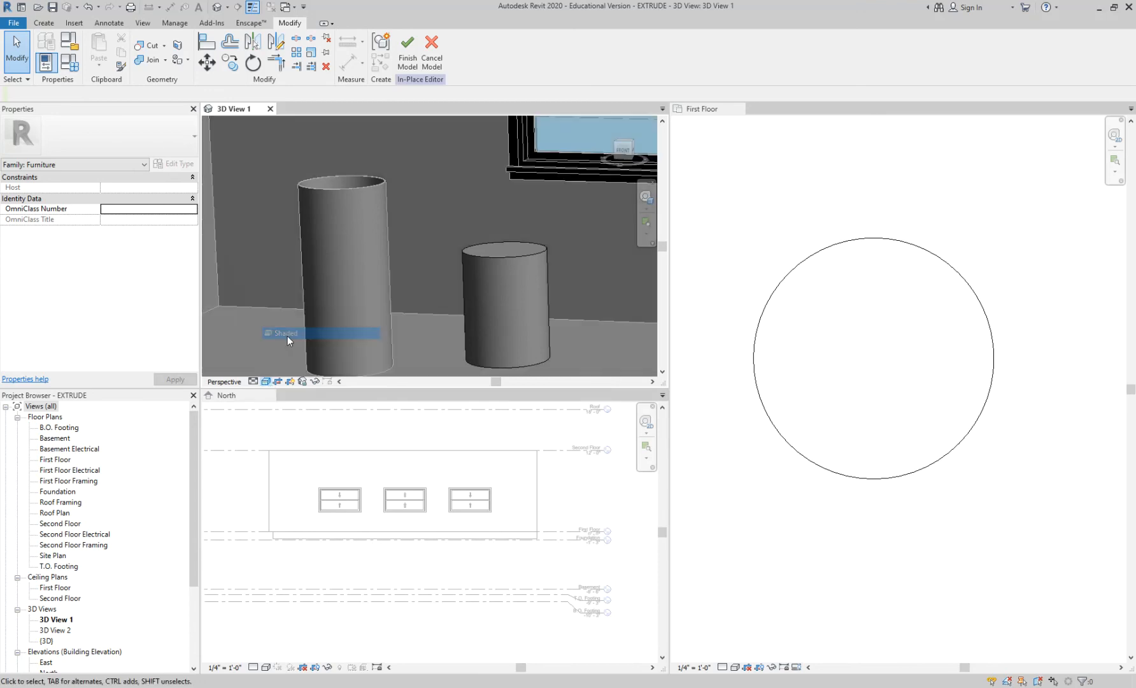
Set the visual style of 3D View 1 to Hidden Line and return to the First Floor plan.
{"action": "left_click", "coordinate": [268, 382]}
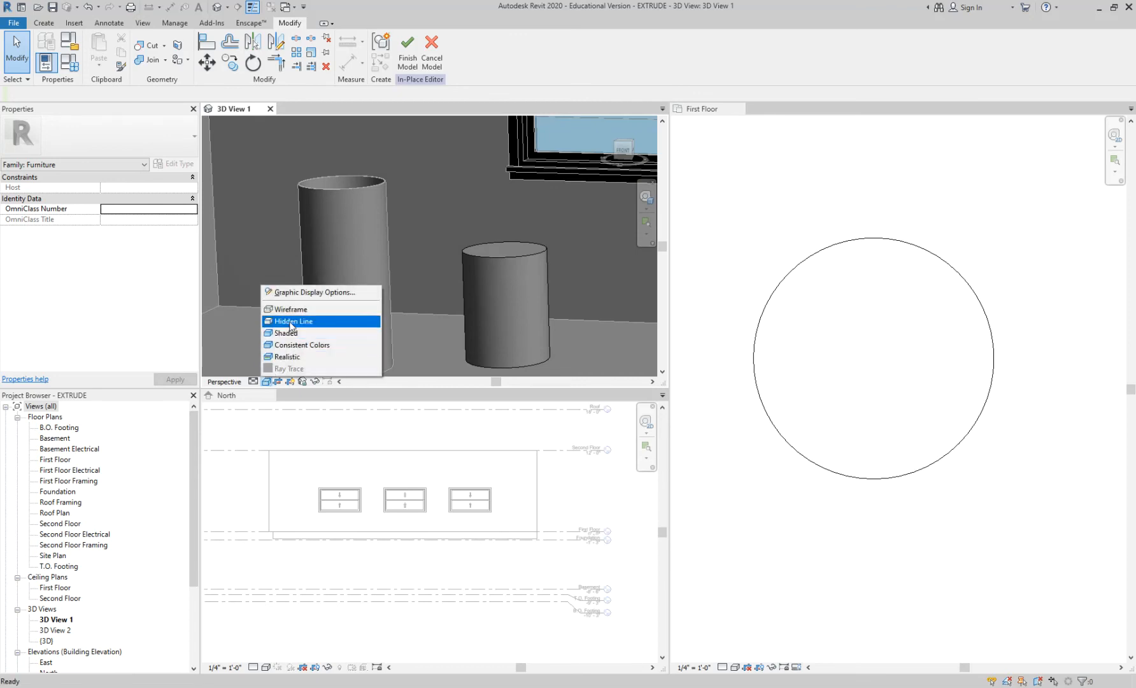
{"action": "left_click", "coordinate": [287, 321]}
{"action": "left_click", "coordinate": [816, 179]}
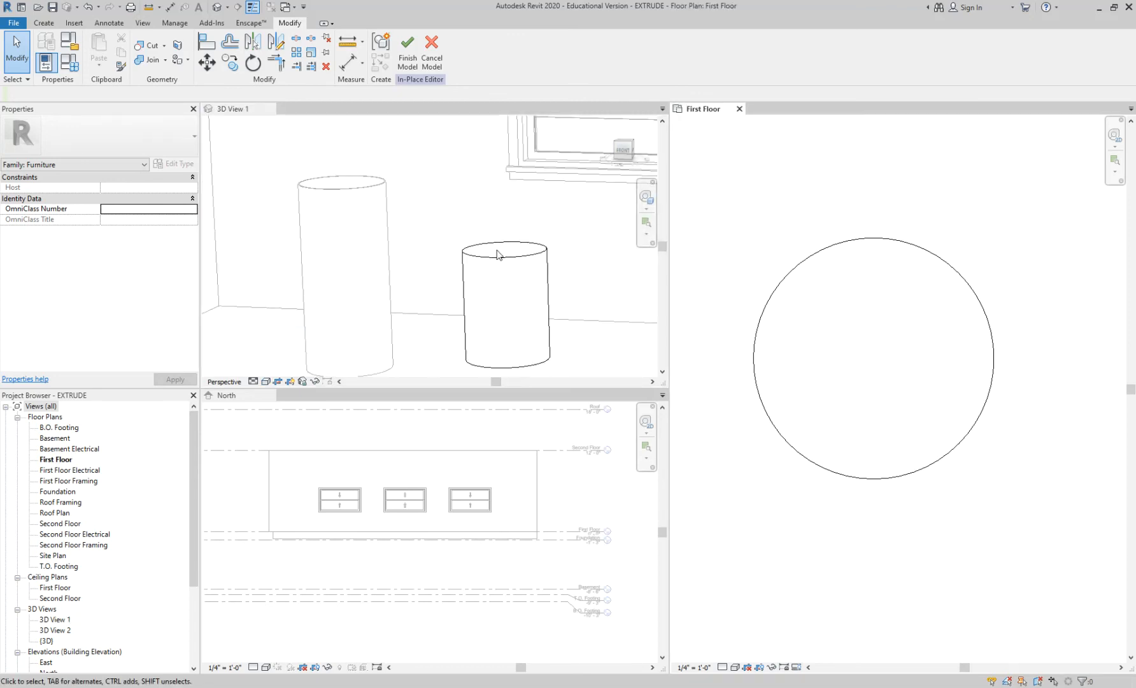
{"action": "scroll", "coordinate": [500, 249], "scroll_direction": "down", "scroll_amount": 1}
Start a void extrusion for the small can in First Floor, using the circle sketch tool with a 0' 0 1/4" offset.
{"action": "scroll", "coordinate": [824, 339], "scroll_direction": "up", "scroll_amount": 1}
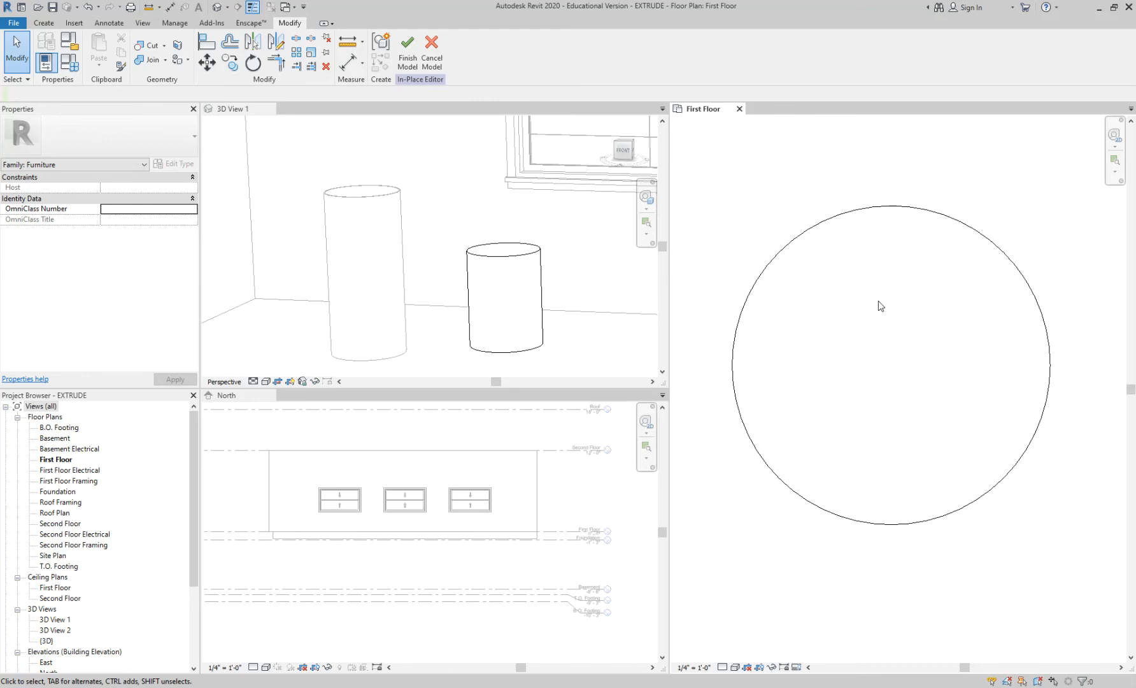
{"action": "scroll", "coordinate": [876, 304], "scroll_direction": "up", "scroll_amount": 1}
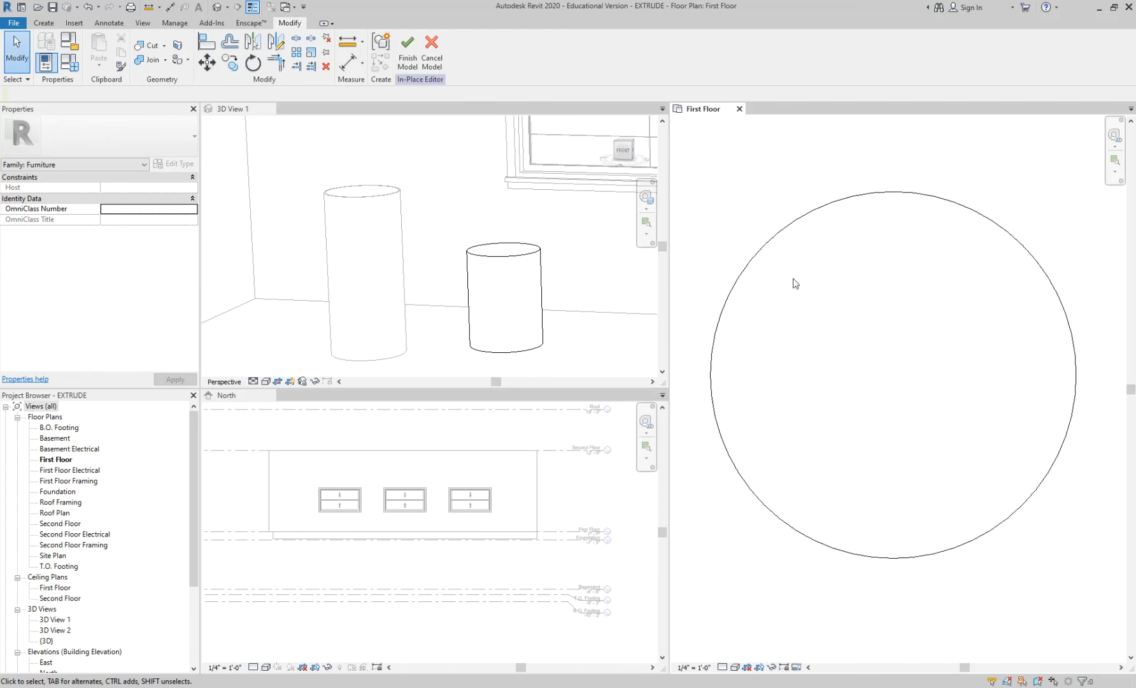
{"action": "left_click", "coordinate": [43, 23]}
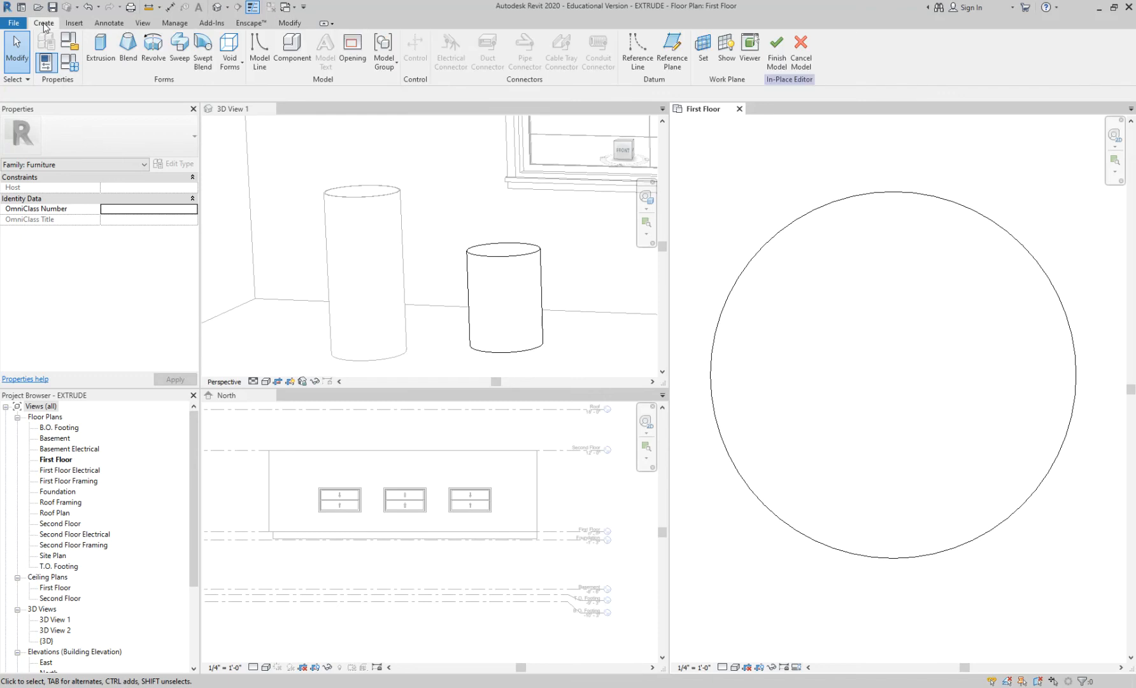
{"action": "left_click", "coordinate": [234, 64]}
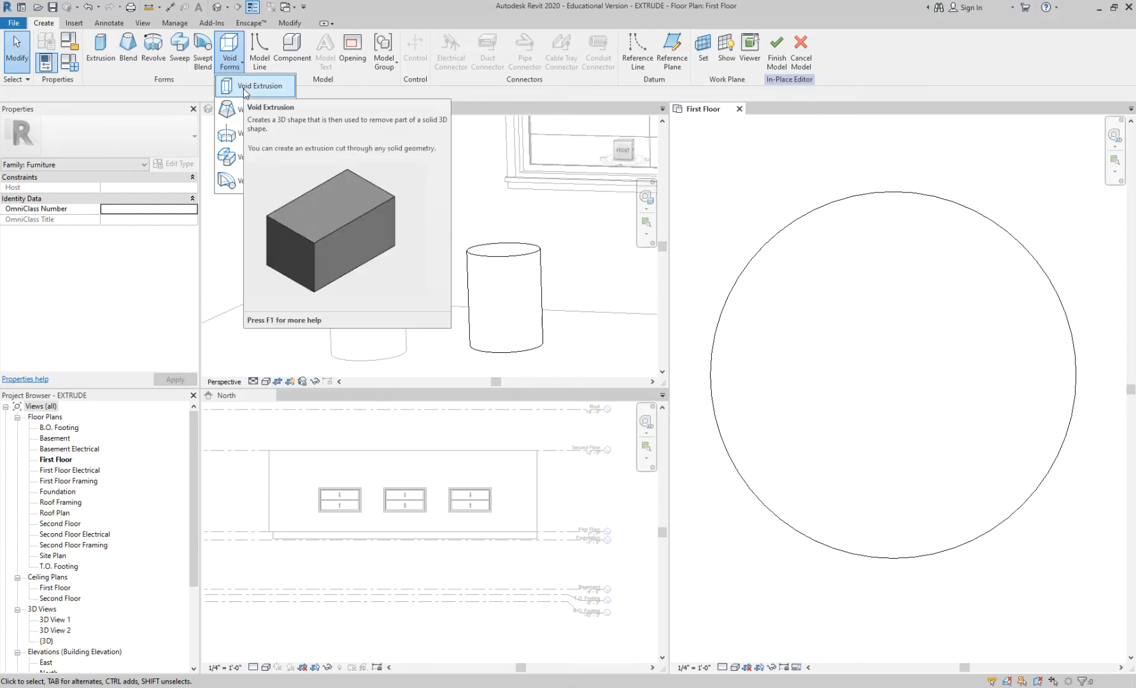
{"action": "left_click", "coordinate": [244, 89]}
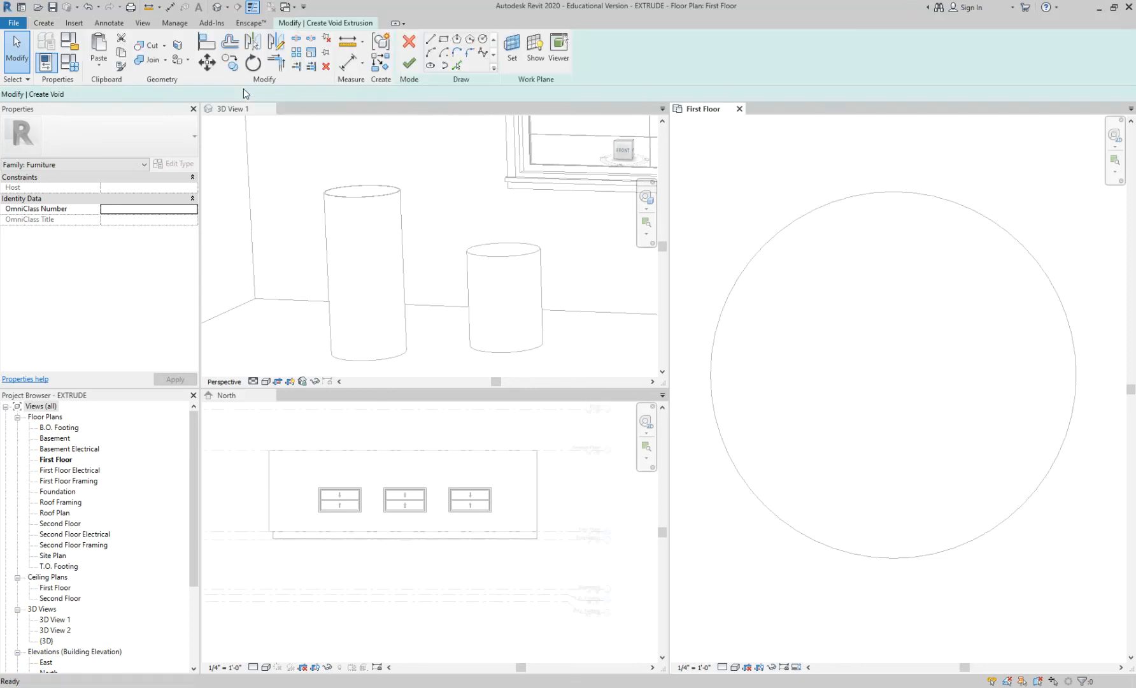
{"action": "left_click", "coordinate": [481, 40]}
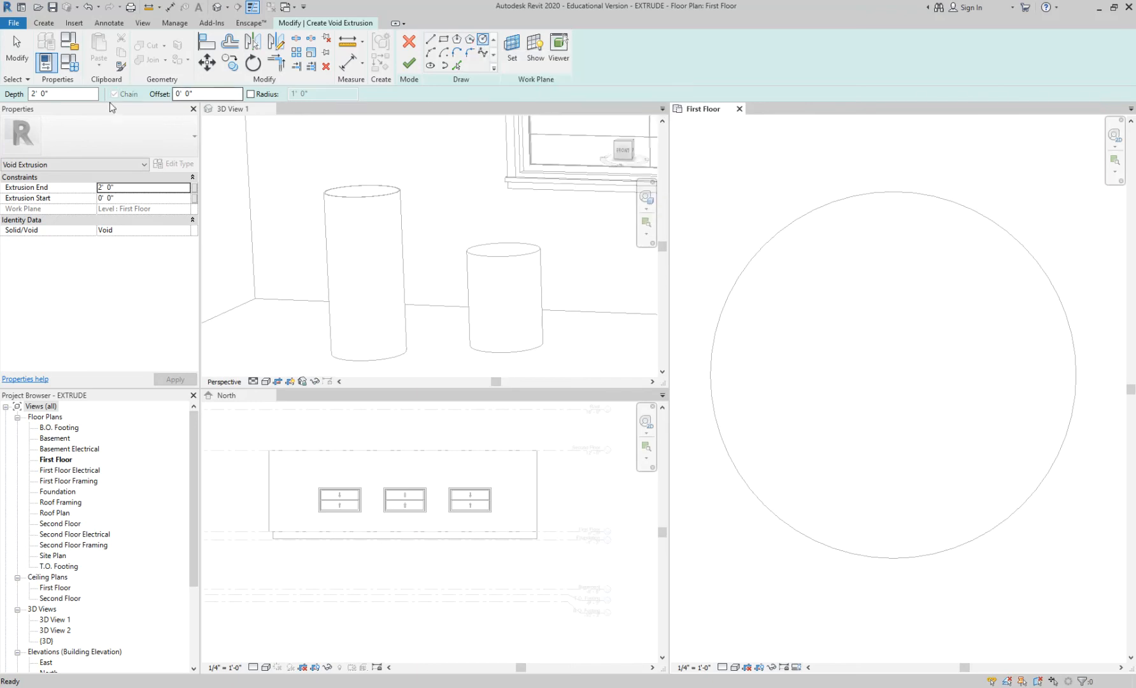
{"action": "left_click", "coordinate": [187, 93]}
{"action": "type", "text": ".28"}
{"action": "key", "text": "BackSpace"}
{"action": "type", "text": "5"}
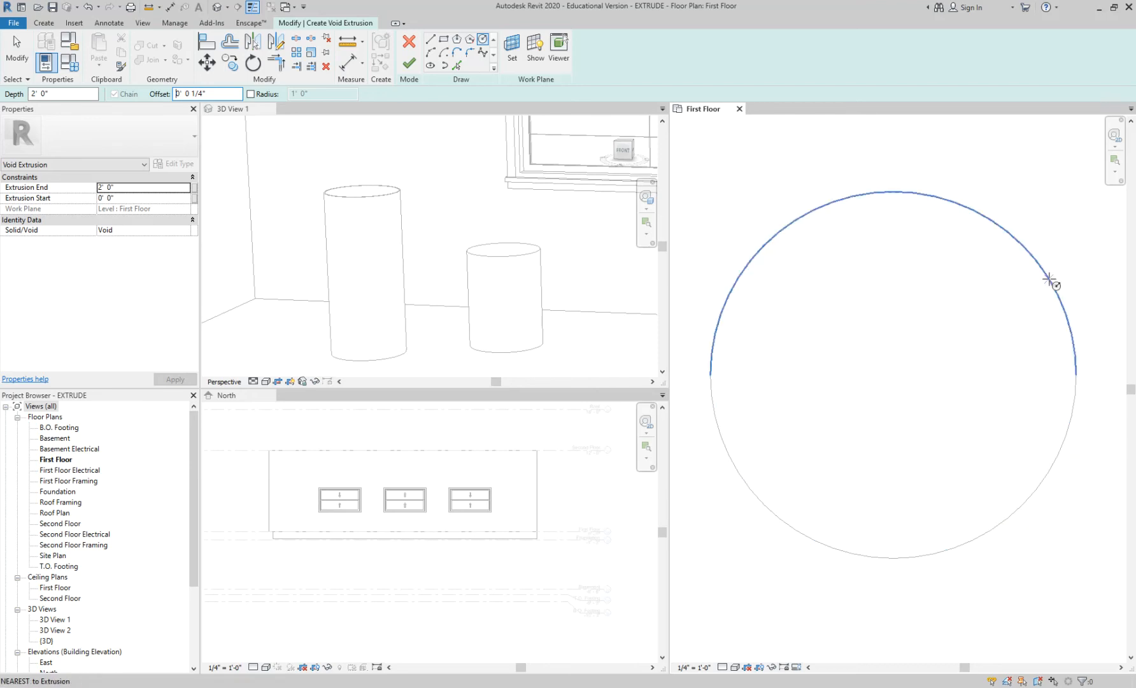
Sketch the void's circle from the small can's centre with a Centers snap override, giving a radius of 0' 8 3/4" inside the outer edge.
{"action": "right_click", "coordinate": [988, 284]}
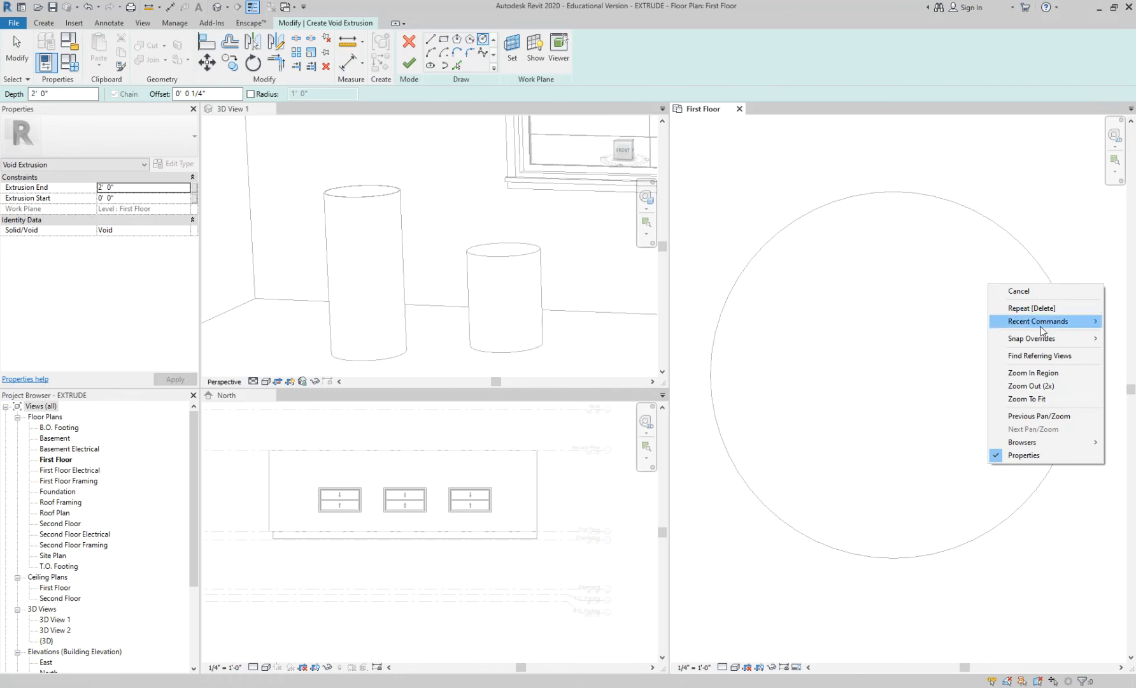
{"action": "mouse_move", "coordinate": [1044, 342]}
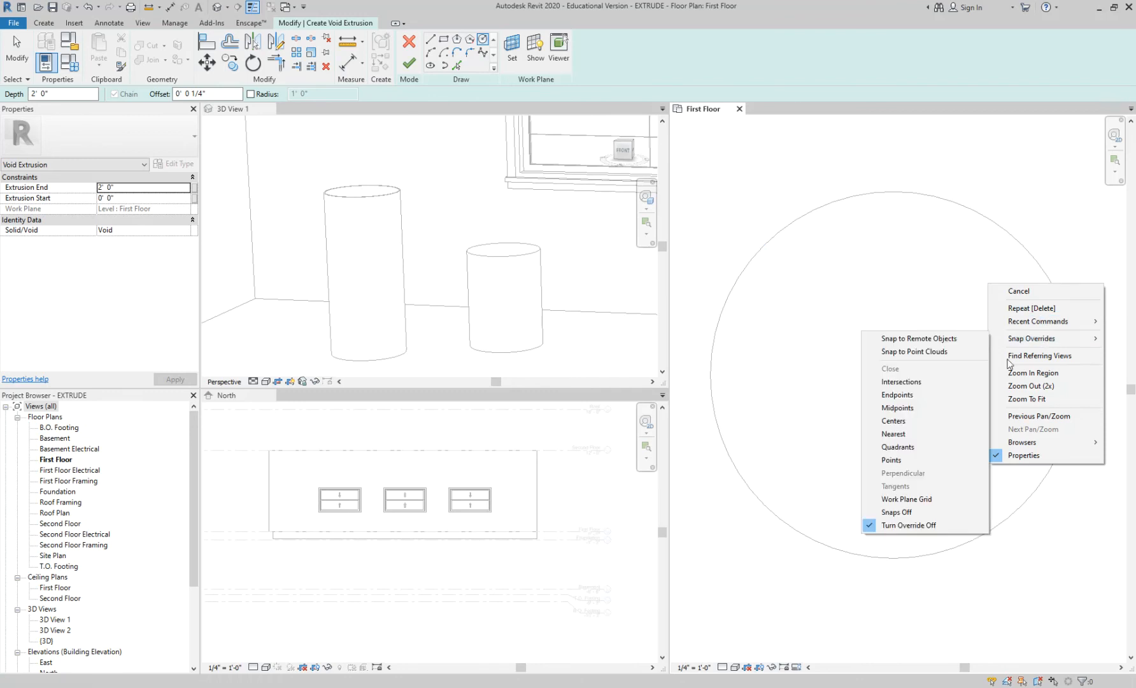
{"action": "left_click", "coordinate": [927, 420]}
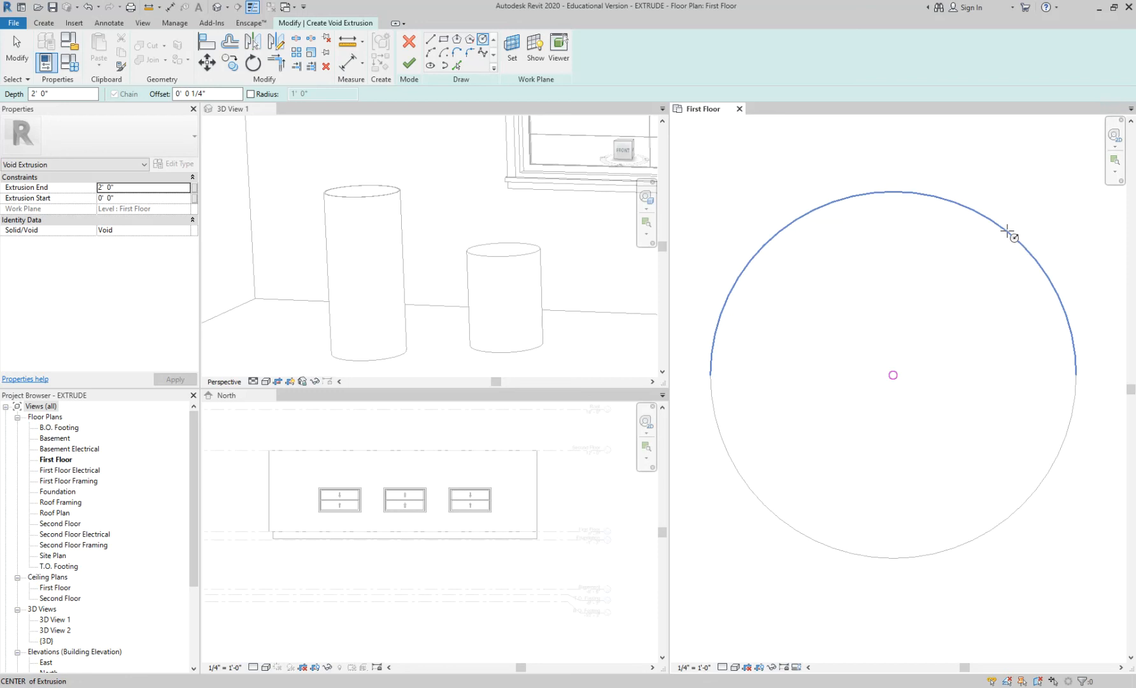
{"action": "left_click", "coordinate": [1068, 328]}
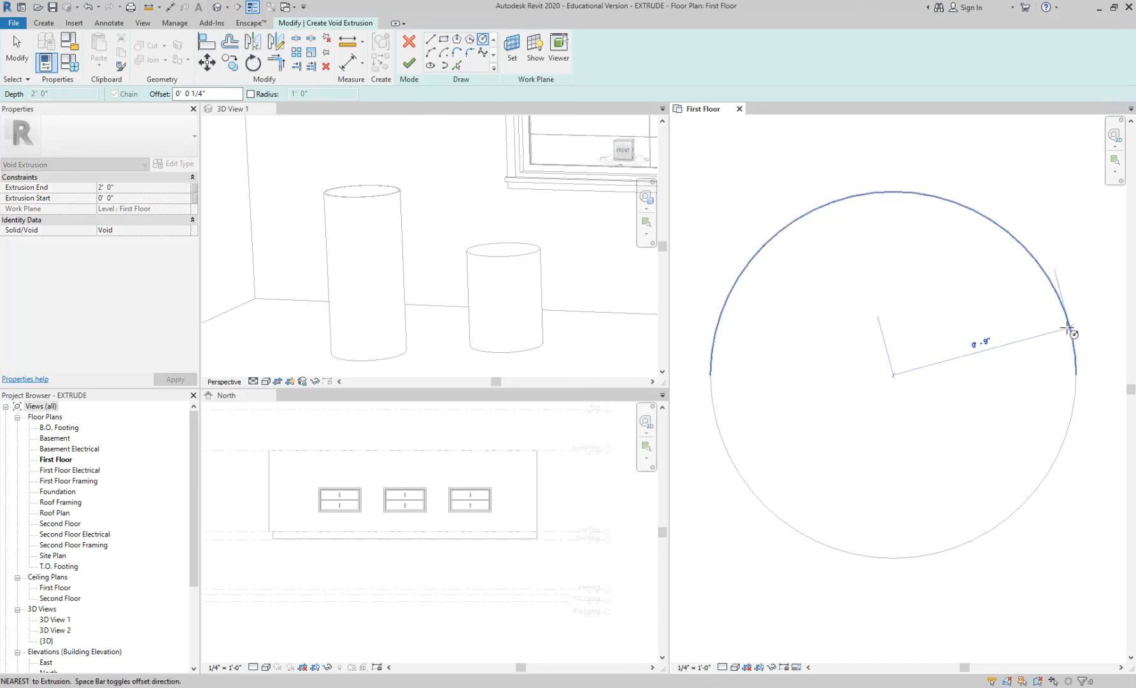
{"action": "scroll", "coordinate": [1062, 327], "scroll_direction": "up", "scroll_amount": 3}
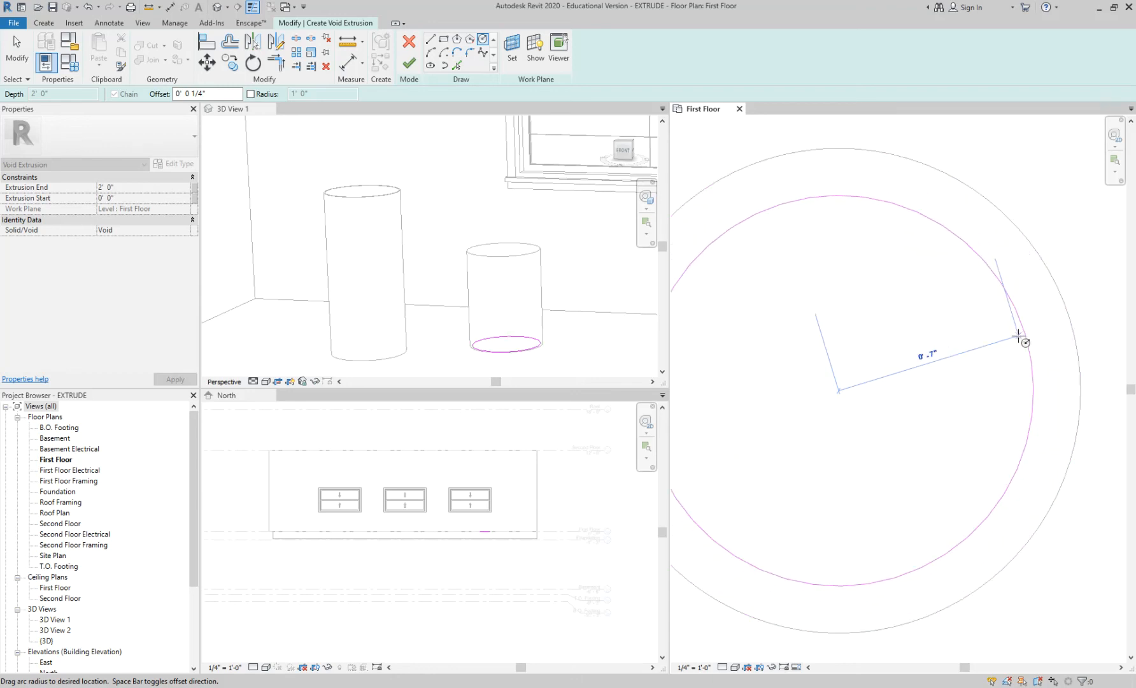
{"action": "scroll", "coordinate": [1058, 324], "scroll_direction": "up", "scroll_amount": 2}
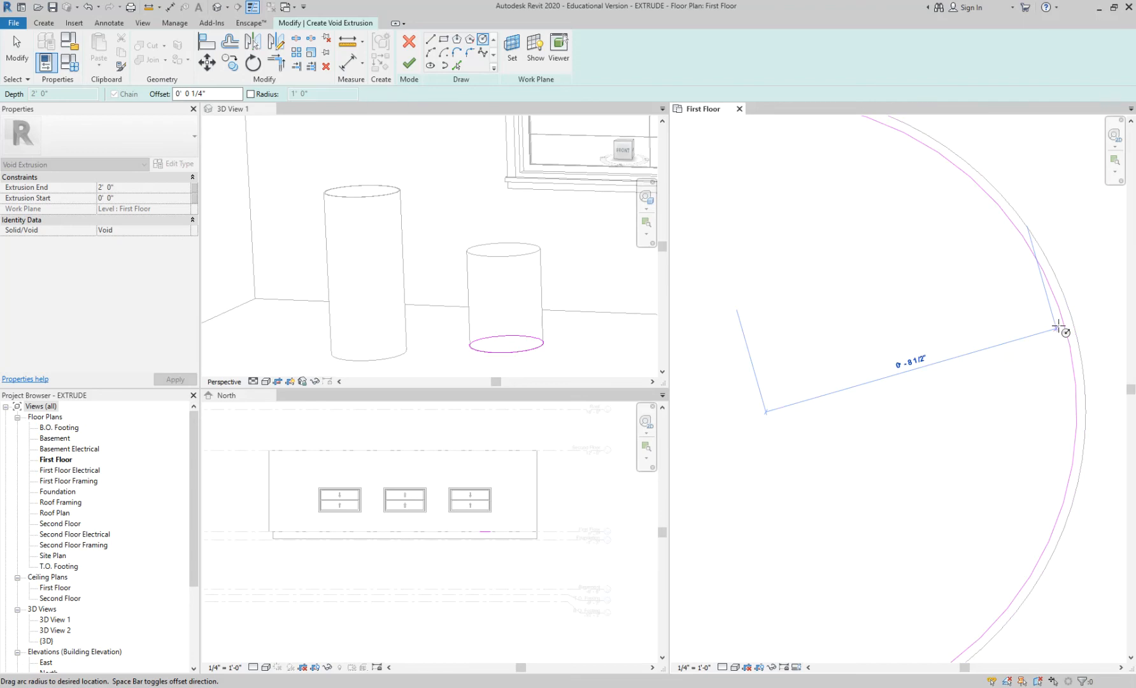
{"action": "left_click", "coordinate": [1058, 327]}
{"action": "scroll", "coordinate": [1059, 328], "scroll_direction": "down", "scroll_amount": 3}
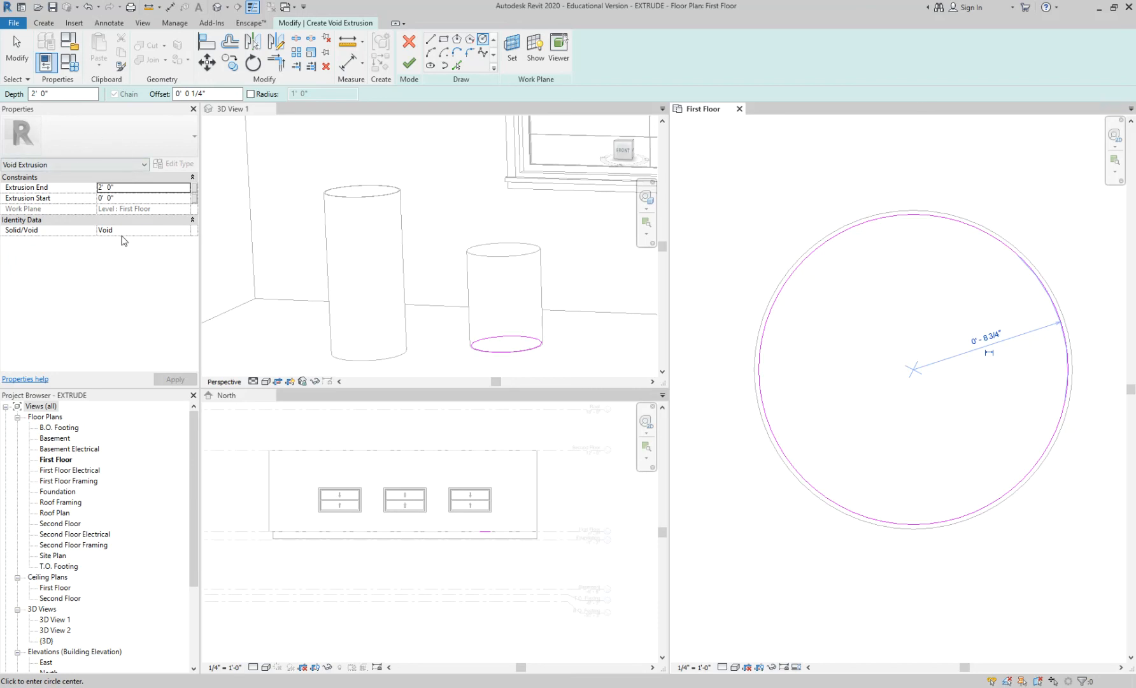
Set the void's extrusion start to 0' 2" and extrusion end to 2' 1", and finish the sketch.
{"action": "left_click", "coordinate": [121, 198]}
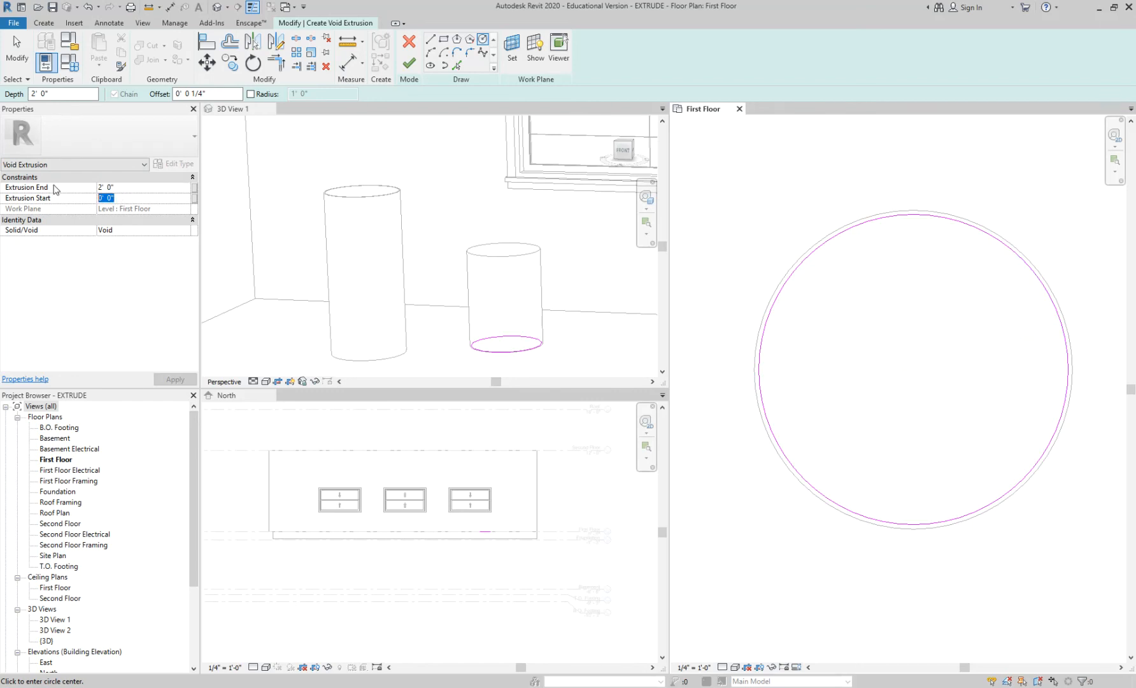
{"action": "type", "text": "0 2"}
{"action": "left_click", "coordinate": [118, 187]}
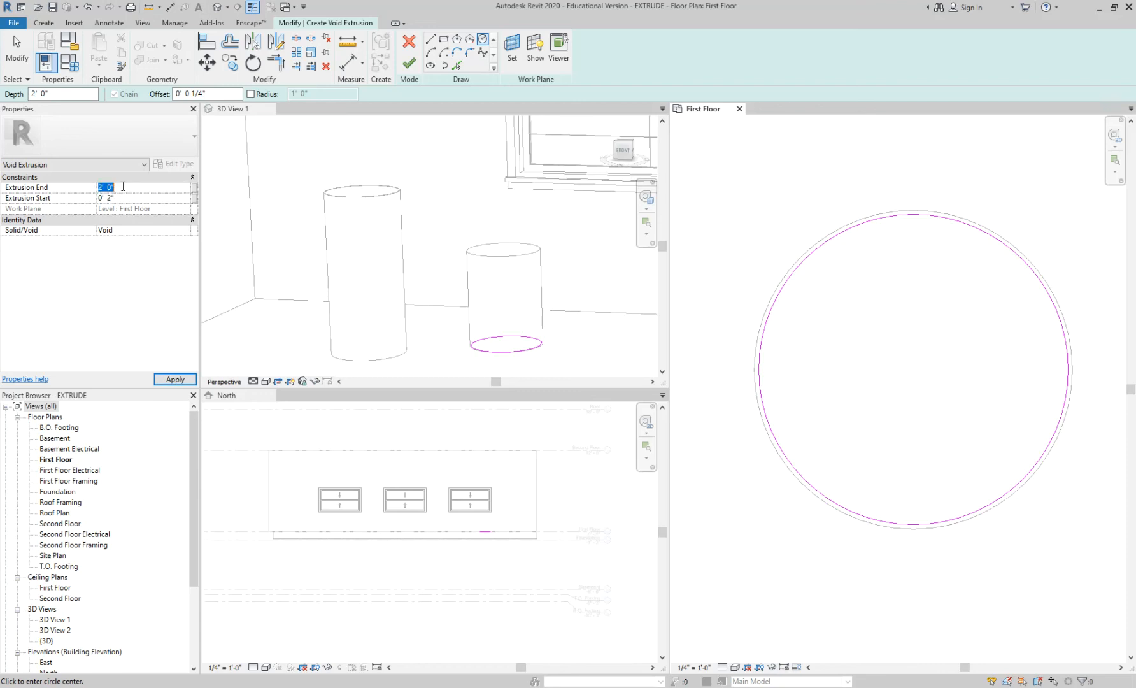
{"action": "double_click", "coordinate": [109, 187]}
{"action": "type", "text": "1"}
{"action": "left_click", "coordinate": [409, 63]}
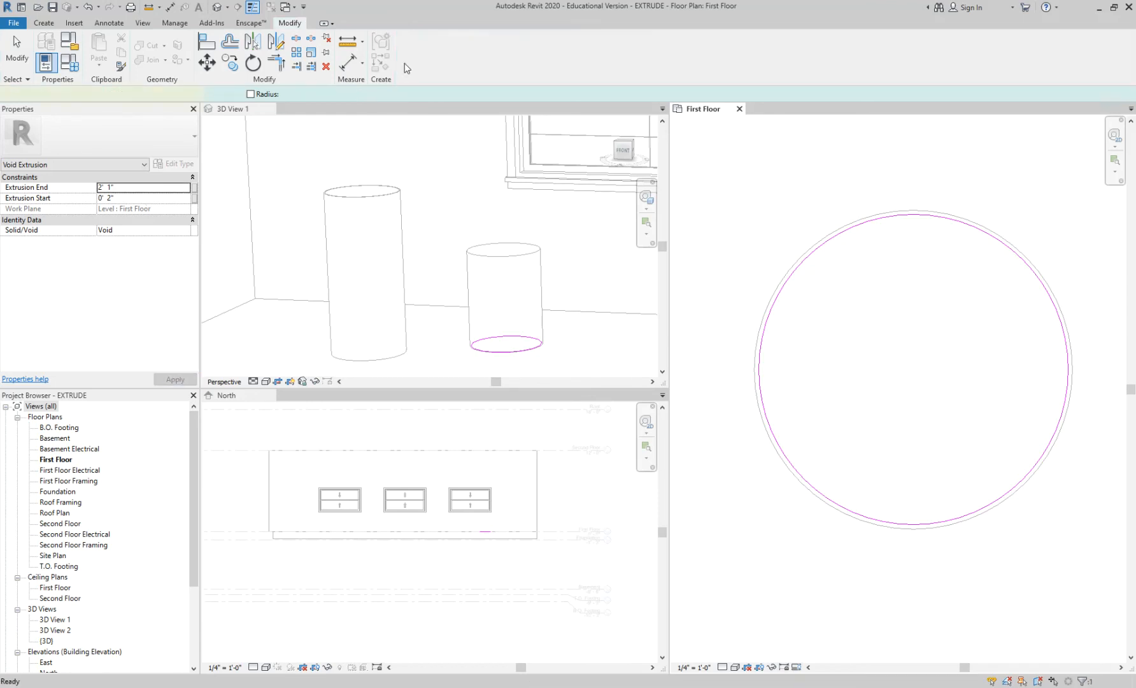
Check the void at the small can's rim in 3D View 1 and finish the in-place model.
{"action": "left_click", "coordinate": [576, 218]}
{"action": "scroll", "coordinate": [535, 261], "scroll_direction": "up", "scroll_amount": 3}
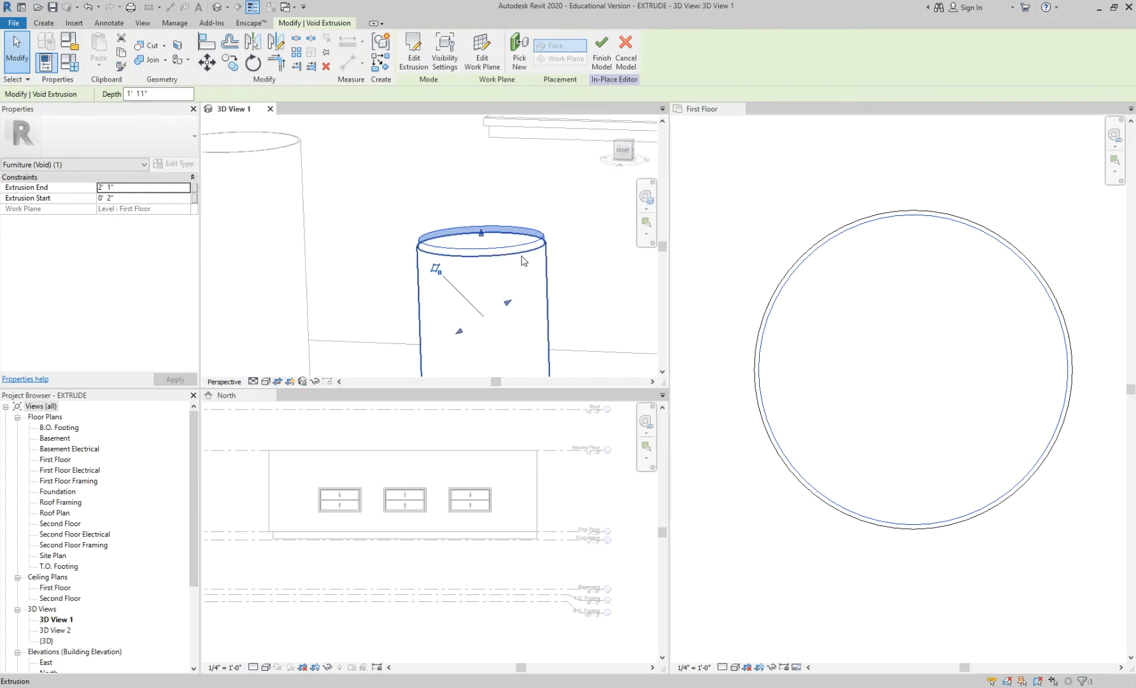
{"action": "scroll", "coordinate": [477, 186], "scroll_direction": "down", "scroll_amount": 3}
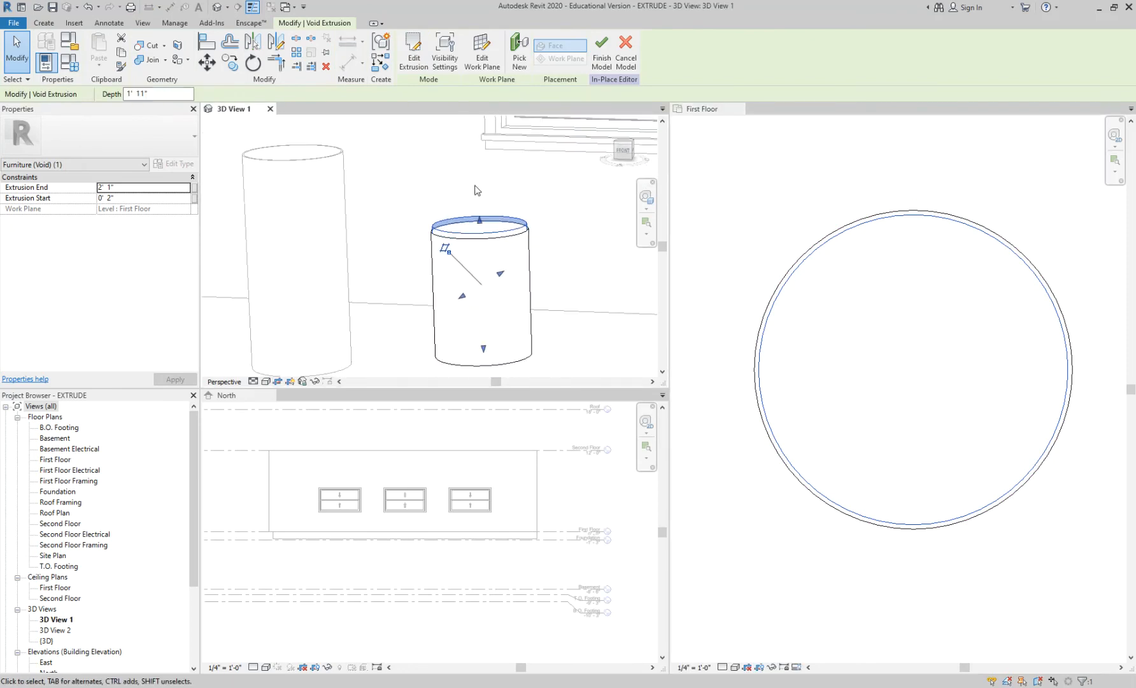
{"action": "left_click", "coordinate": [603, 63]}
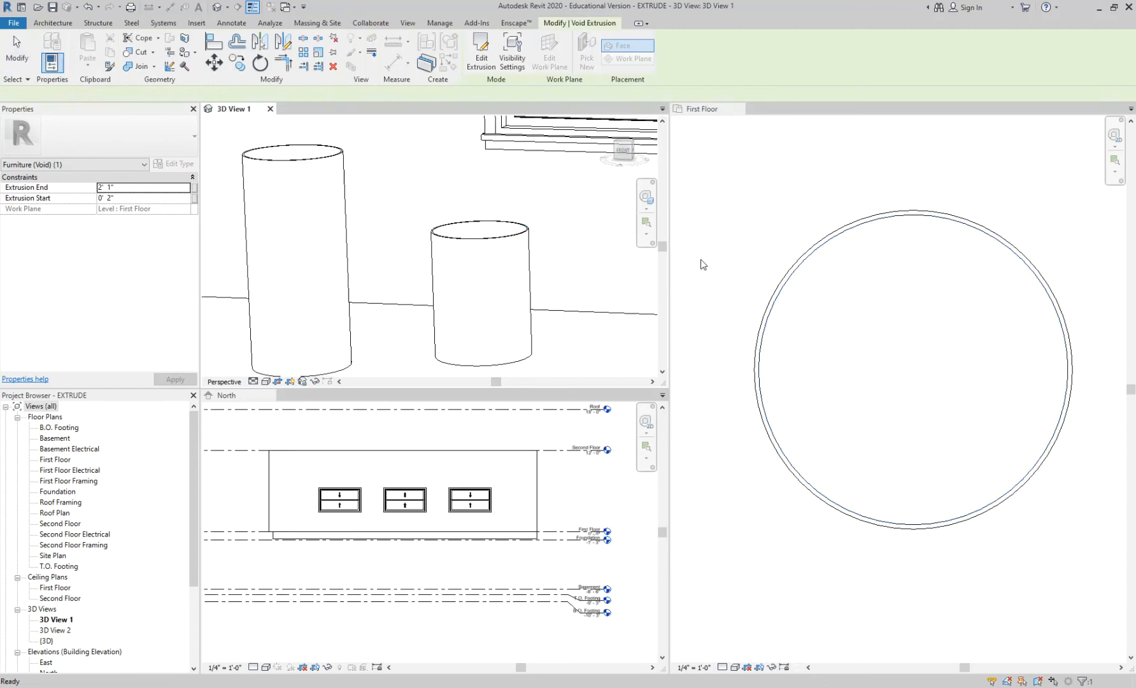
Examine the hollowed small can's rim and base in 3D View 1, selecting the can to inspect its full shape.
{"action": "scroll", "coordinate": [482, 279], "scroll_direction": "up", "scroll_amount": 2}
{"action": "middle_click_drag", "start_coordinate": [481, 224], "coordinate": [393, 210], "text": "shift"}
{"action": "scroll", "coordinate": [407, 194], "scroll_direction": "down", "scroll_amount": 3}
{"action": "scroll", "coordinate": [414, 153], "scroll_direction": "up", "scroll_amount": 3}
{"action": "scroll", "coordinate": [410, 126], "scroll_direction": "up", "scroll_amount": 1}
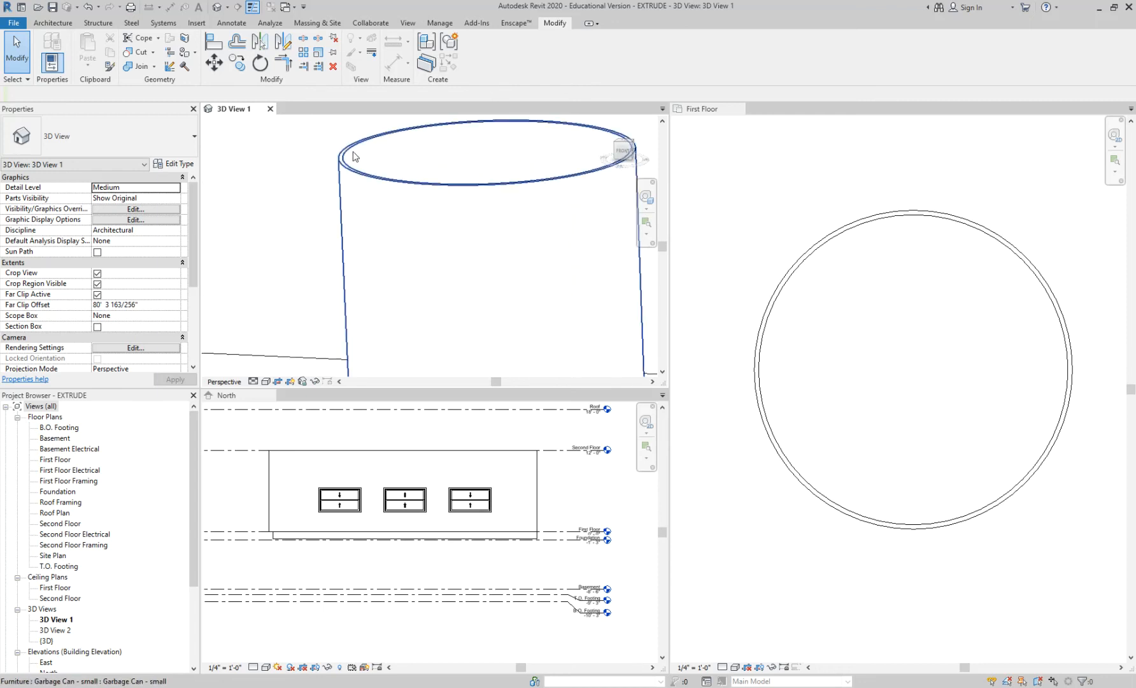
{"action": "scroll", "coordinate": [870, 320], "scroll_direction": "down", "scroll_amount": 1}
{"action": "scroll", "coordinate": [870, 319], "scroll_direction": "down", "scroll_amount": 1}
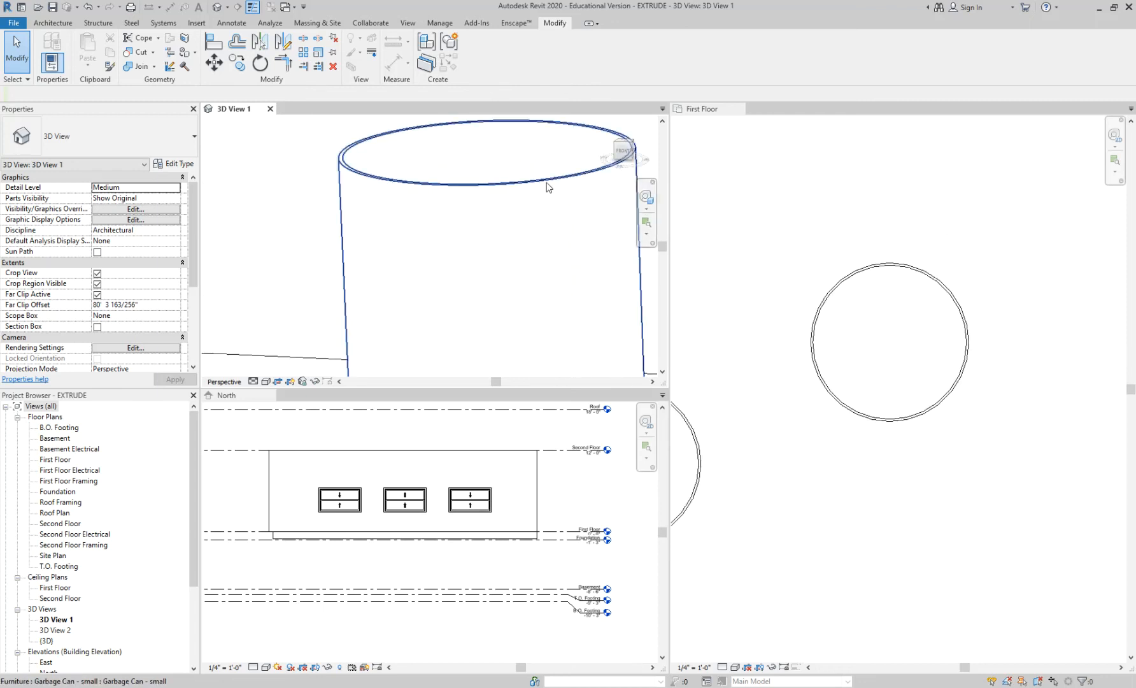
{"action": "left_click", "coordinate": [482, 217]}
{"action": "scroll", "coordinate": [482, 216], "scroll_direction": "down", "scroll_amount": 1}
{"action": "scroll", "coordinate": [482, 217], "scroll_direction": "down", "scroll_amount": 1}
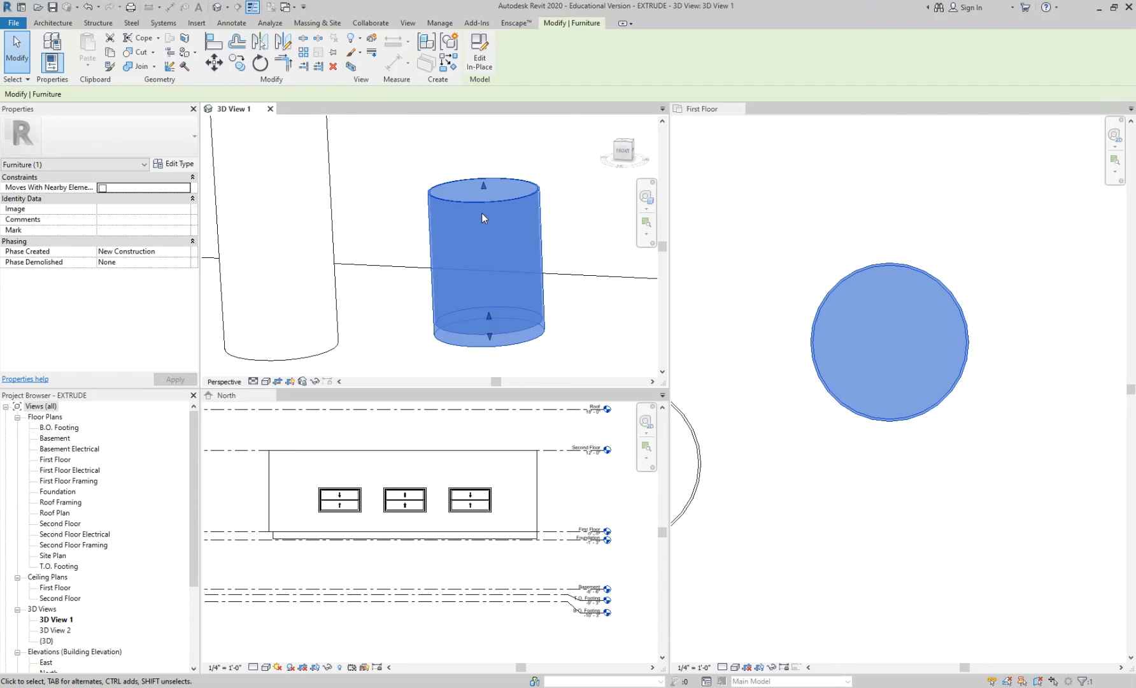
Deselect the small can and examine its thin wall in the First Floor plan and 3D View 1.
{"action": "left_click", "coordinate": [849, 262]}
{"action": "scroll", "coordinate": [849, 262], "scroll_direction": "up", "scroll_amount": 2}
{"action": "left_click", "coordinate": [850, 266]}
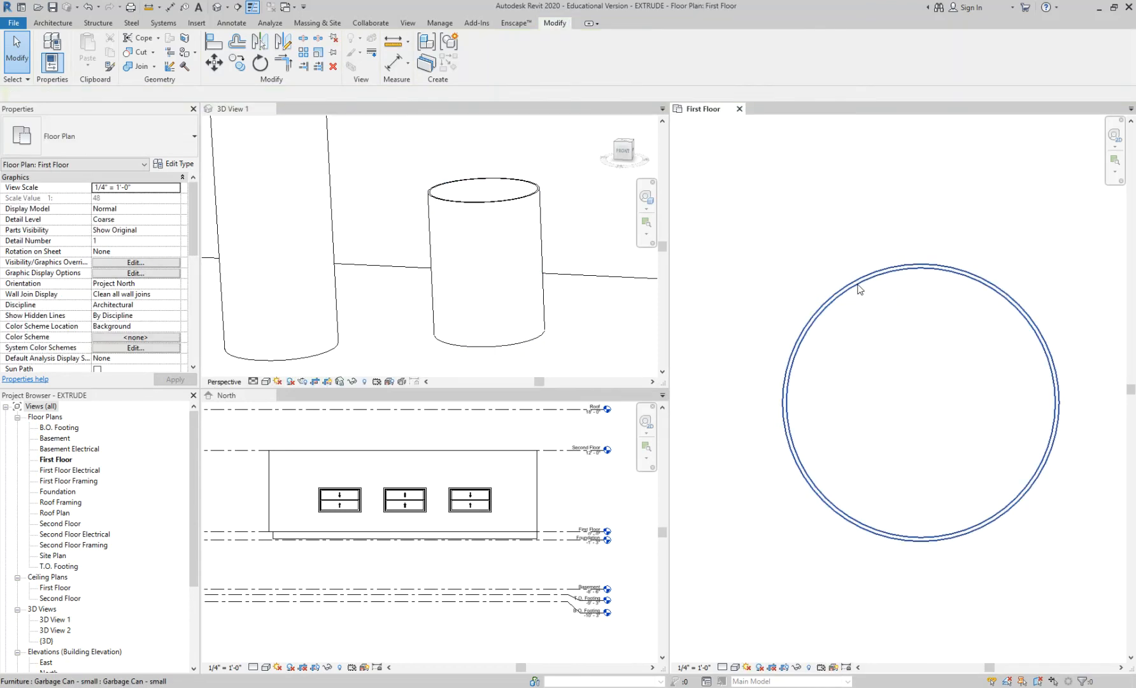
{"action": "left_click", "coordinate": [859, 286]}
{"action": "left_click", "coordinate": [839, 244]}
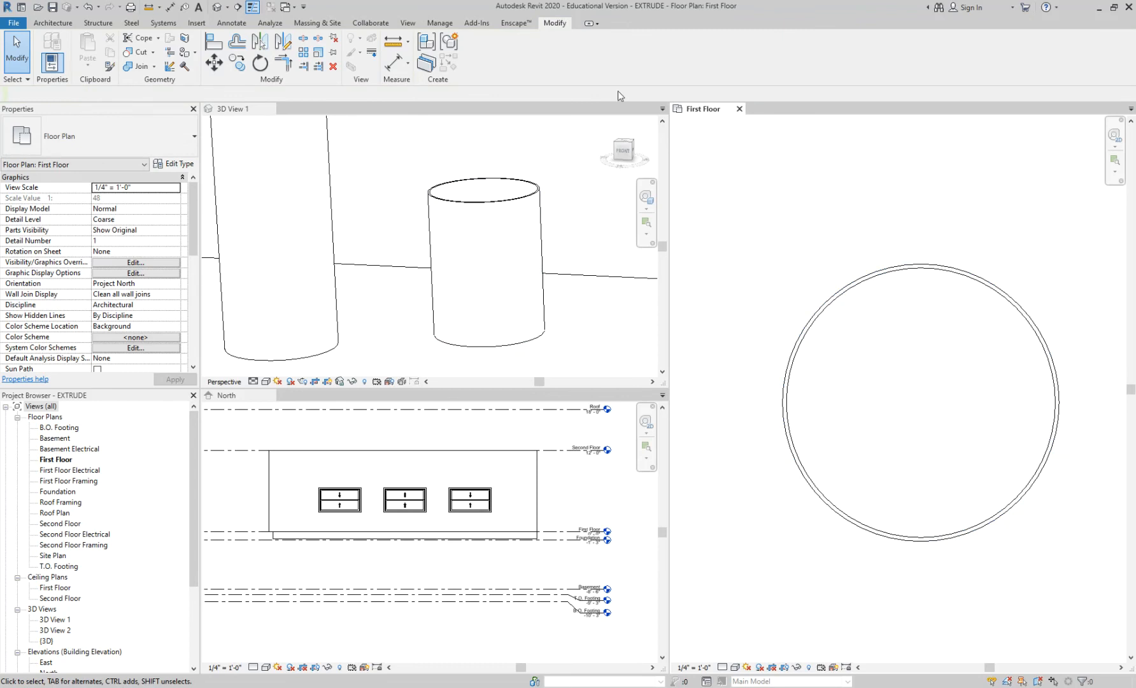
{"action": "left_click", "coordinate": [499, 201]}
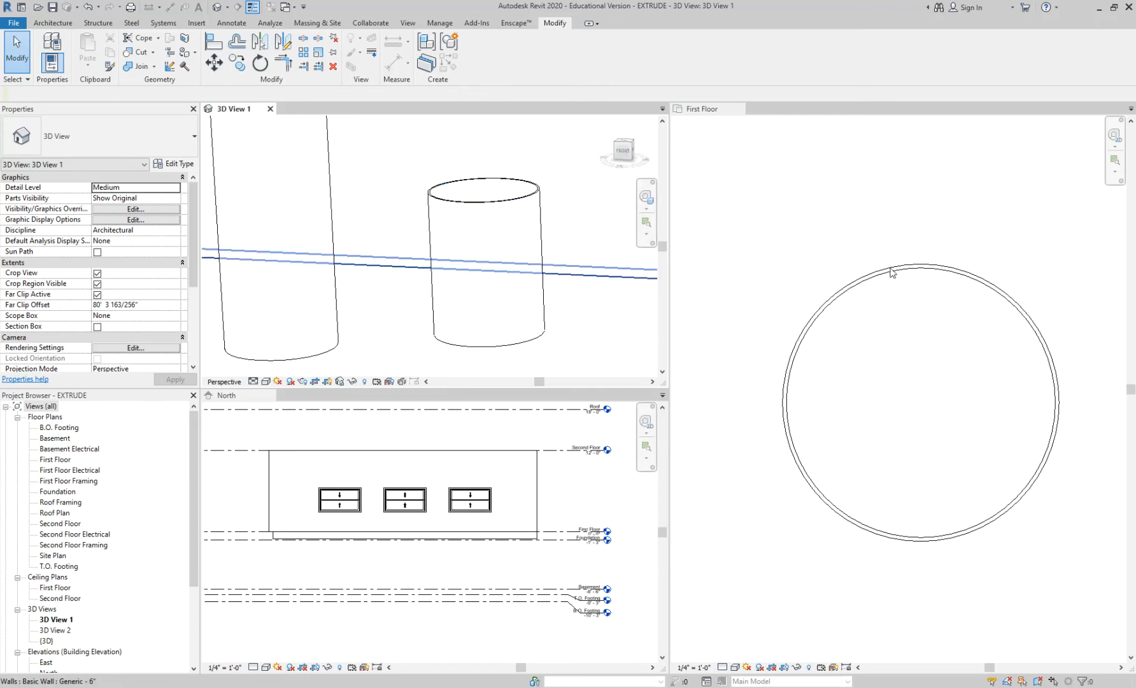
{"action": "left_click", "coordinate": [881, 224]}
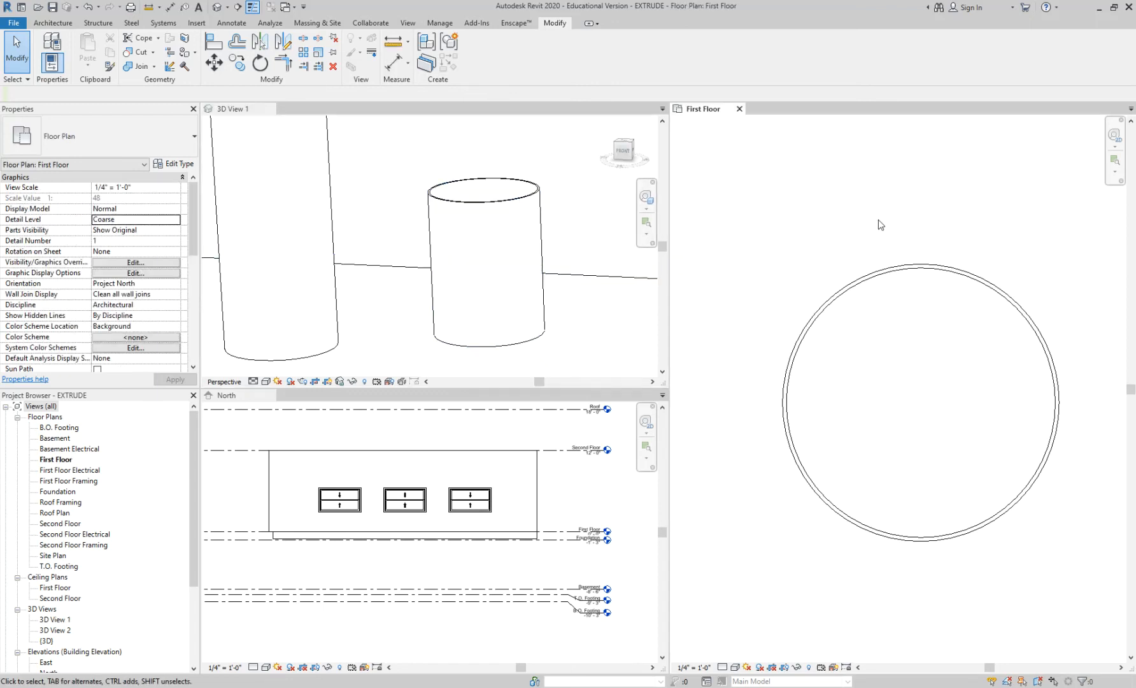
Open the small garbage can for in-place editing from the First Floor plan and select its void extrusion.
{"action": "left_click", "coordinate": [868, 282]}
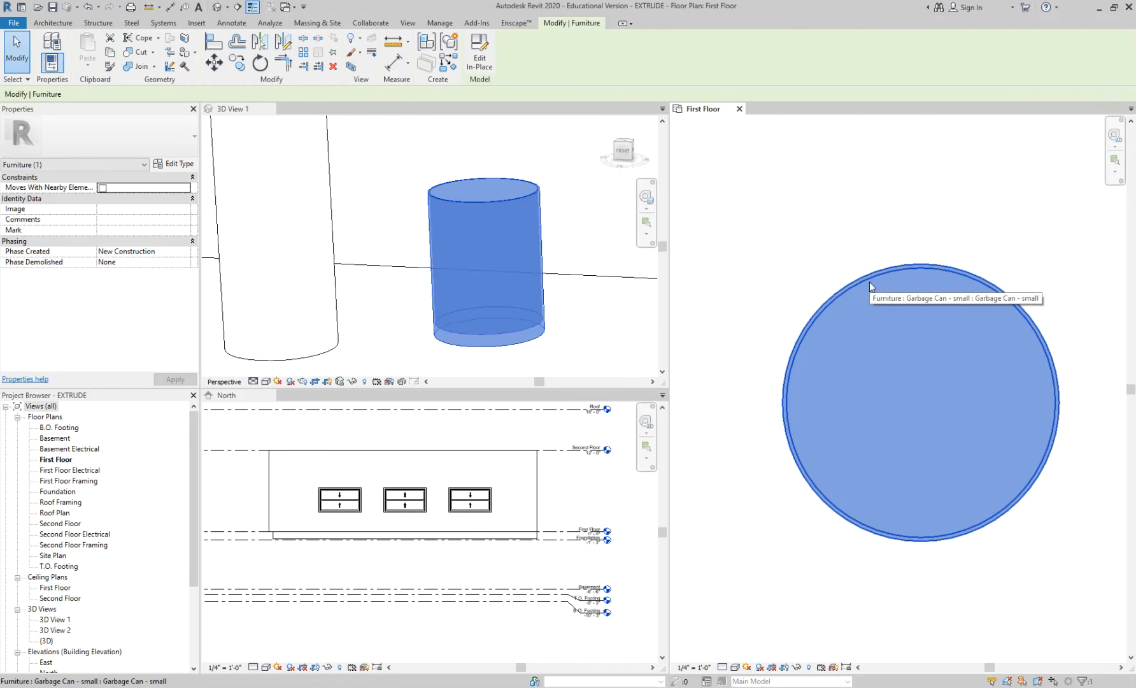
{"action": "left_click_drag", "start_coordinate": [871, 281], "coordinate": [827, 274]}
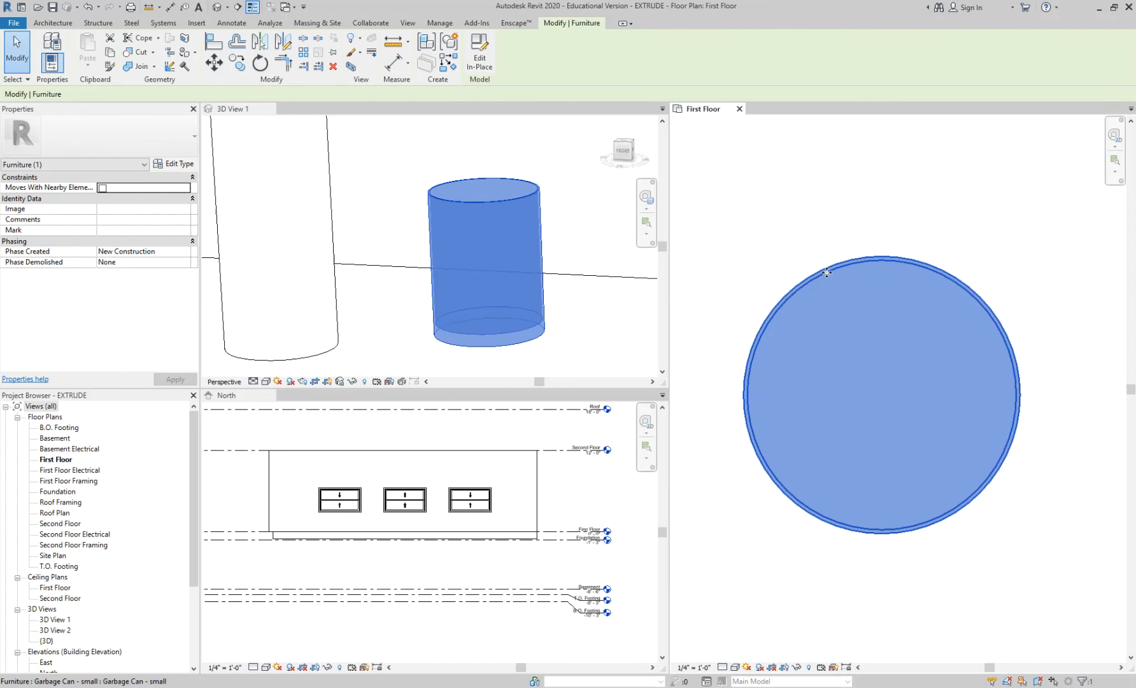
{"action": "double_click", "coordinate": [826, 273]}
{"action": "left_click", "coordinate": [829, 278]}
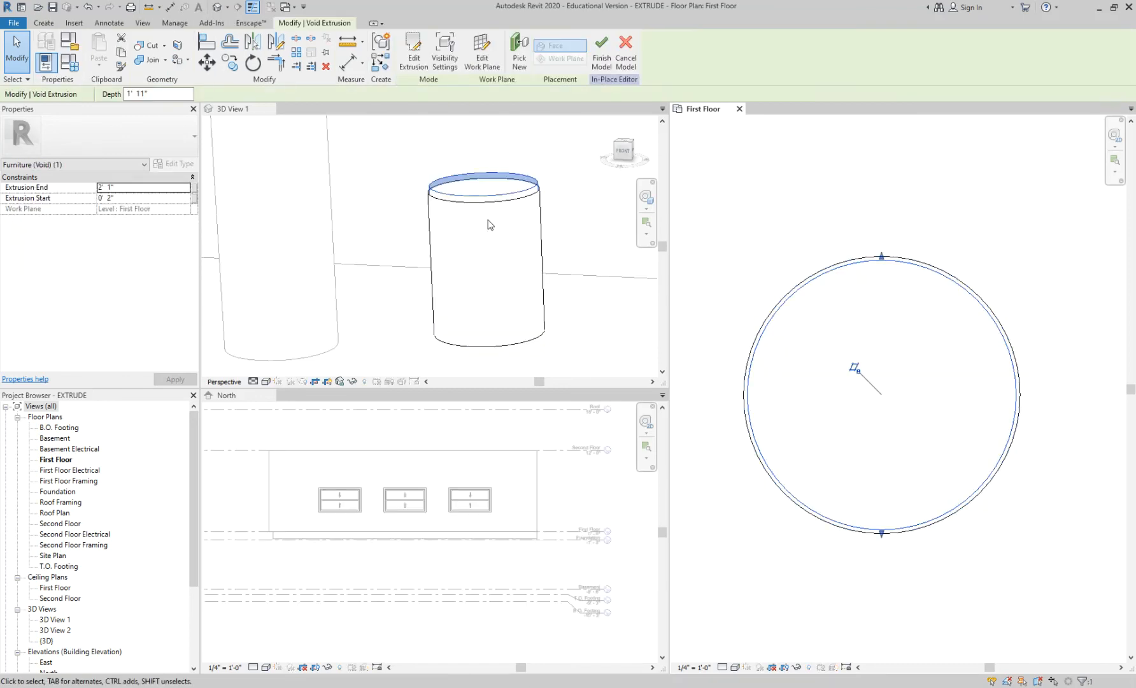
Move the void extrusion off-centre in plan so it cuts through the small can's lower-right wall, and finish the in-place model.
{"action": "left_click_drag", "start_coordinate": [861, 262], "coordinate": [740, 141]}
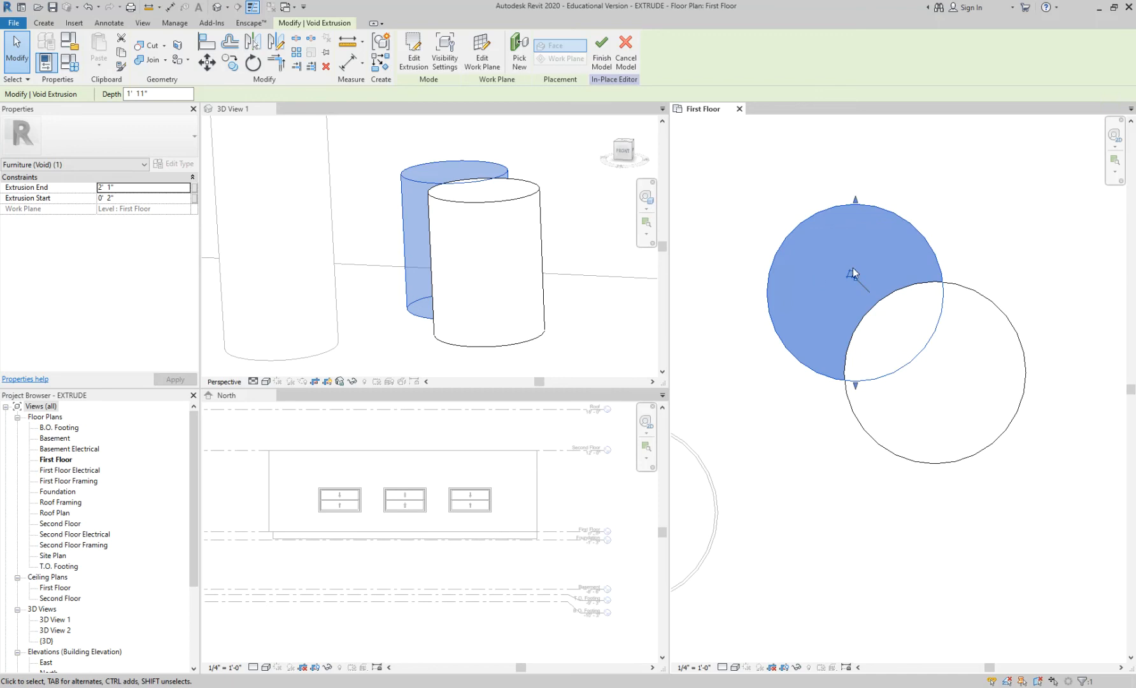
{"action": "mouse_move", "coordinate": [885, 326]}
{"action": "left_mouse_down"}
{"action": "mouse_move", "coordinate": [928, 386]}
{"action": "mouse_move", "coordinate": [903, 385]}
{"action": "mouse_move", "coordinate": [926, 406]}
{"action": "left_mouse_up"}
{"action": "left_click", "coordinate": [604, 48]}
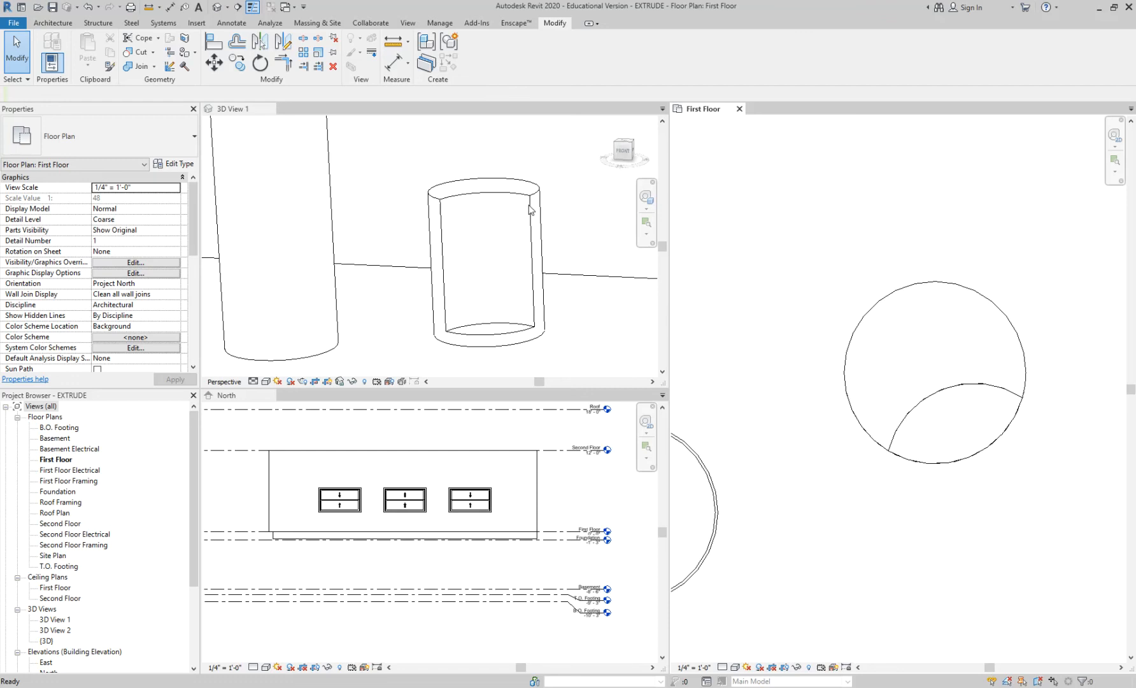
{"action": "scroll", "coordinate": [529, 209], "scroll_direction": "up", "scroll_amount": 1}
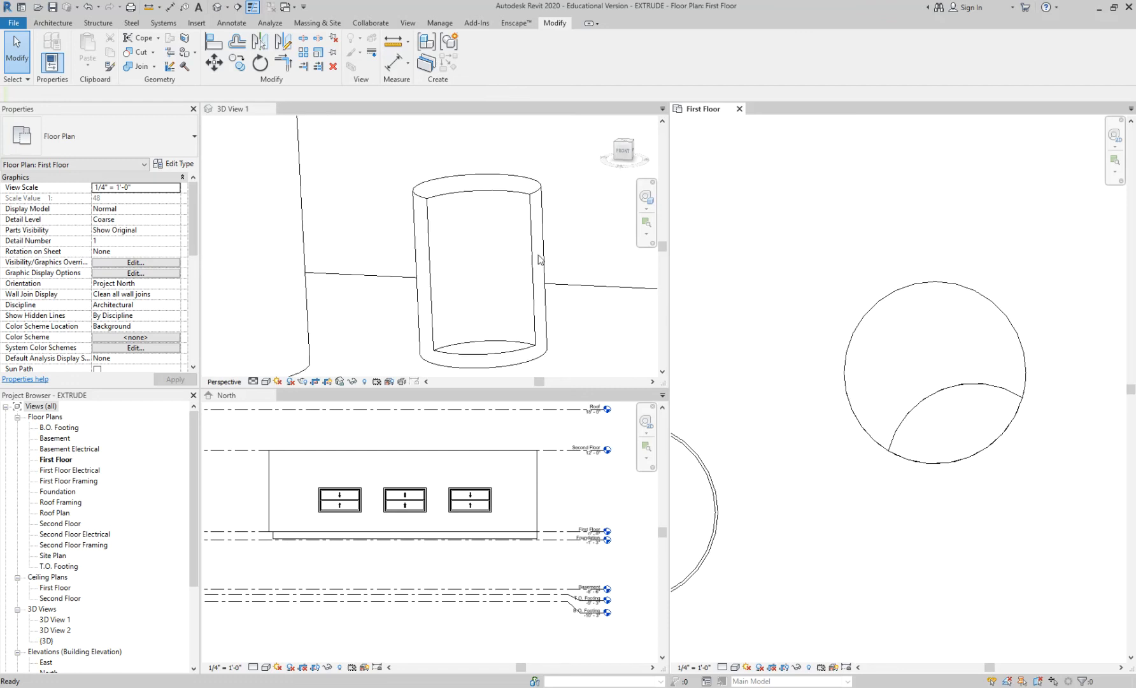
{"action": "scroll", "coordinate": [513, 261], "scroll_direction": "down", "scroll_amount": 1}
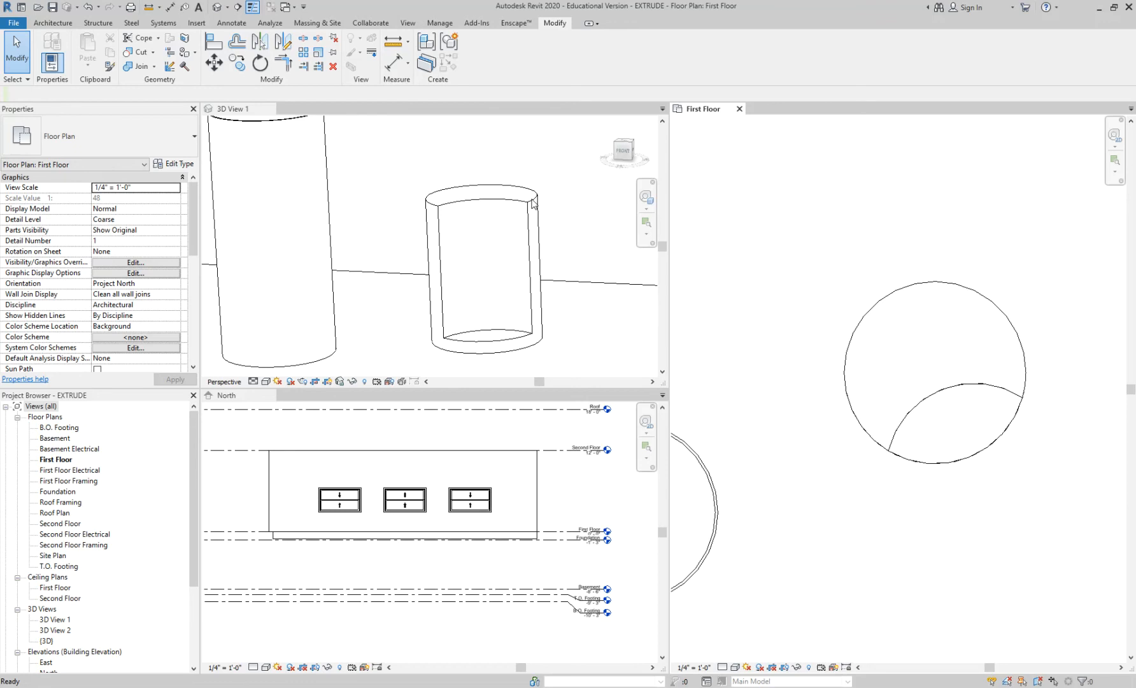
Select the small garbage can in the First Floor plan.
{"action": "left_click", "coordinate": [890, 293]}
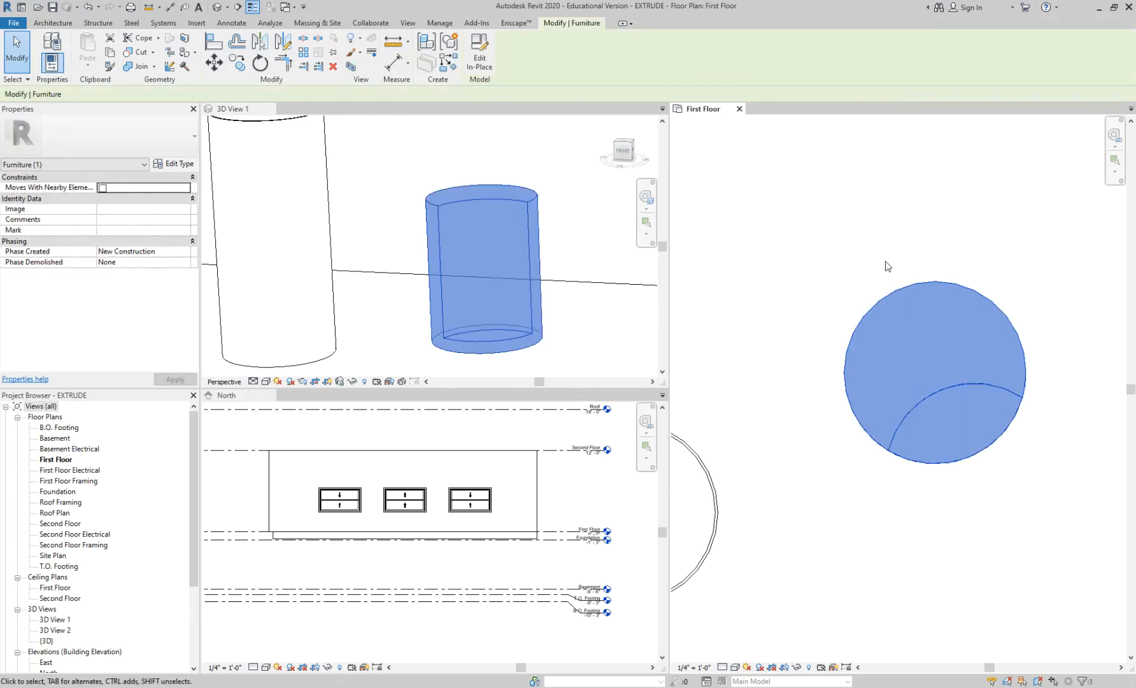